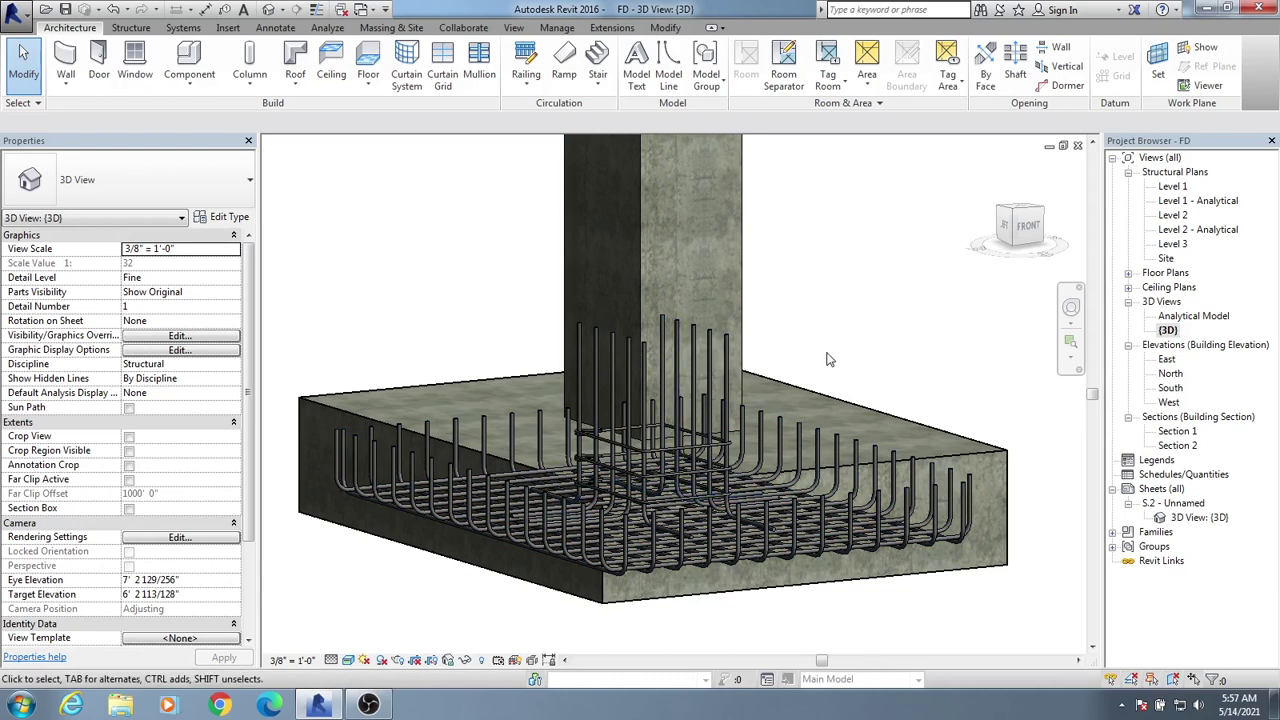
- Select the 18 x 24 concrete column standing on the reinforced footing in the 3D view
middle_click_drag(749, 357, 741, 364)
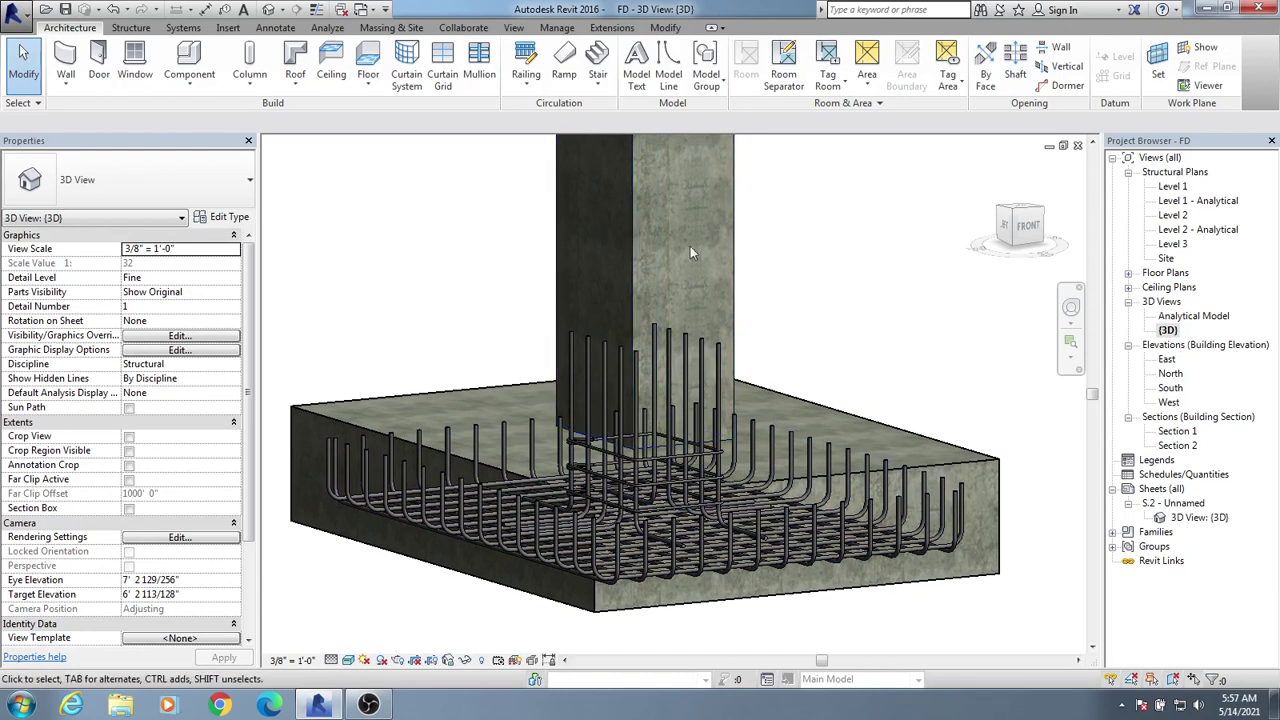
scroll(777, 277, "up", 2)
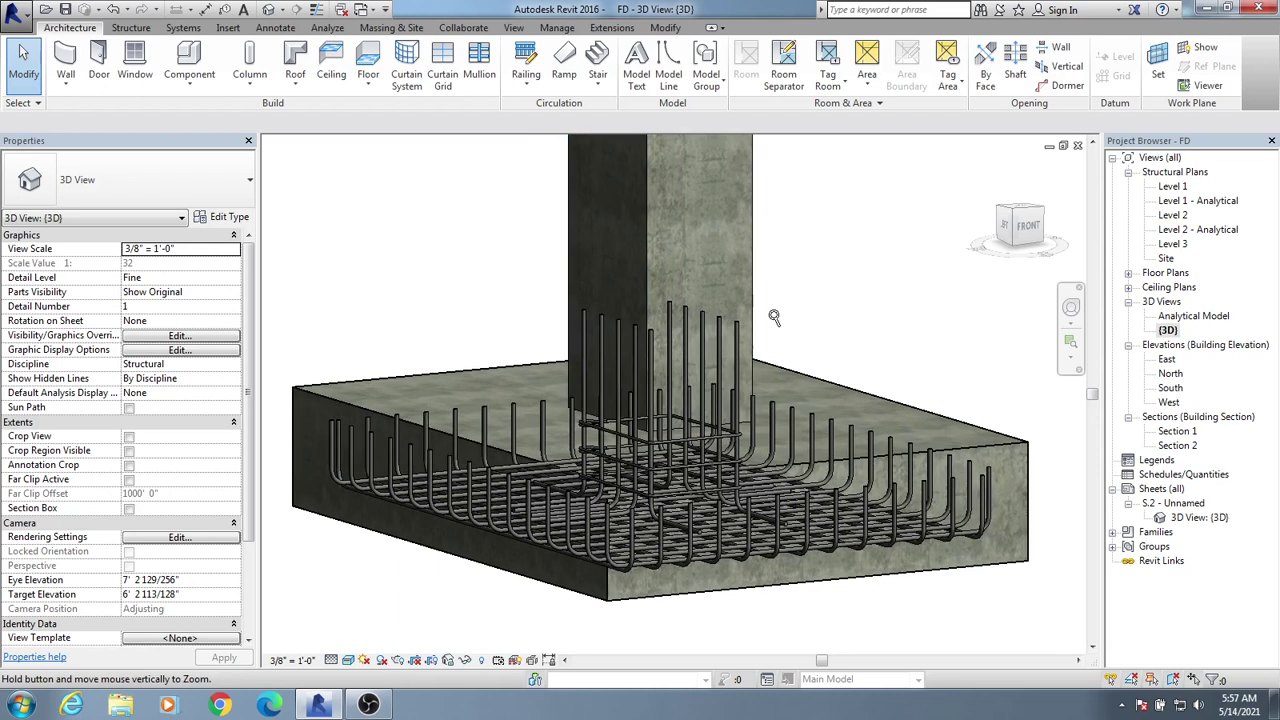
scroll(774, 317, "down", 4)
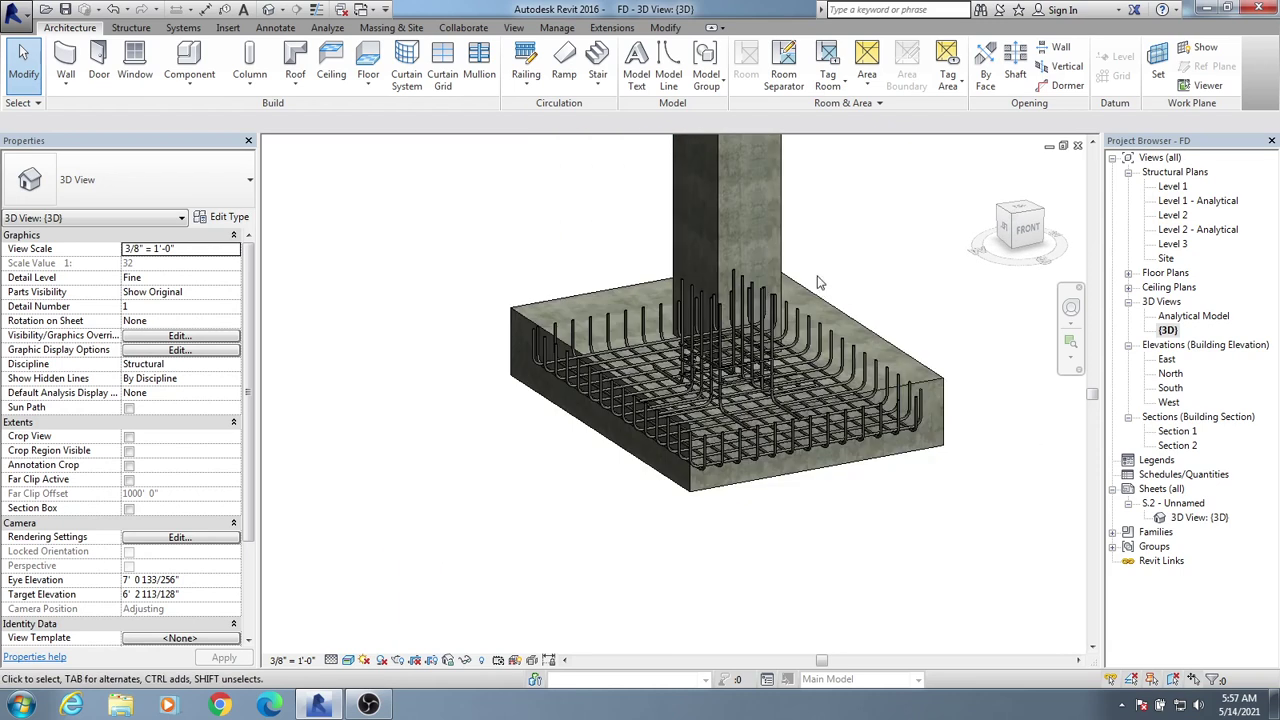
middle_click_drag(818, 283, 737, 358)
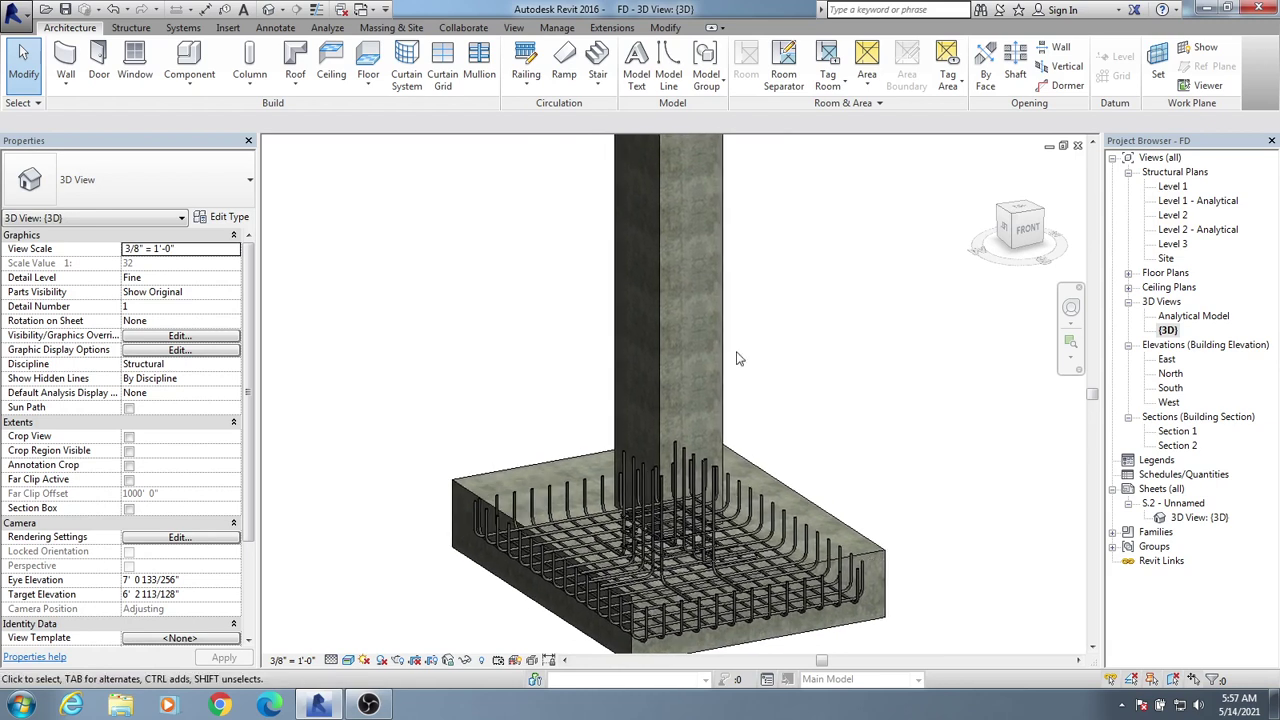
scroll(806, 322, "down", 3)
middle_click_drag(806, 310, 738, 418)
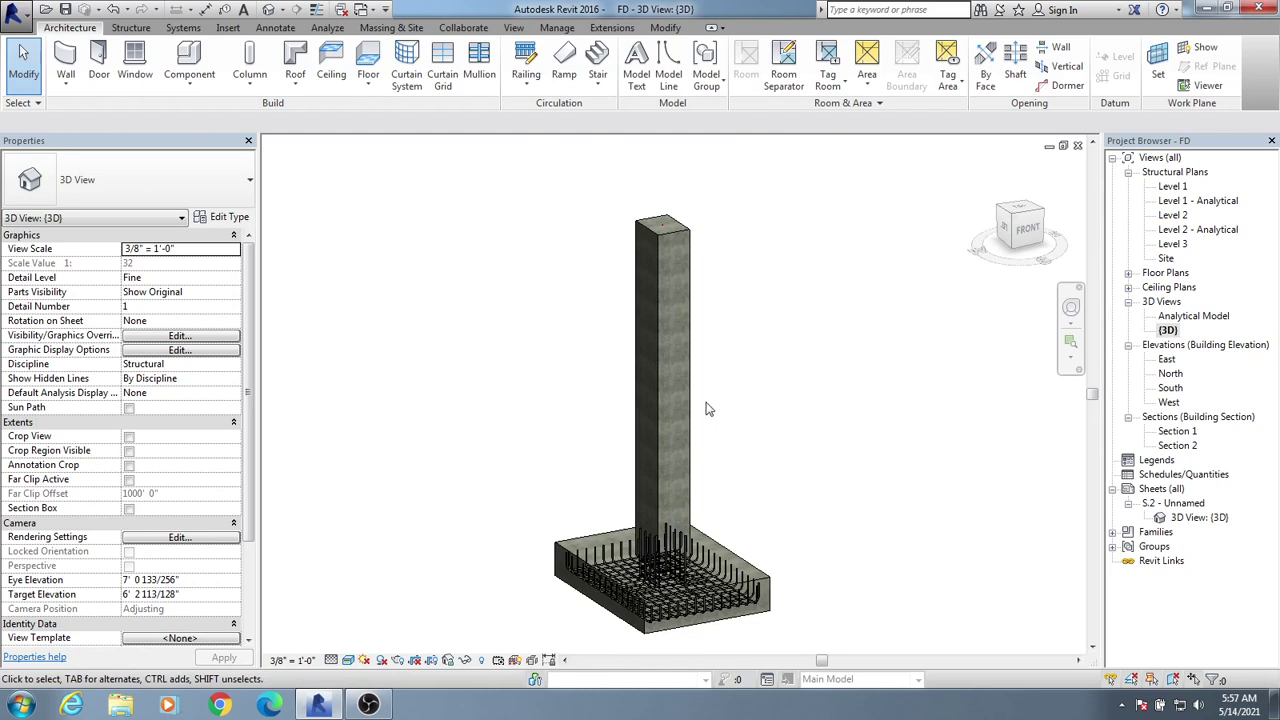
left_click(660, 360)
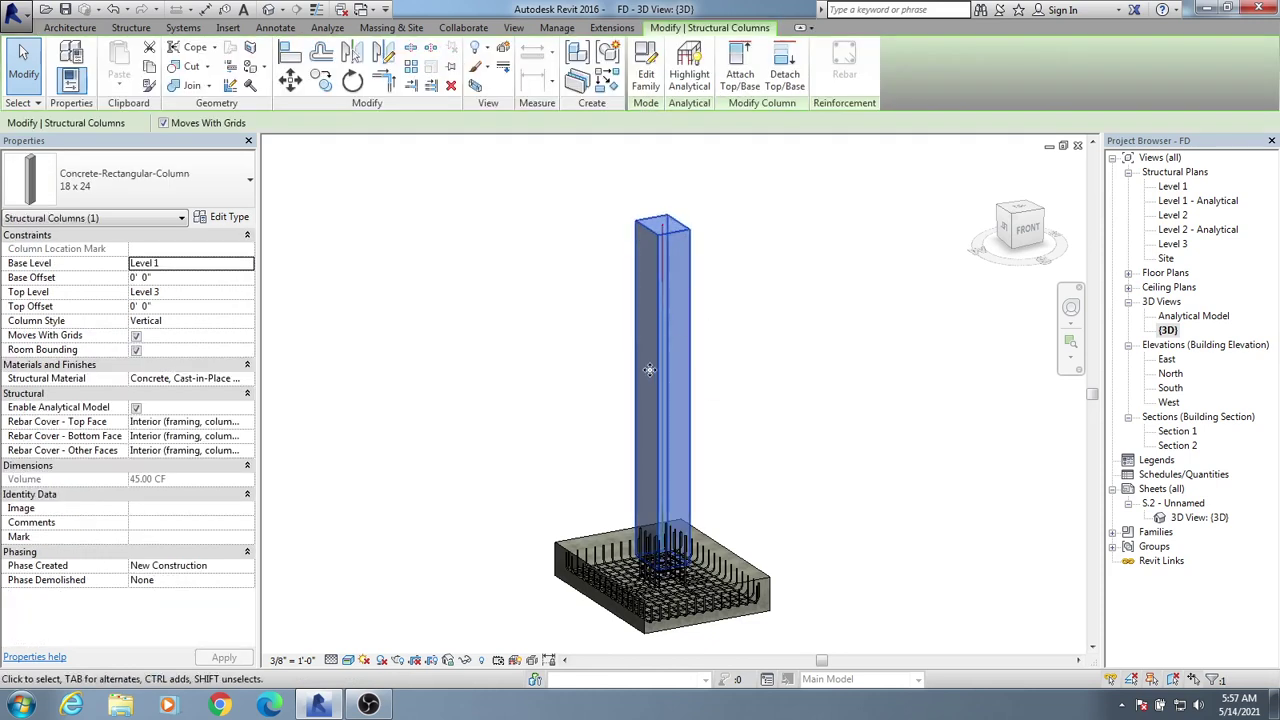
- Check the column's top and bottom face rebar covers, keeping Interior (framing, columns) <0' - 1 1/2"> for the top face
left_click(240, 421)
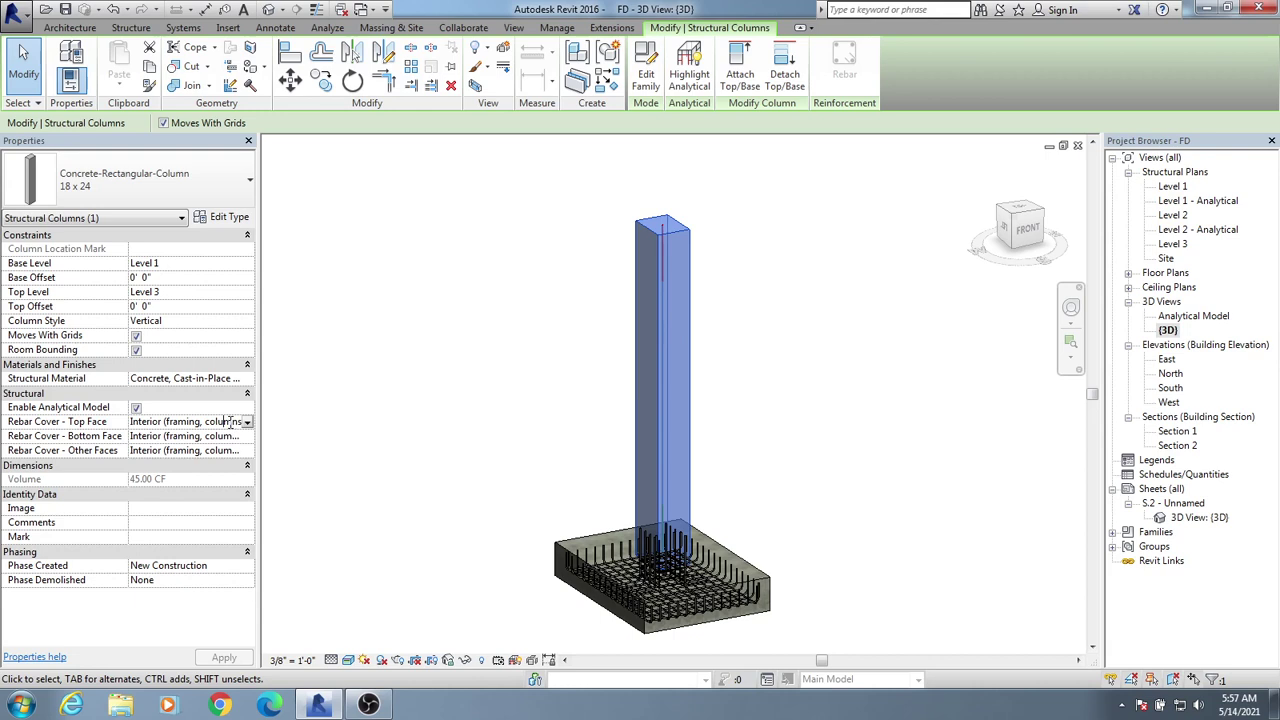
left_click(247, 421)
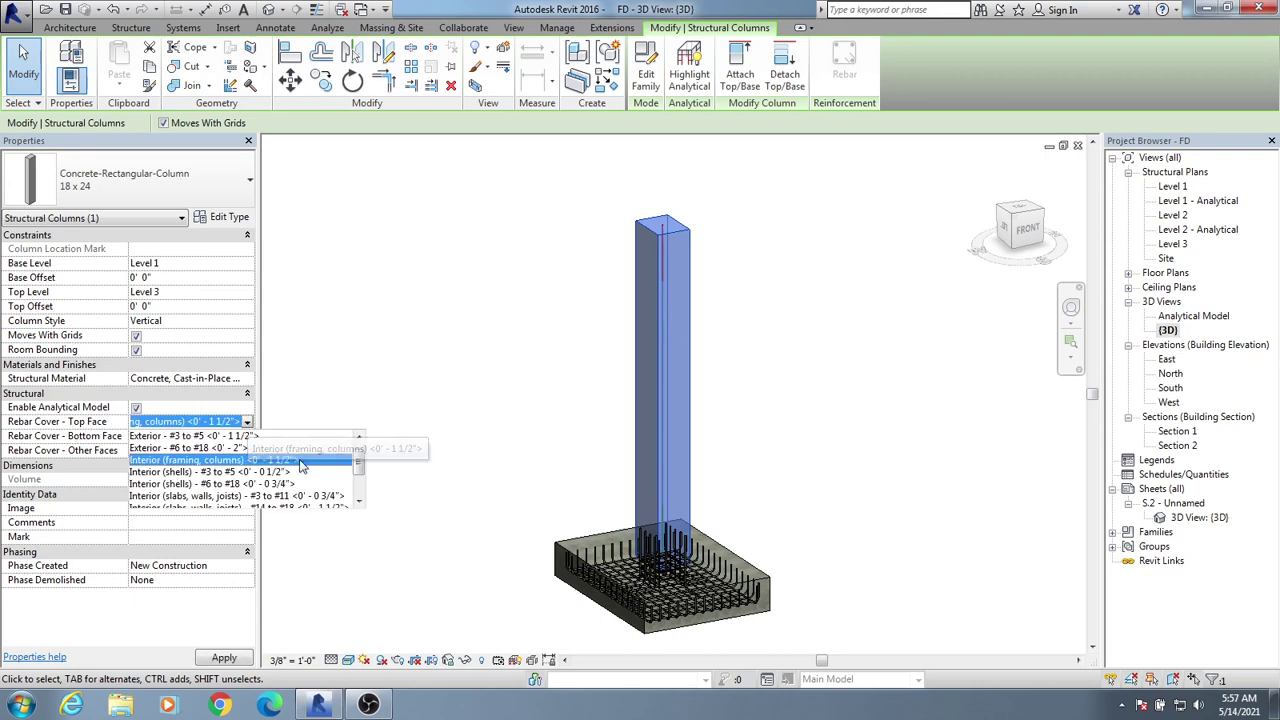
mouse_move(360, 465)
left_mouse_down()
mouse_move(352, 493)
mouse_move(355, 452)
left_mouse_up()
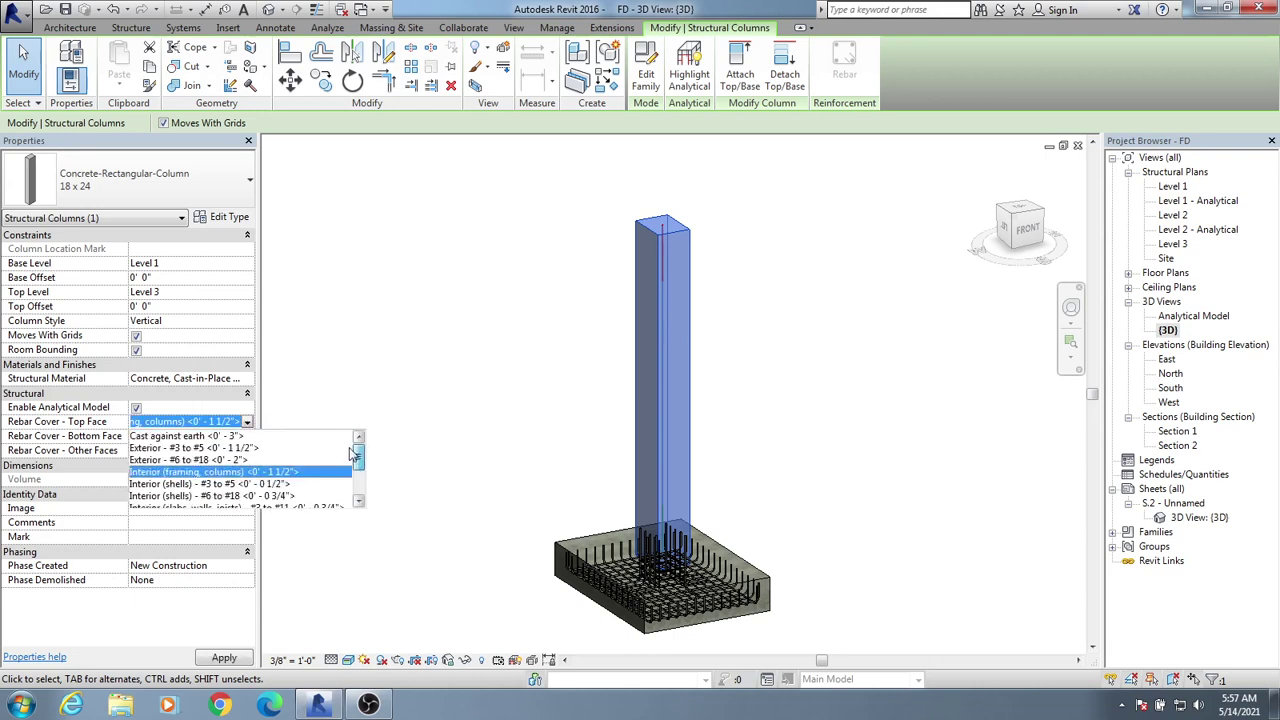
left_click(288, 472)
left_click(232, 437)
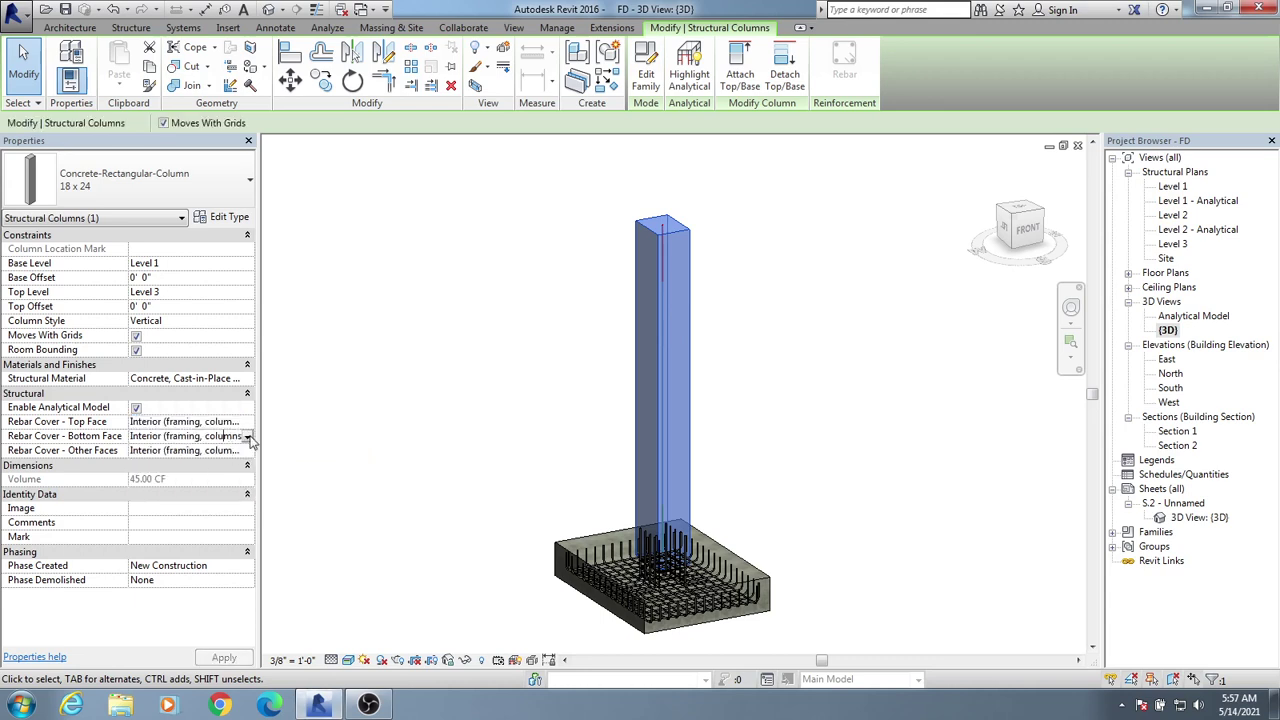
left_click(249, 437)
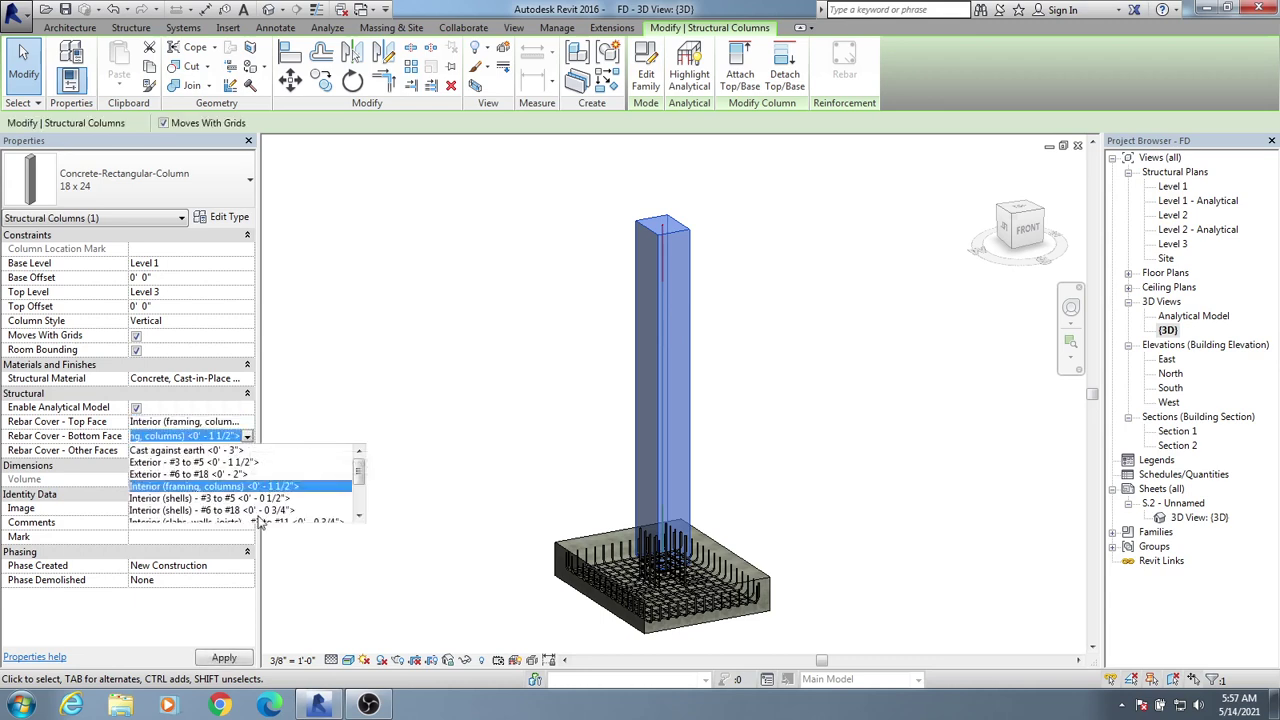
left_click(396, 325)
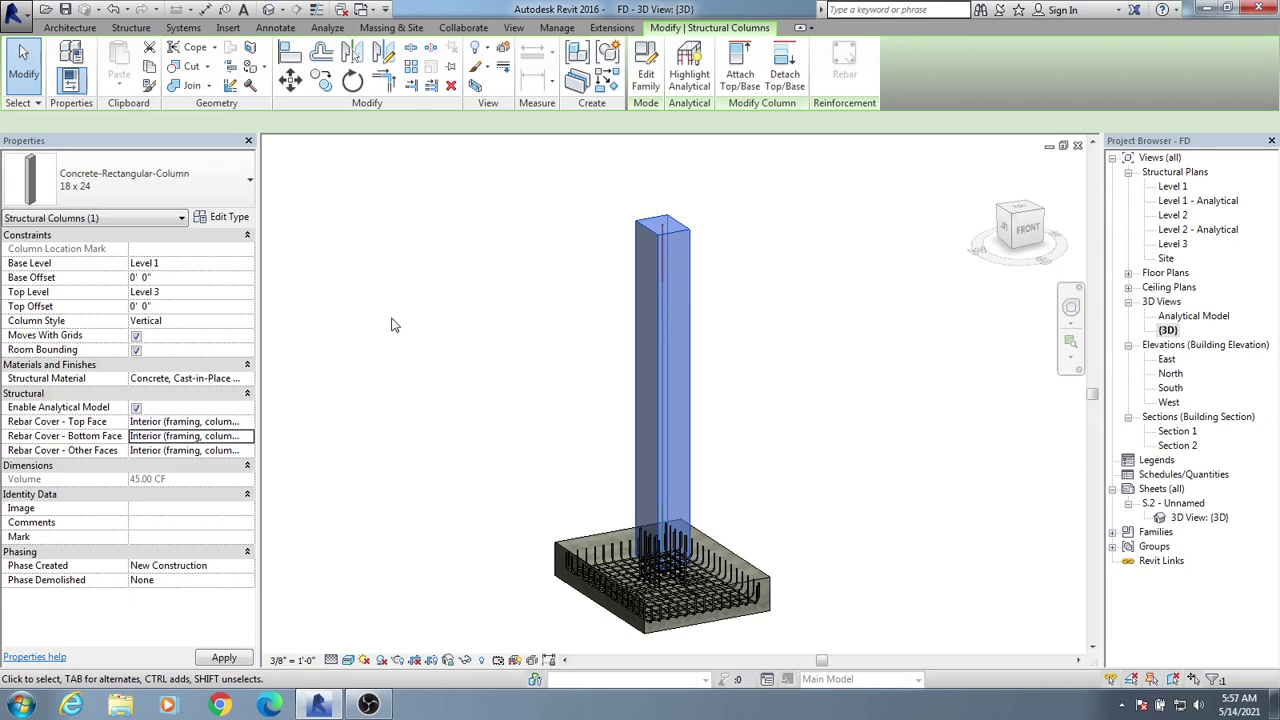
- Open the Reinforcement of columns extension for the selected column and place its dialog clear of the footing
left_click(618, 29)
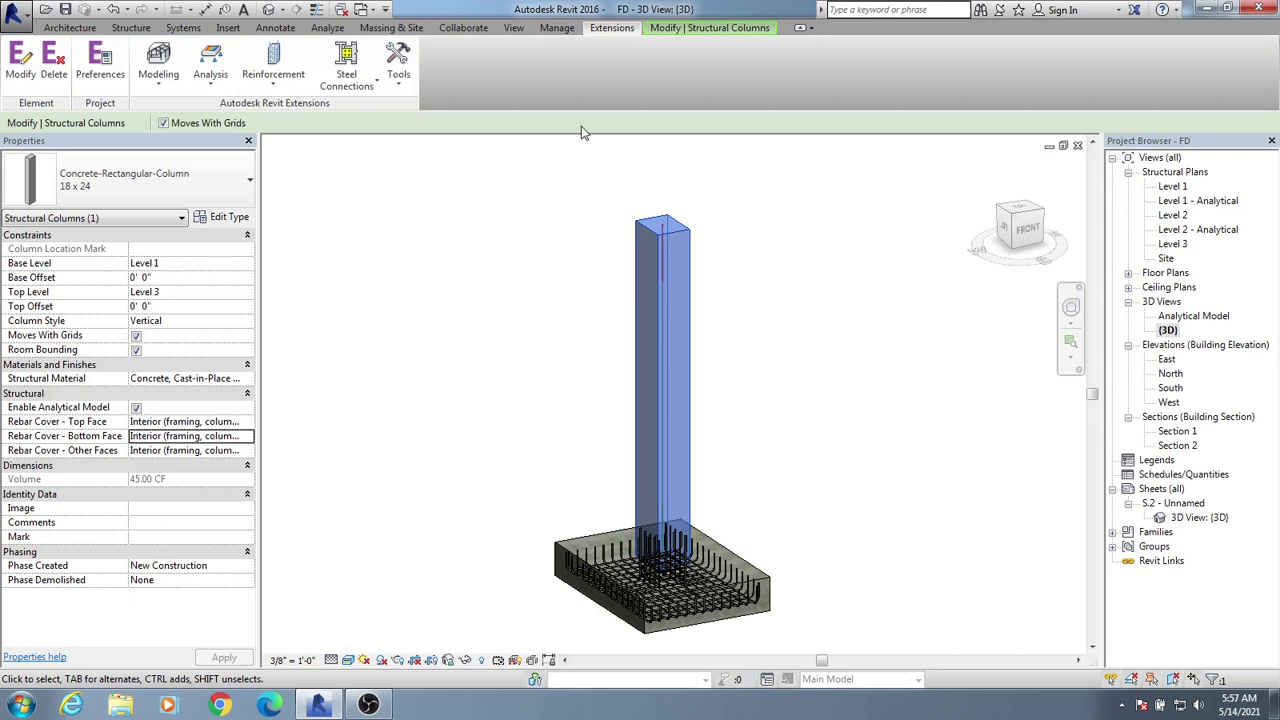
left_click(131, 28)
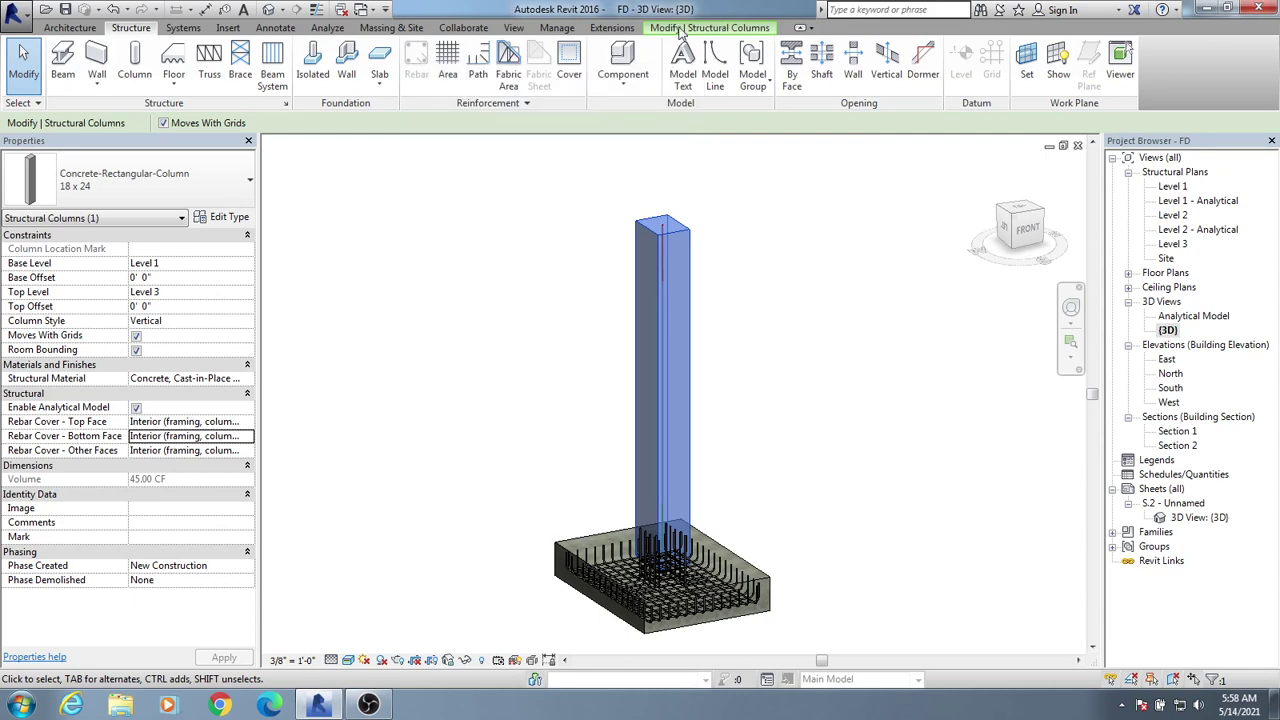
left_click(611, 29)
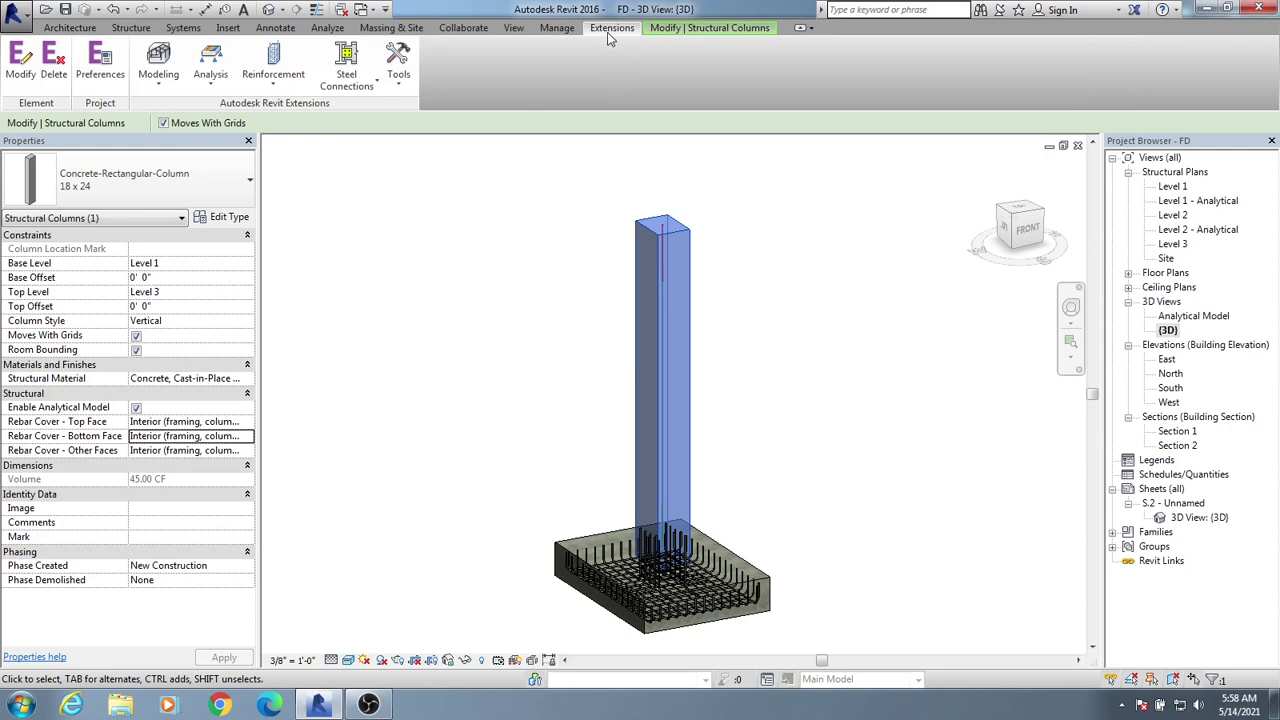
left_click(275, 89)
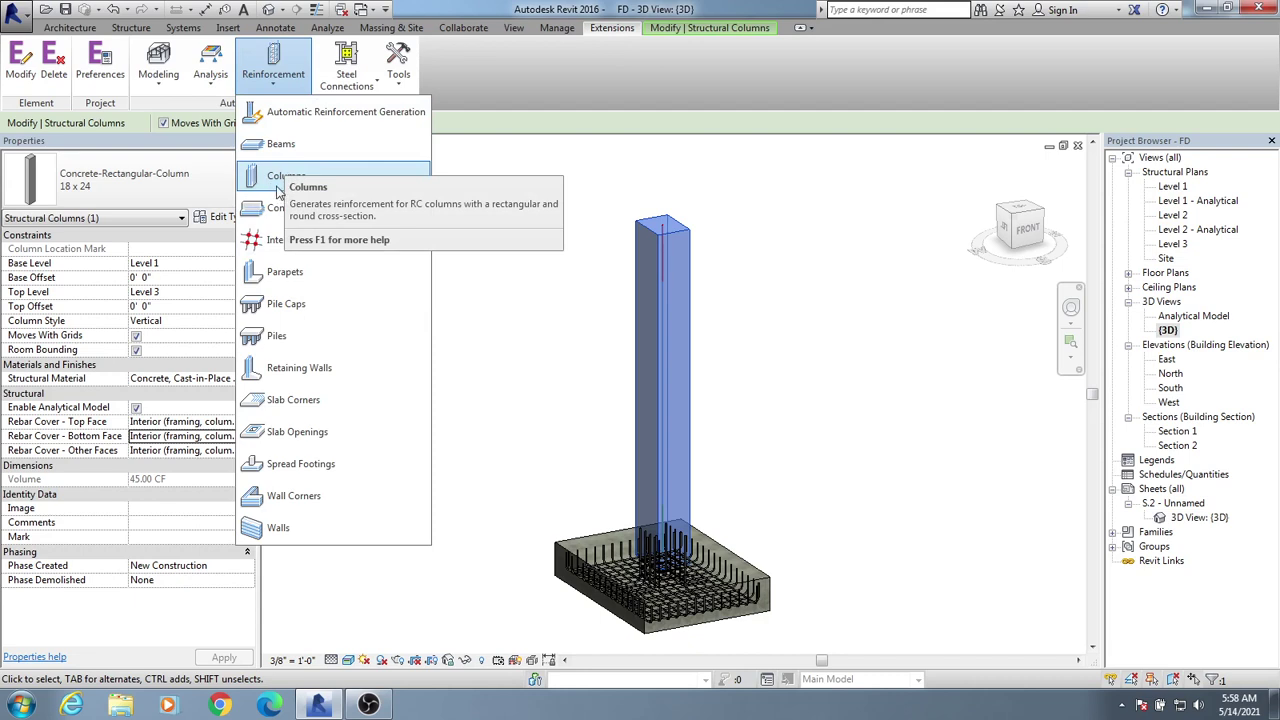
left_click(272, 184)
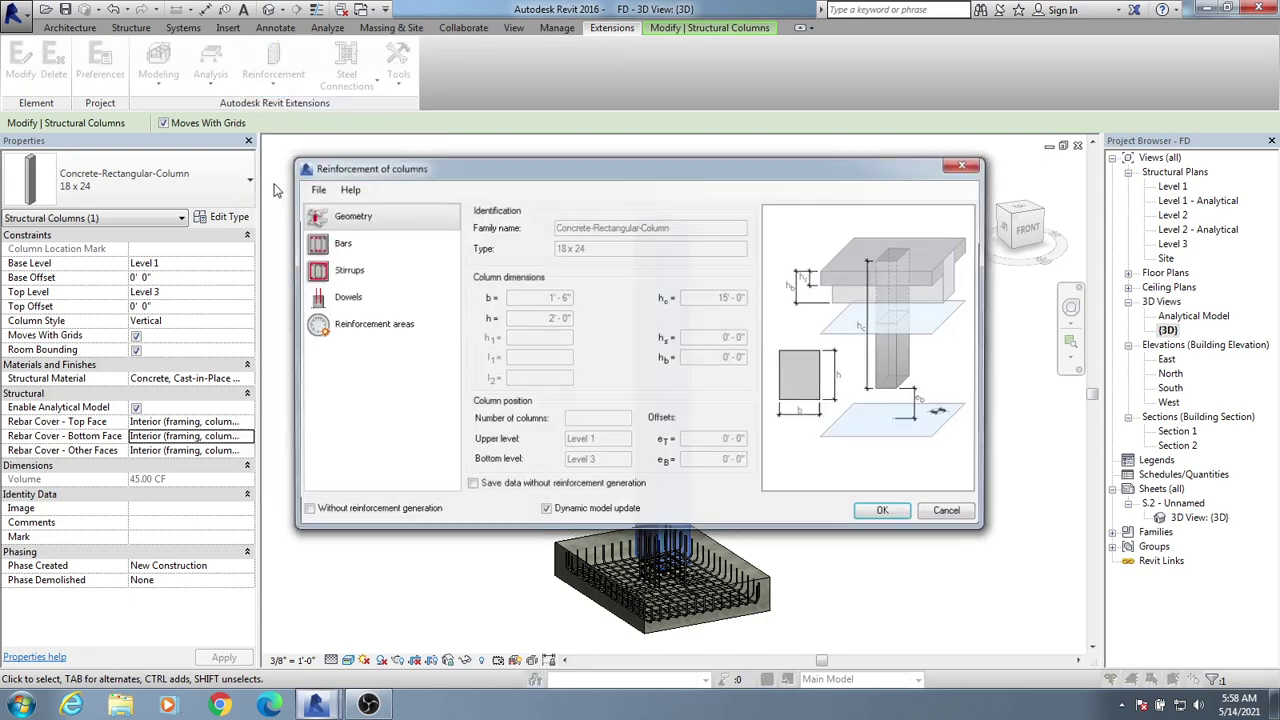
left_click_drag(533, 167, 356, 128)
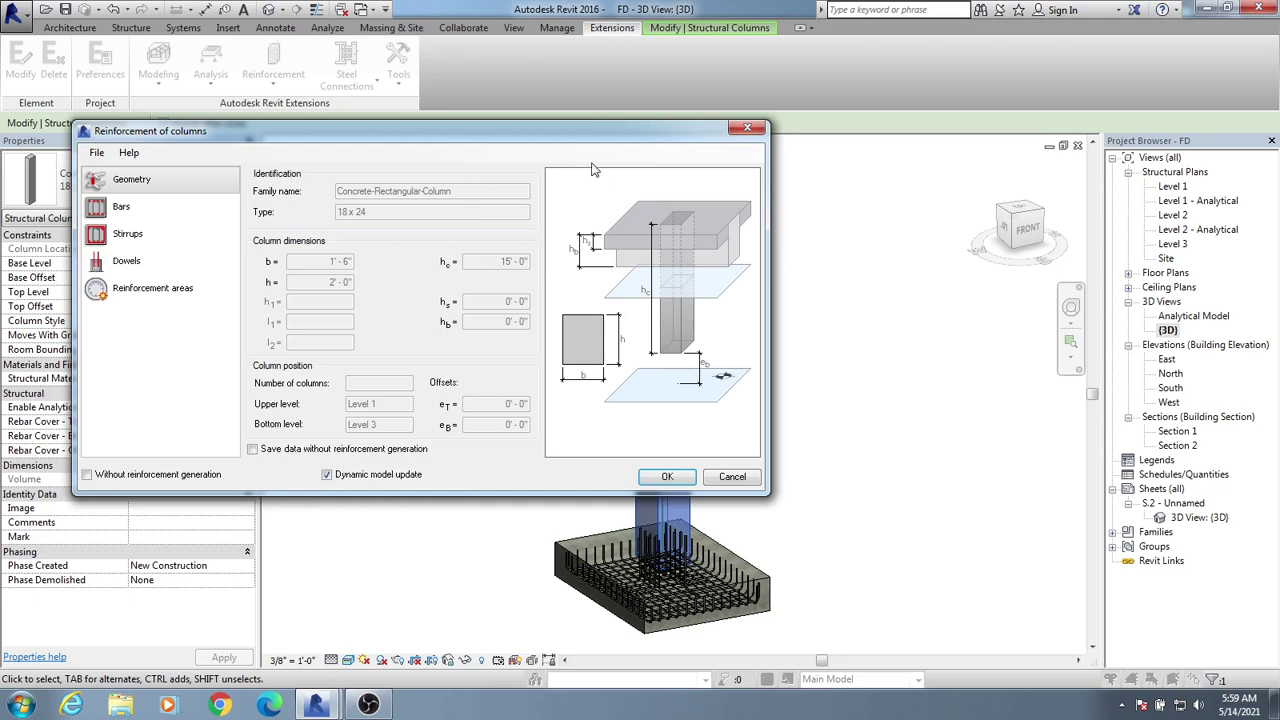
left_click_drag(589, 139, 630, 116)
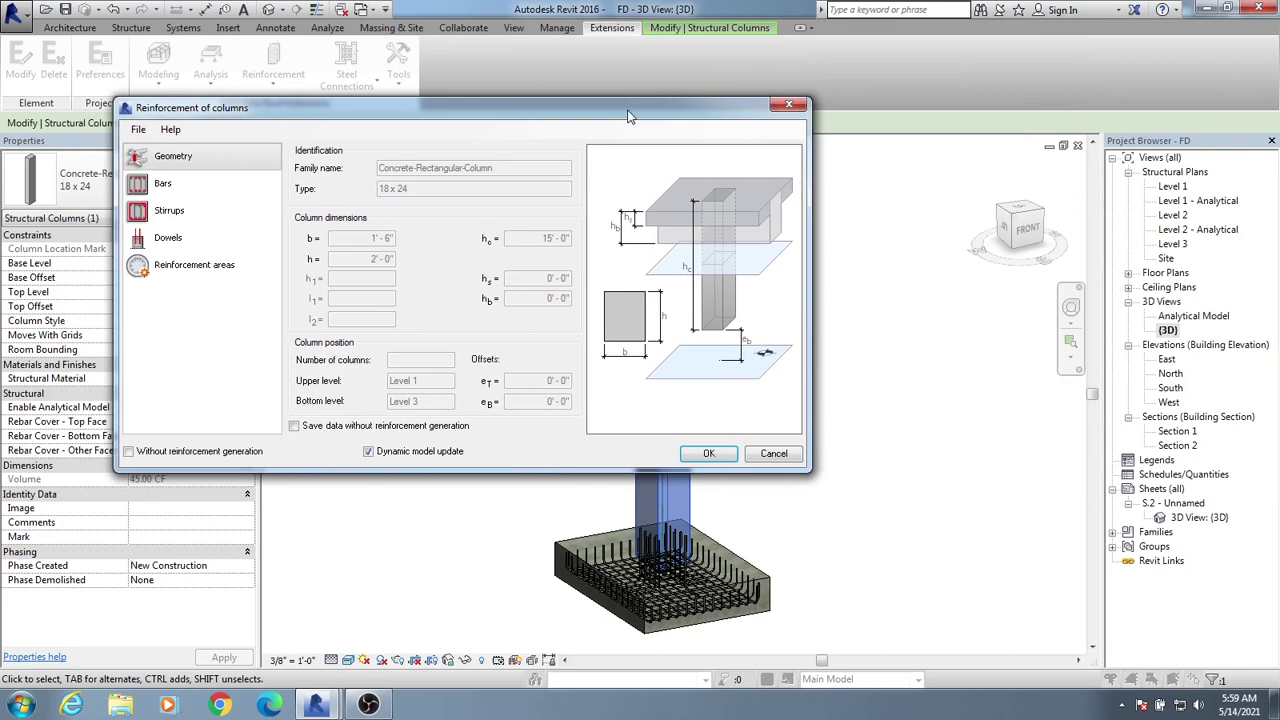
- Set the column's longitudinal bars to size #5, leaving both the top and bottom hooks at None
left_click(168, 188)
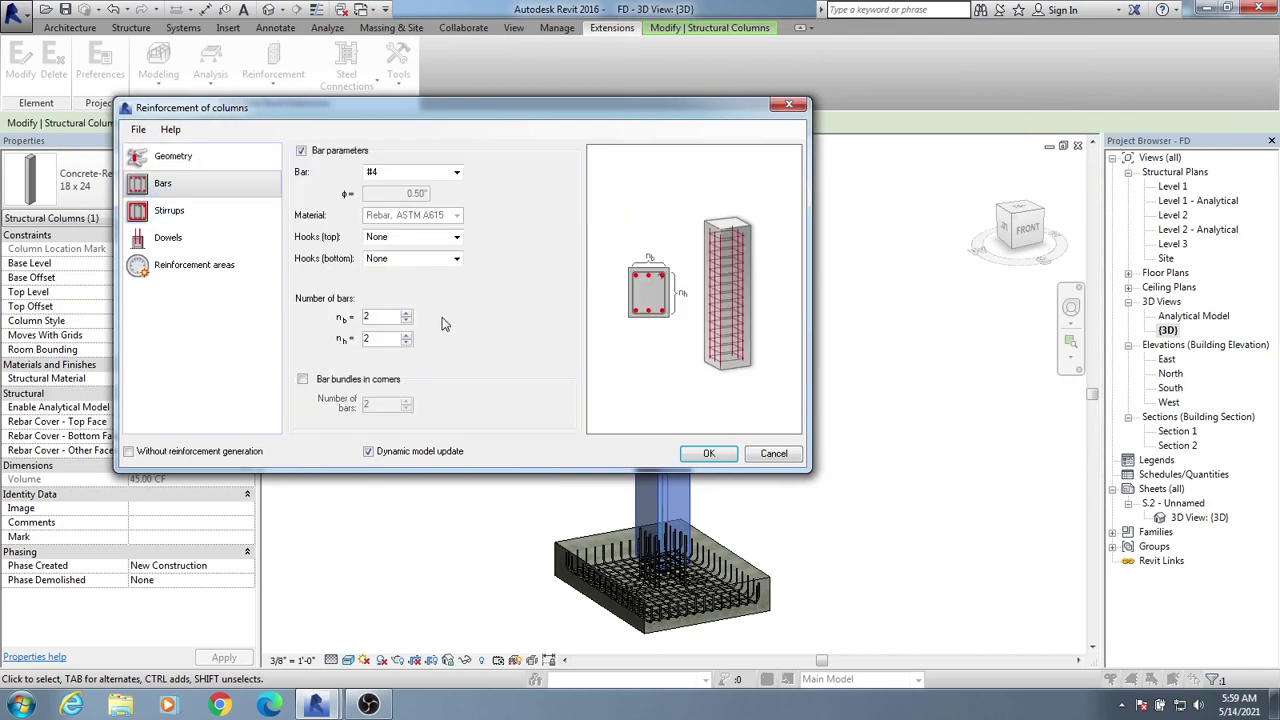
left_click(459, 174)
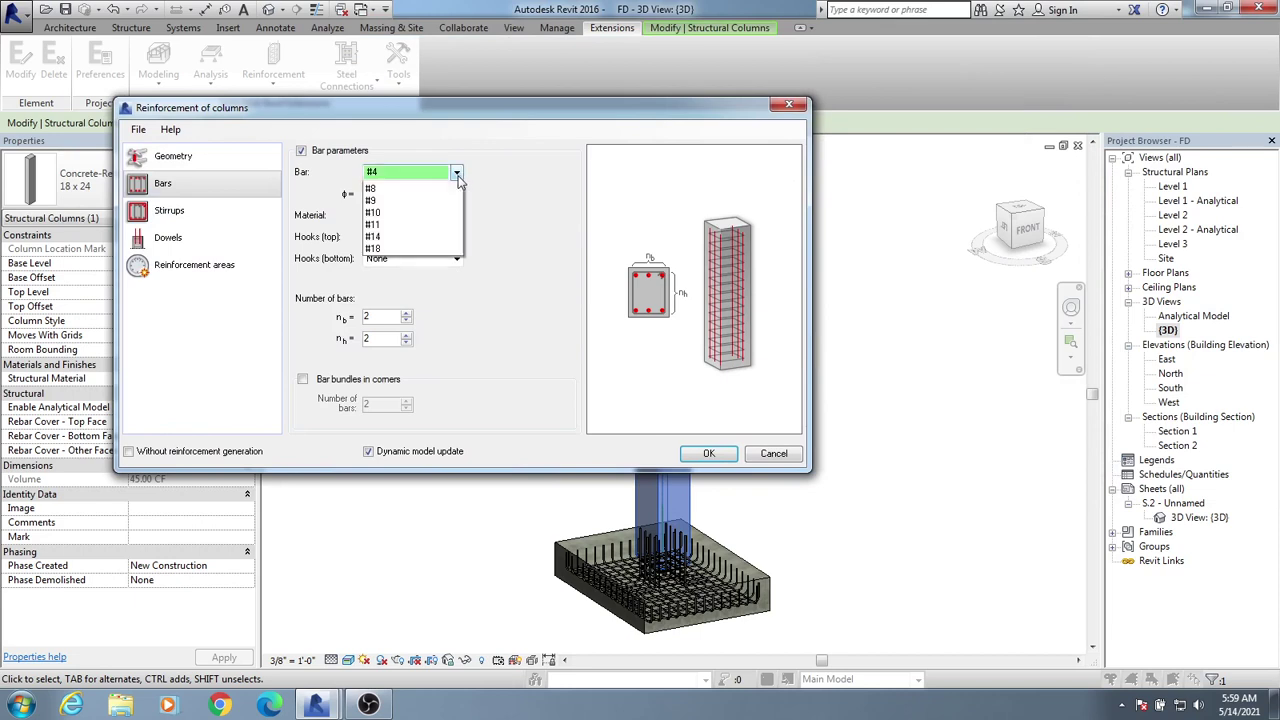
left_click(408, 210)
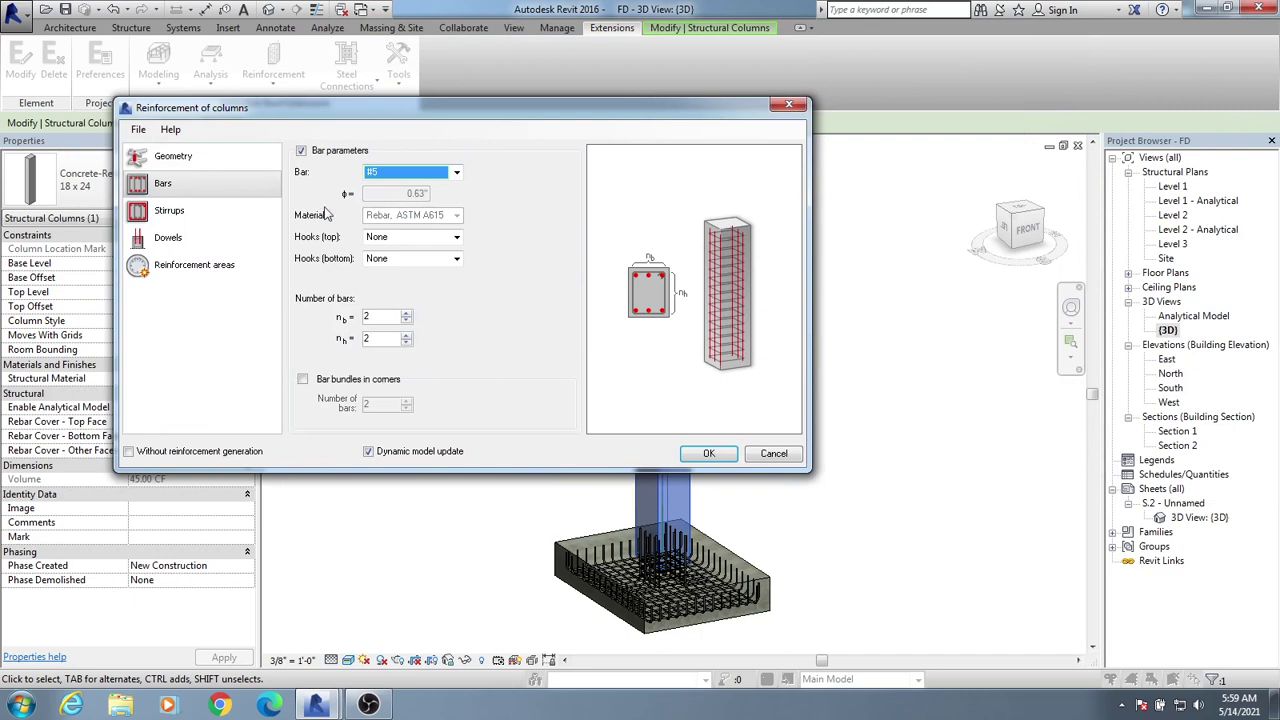
left_click(457, 237)
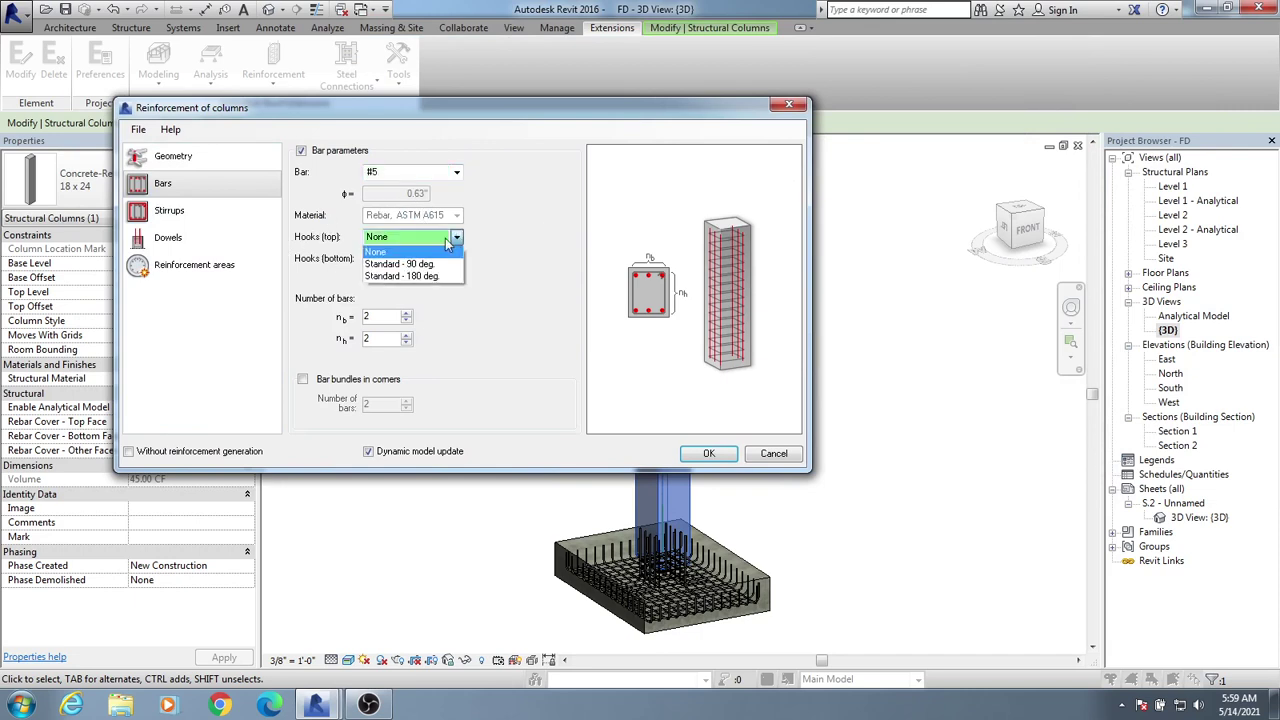
left_click(493, 275)
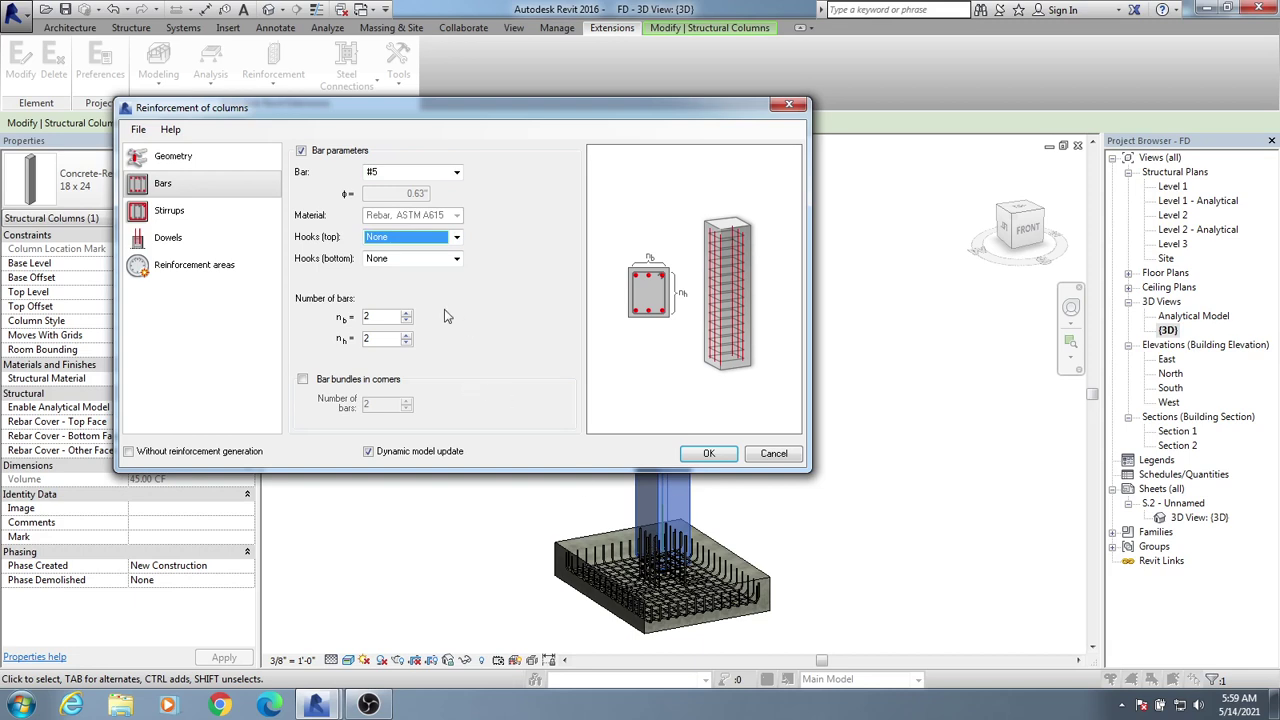
left_click(456, 237)
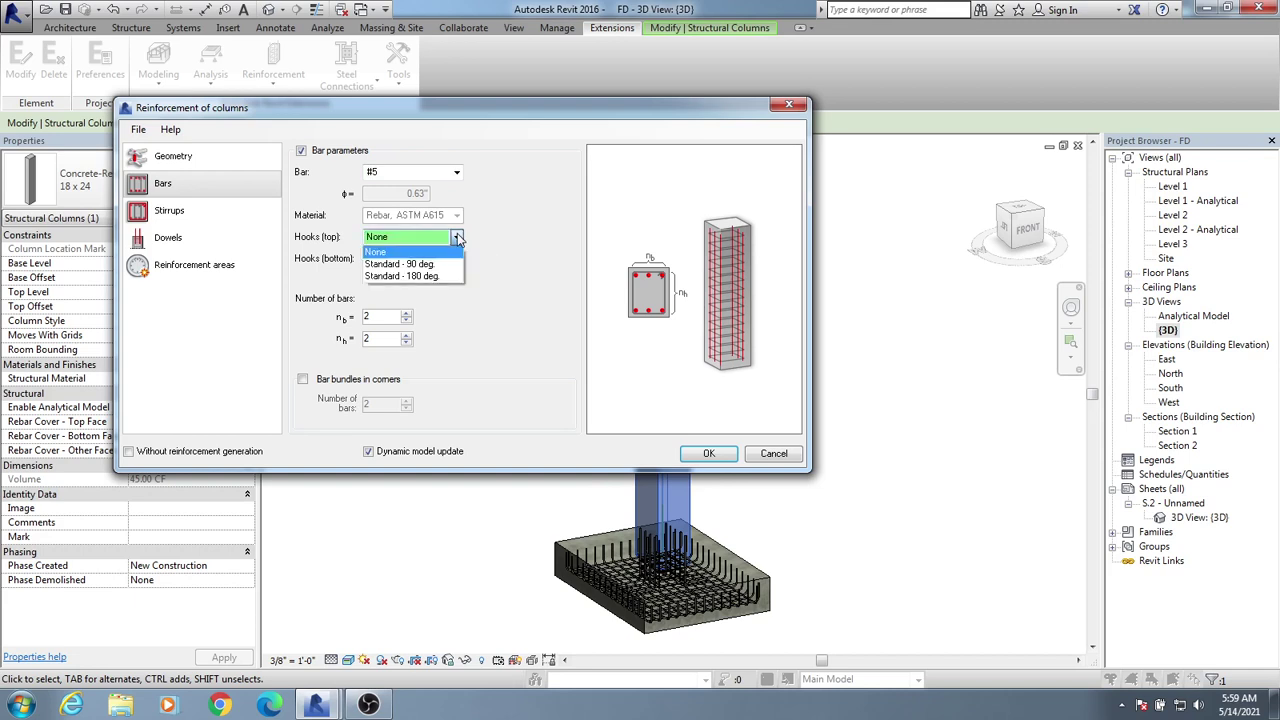
left_click(512, 265)
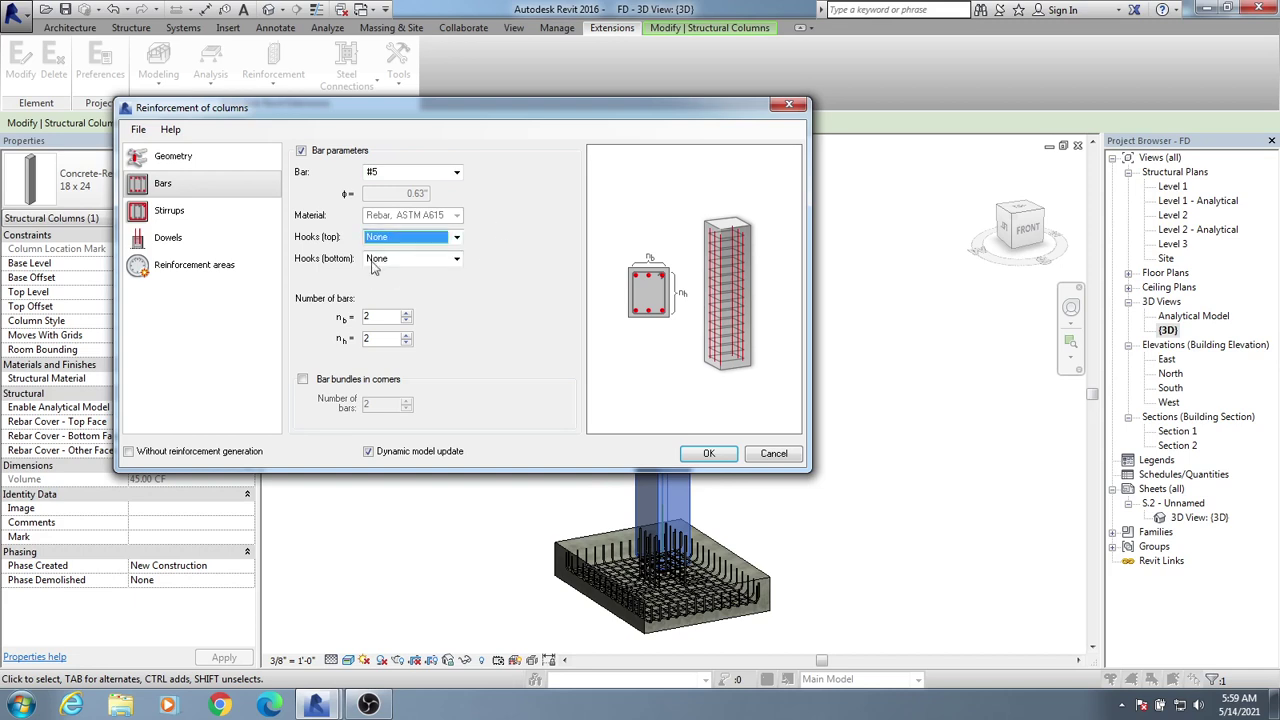
left_click(457, 259)
left_click(503, 256)
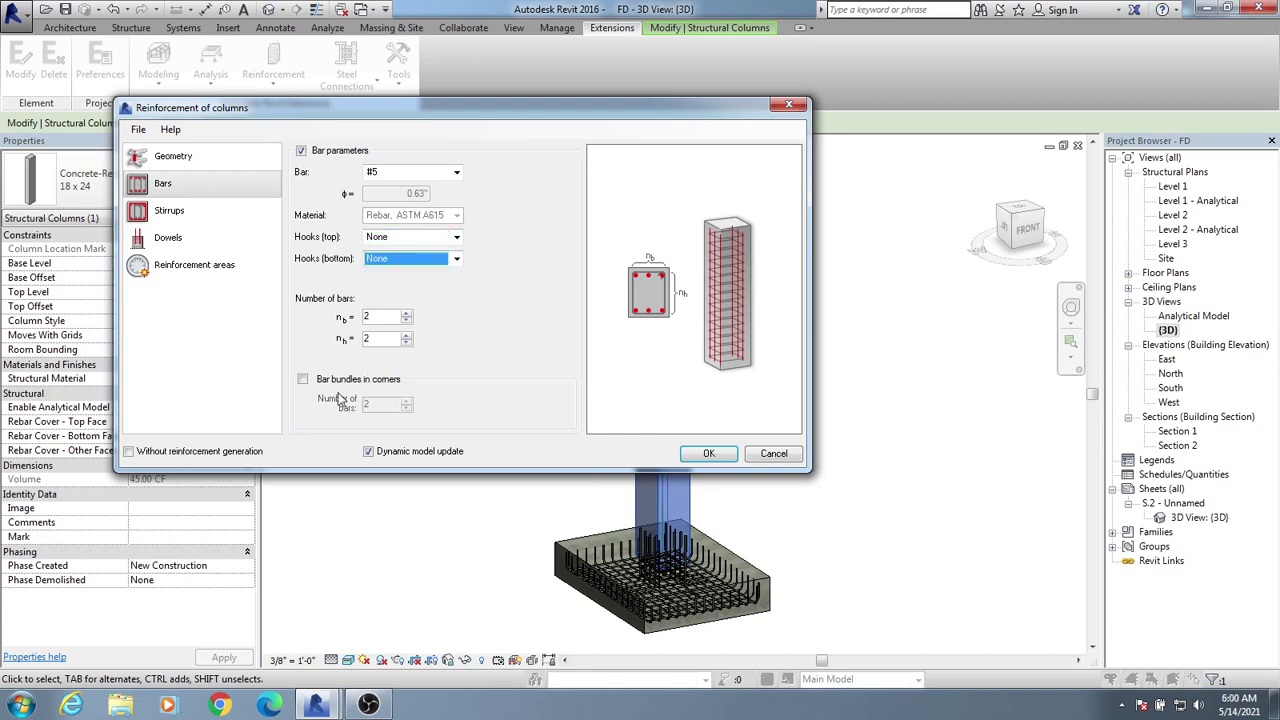
- Set the number of longitudinal bars nb to 5, keeping nh at 2
left_click(378, 316)
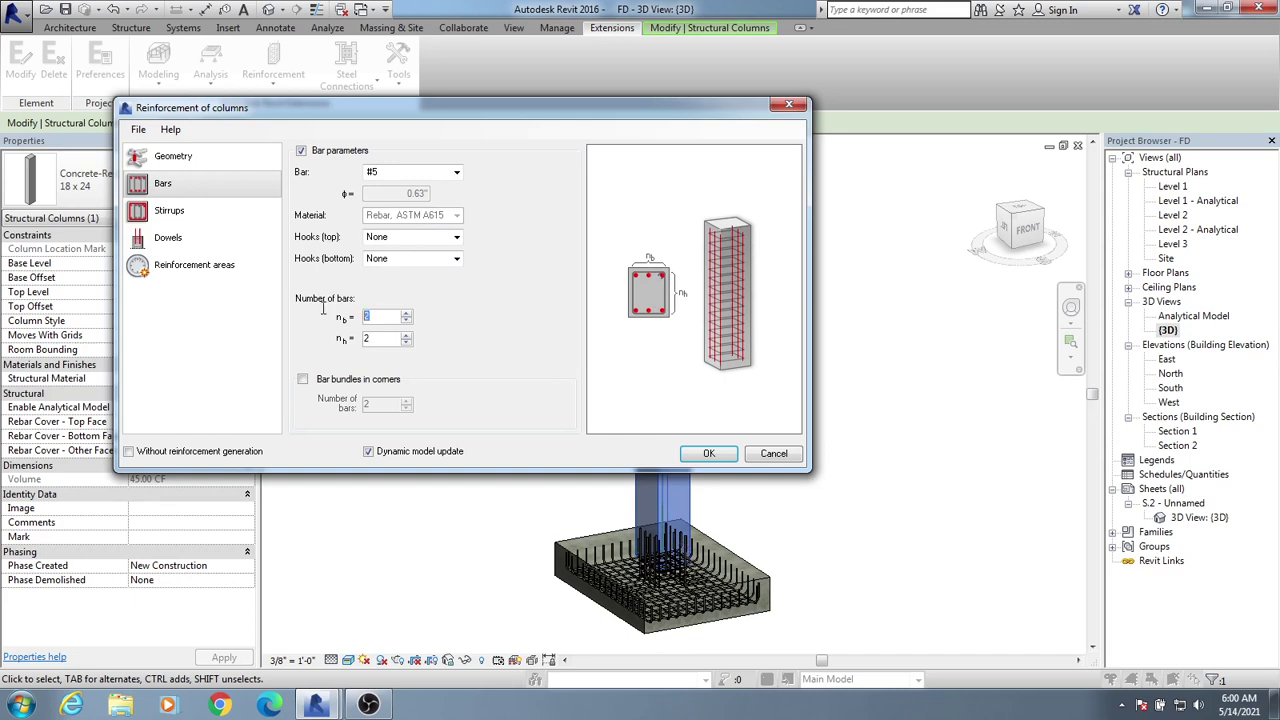
double_click(393, 338)
double_click(384, 338)
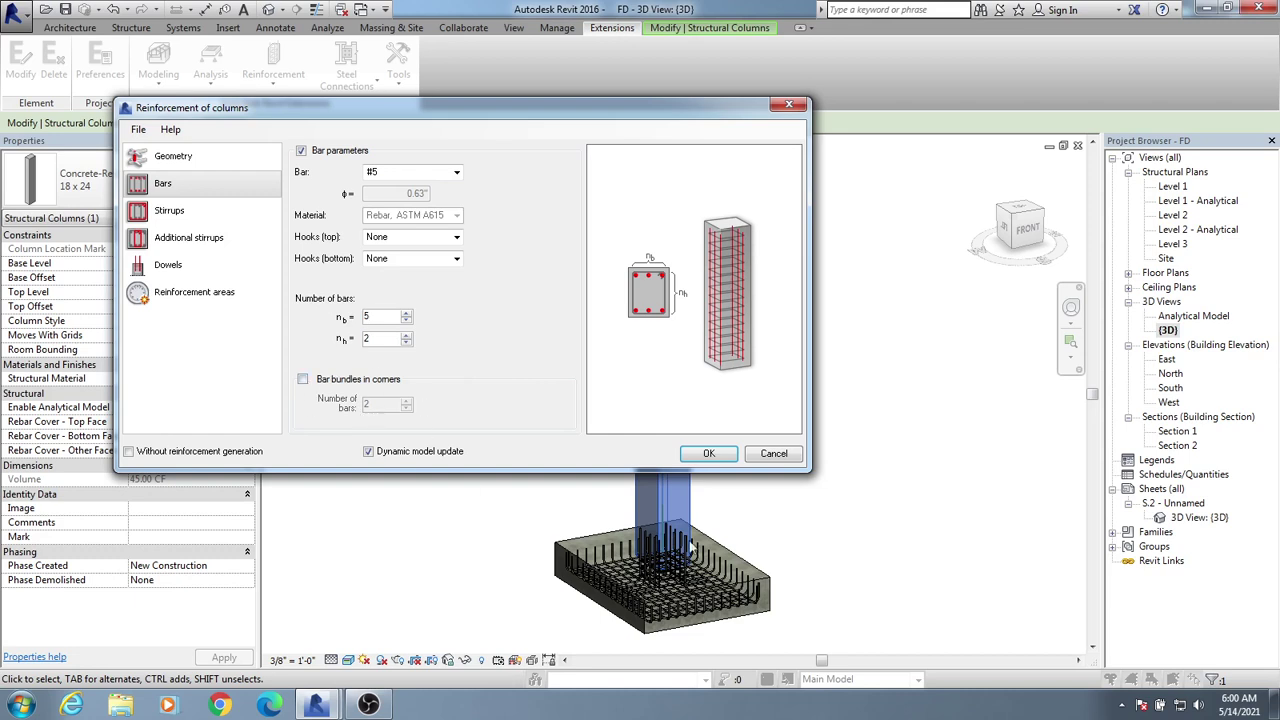
left_click(303, 380)
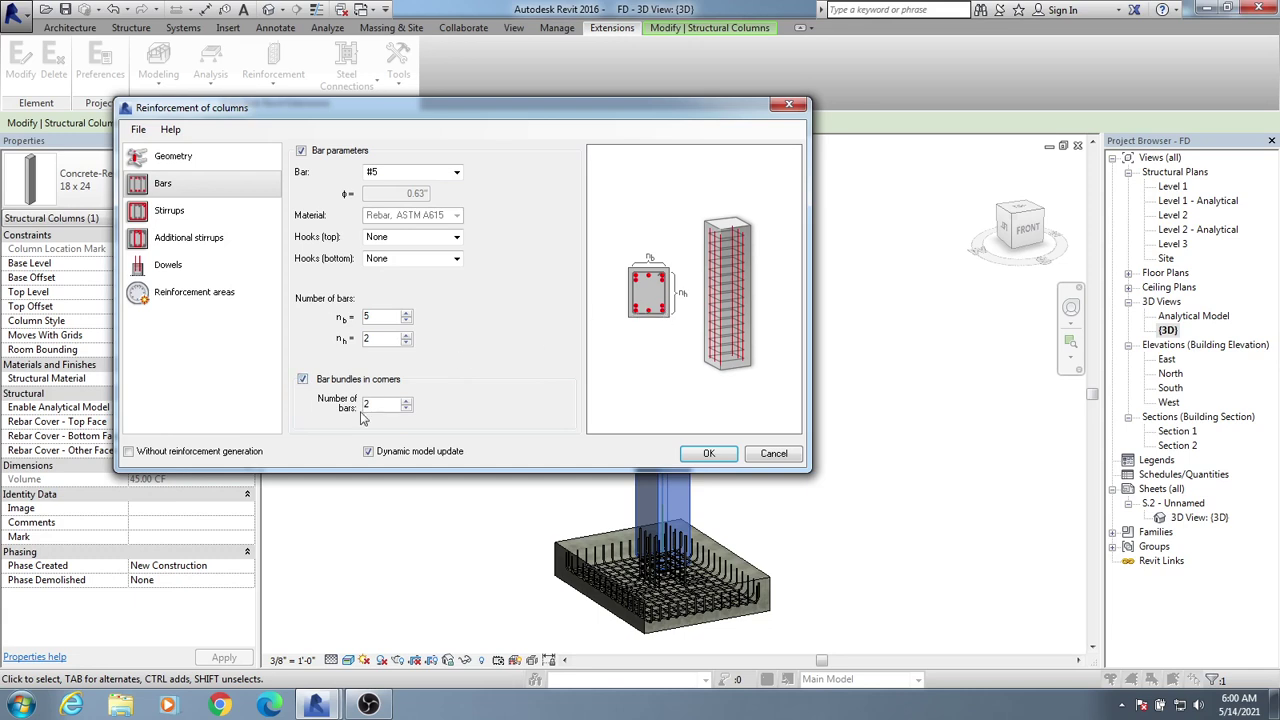
type("3")
double_click(391, 339)
left_click(303, 380)
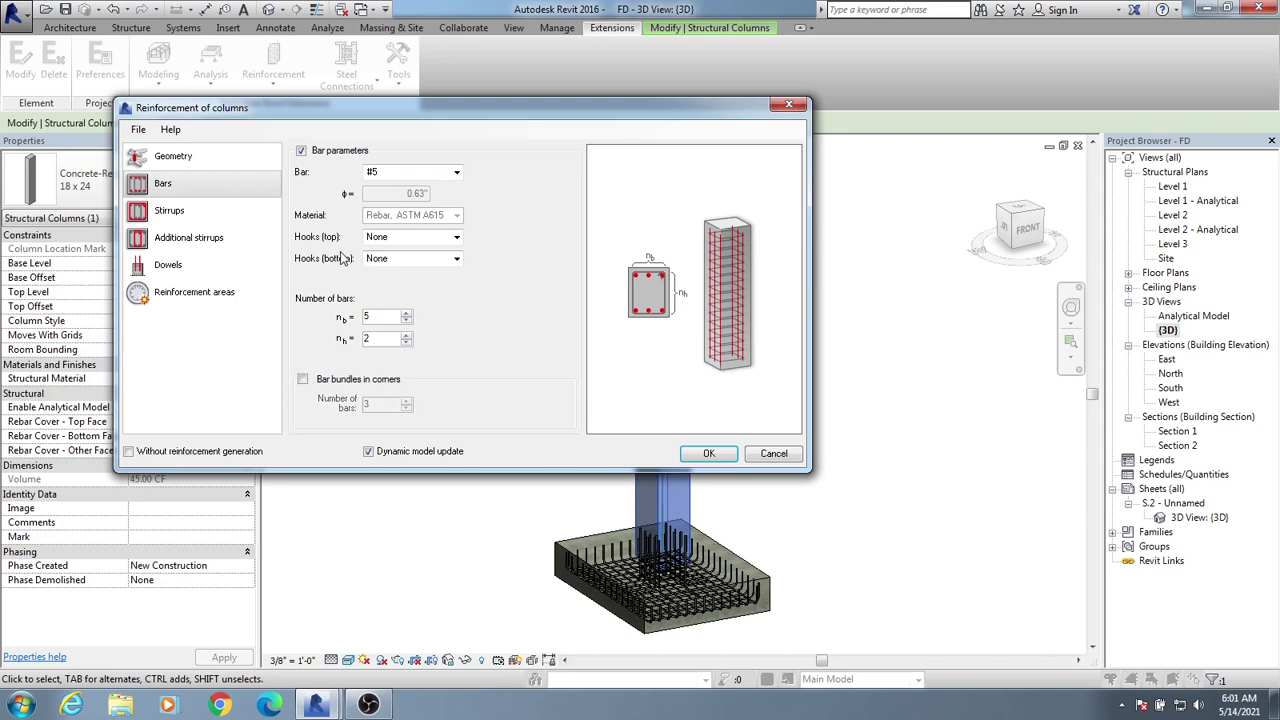
- Set the stirrup distribution to the type with closer spacing at both column ends, keeping the closed rectangular stirrup type
left_click(187, 212)
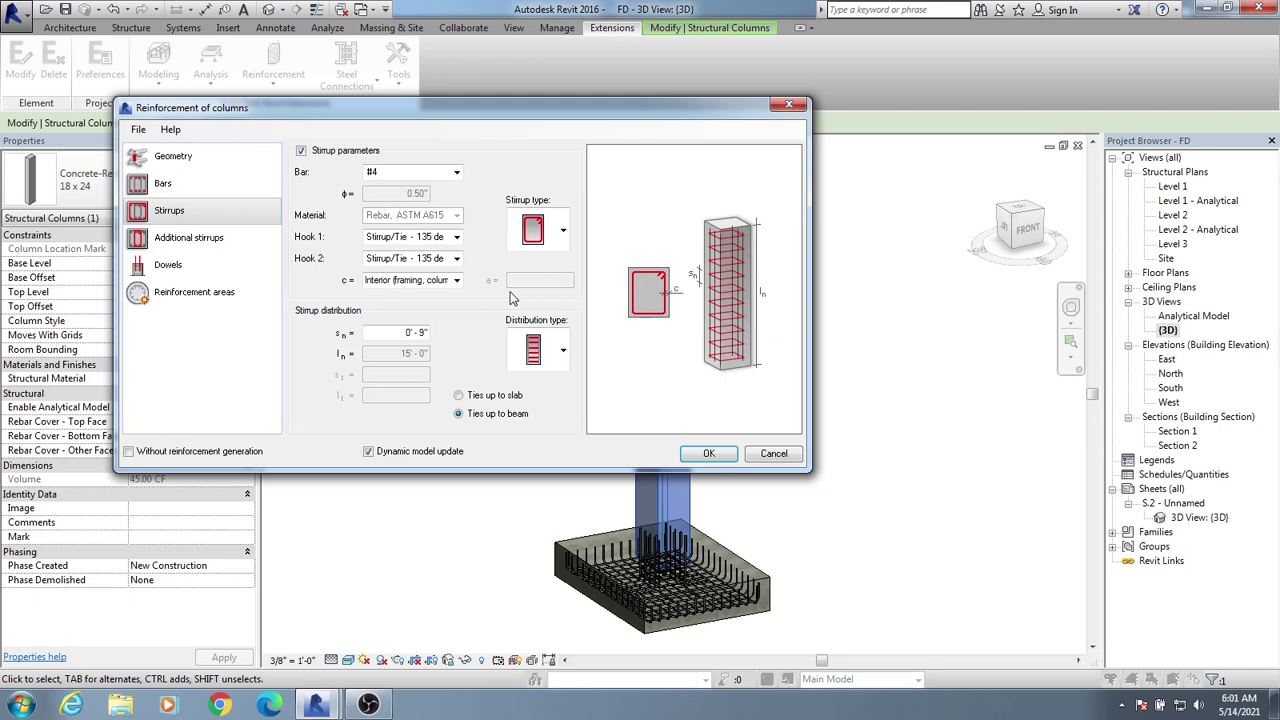
left_click(563, 354)
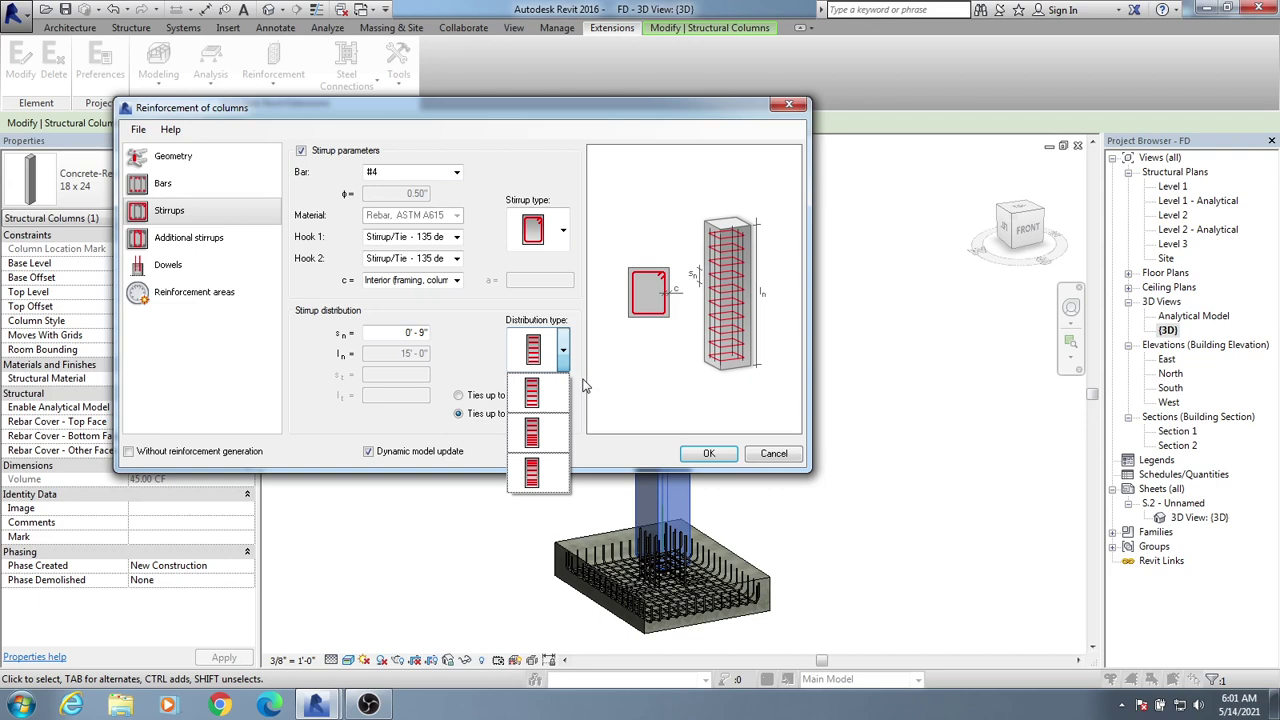
left_click(540, 476)
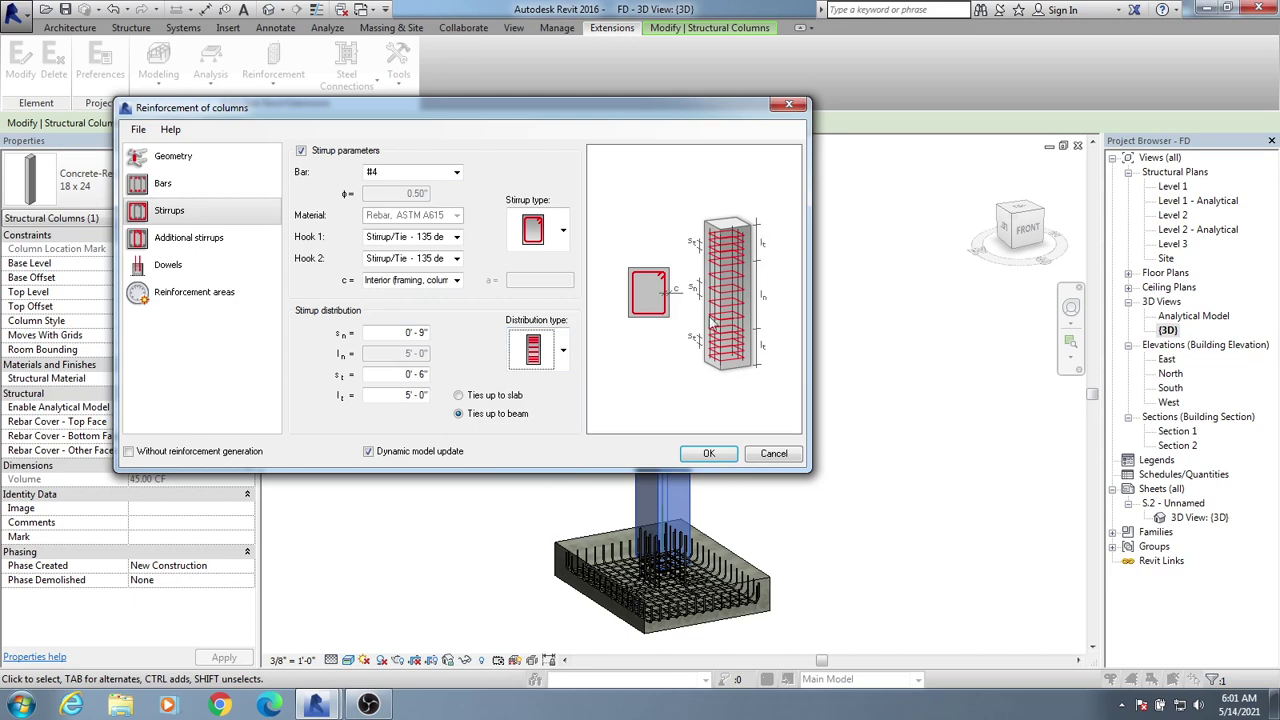
left_click(563, 230)
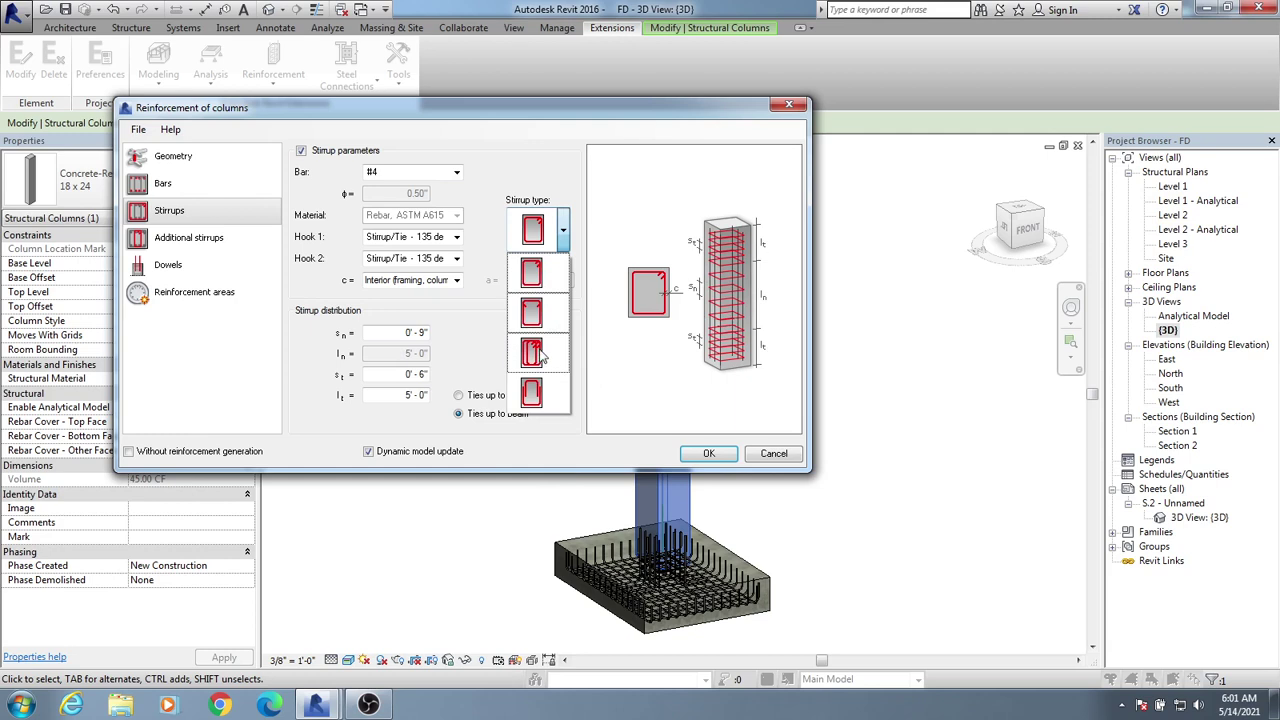
left_click(543, 240)
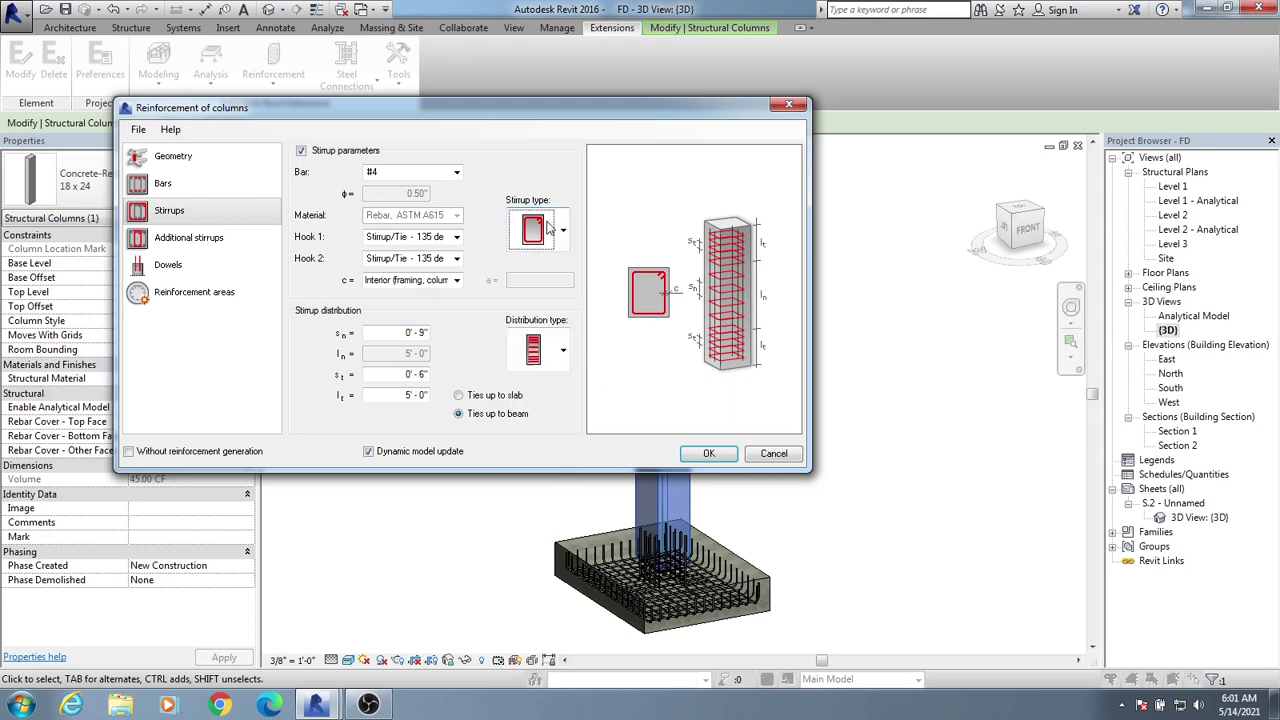
- Check the stirrup cover and Hook 1 options, keeping the interior framing and columns cover and the Stirrup/Tie - 135 deg. hook
left_click(456, 280)
scroll(460, 283, "up", 2)
left_click(456, 280)
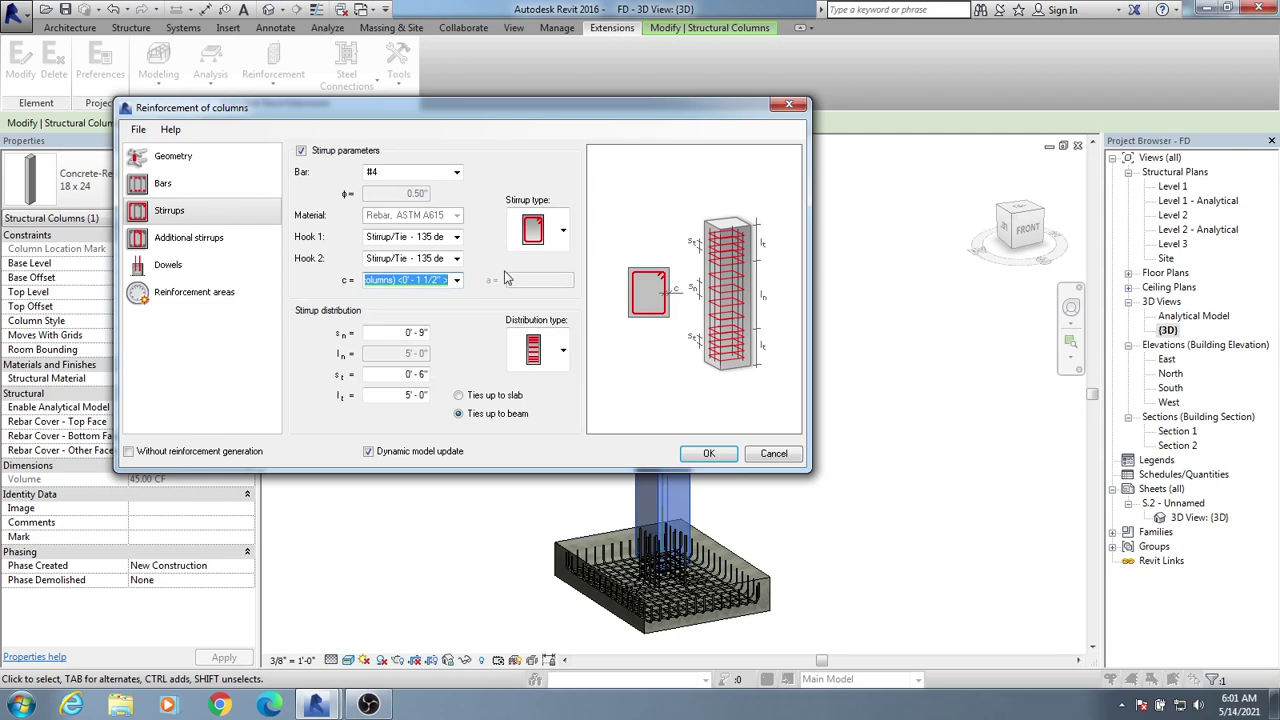
left_click(456, 237)
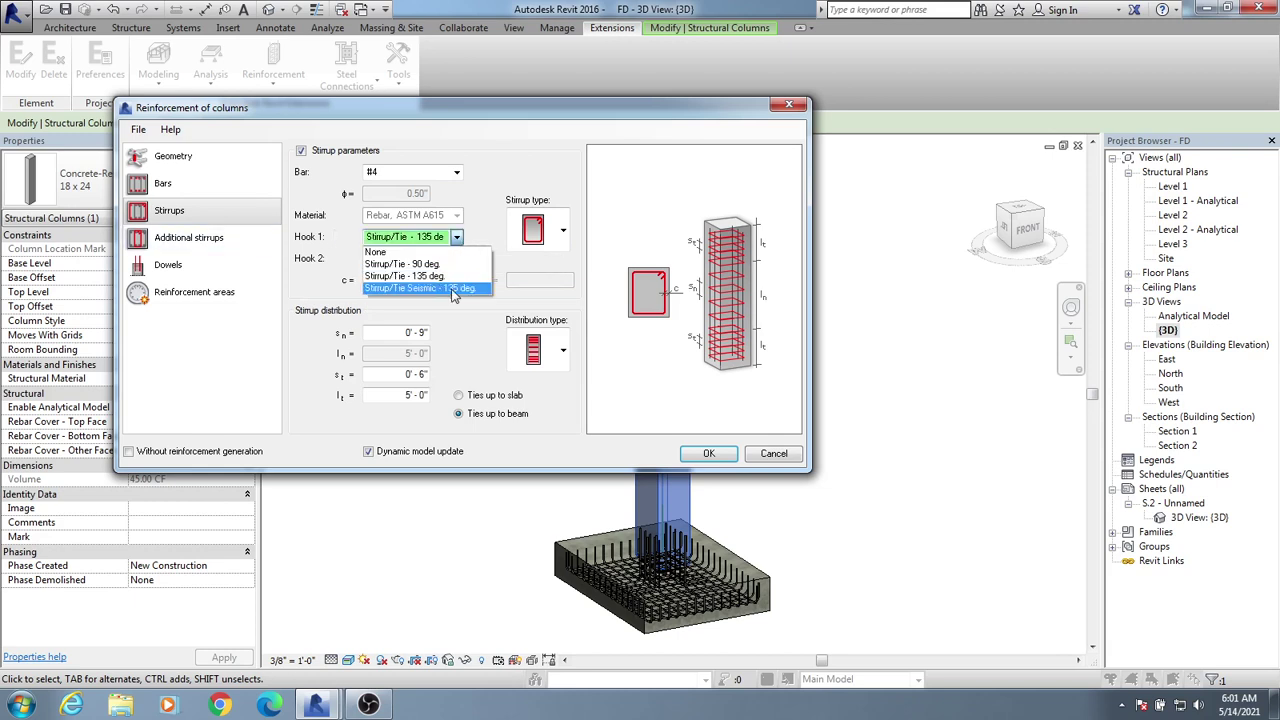
left_click(358, 272)
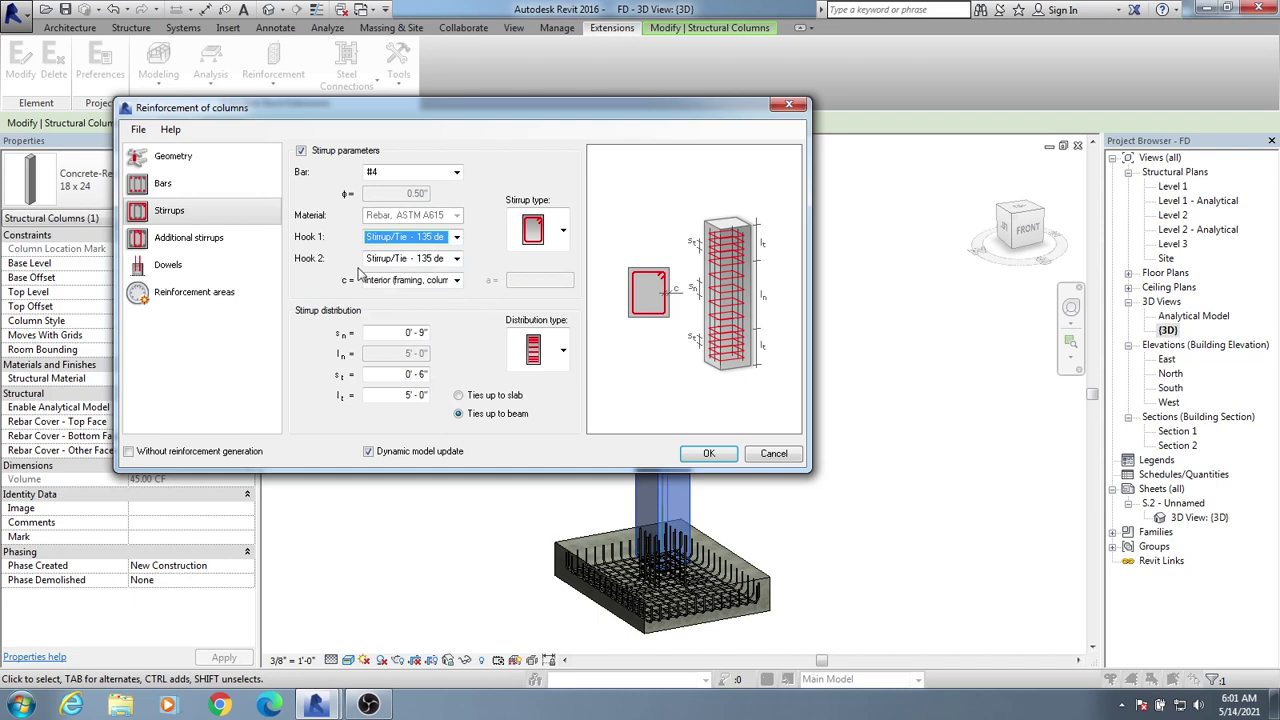
- Set the stirrup spacings sn to 0' - 6" and st to 0' - 4", with the end zone length lt at 2' - 0"
left_click(372, 333)
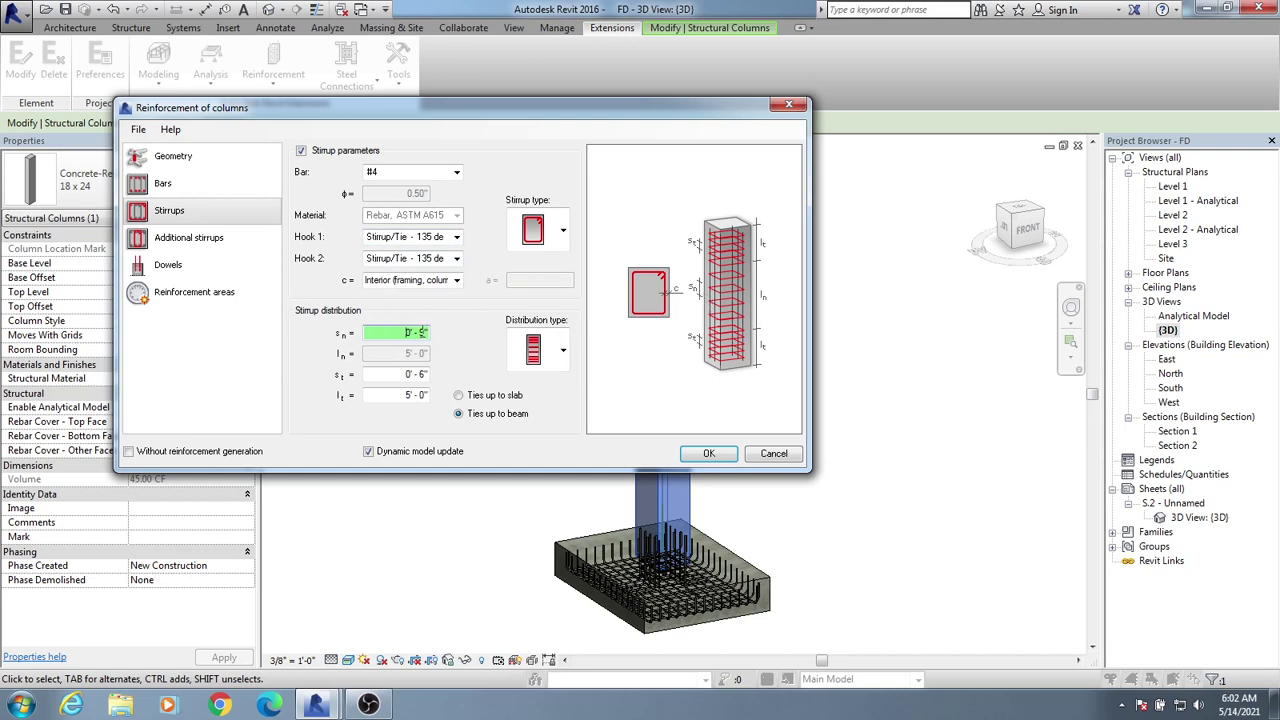
left_click(425, 375)
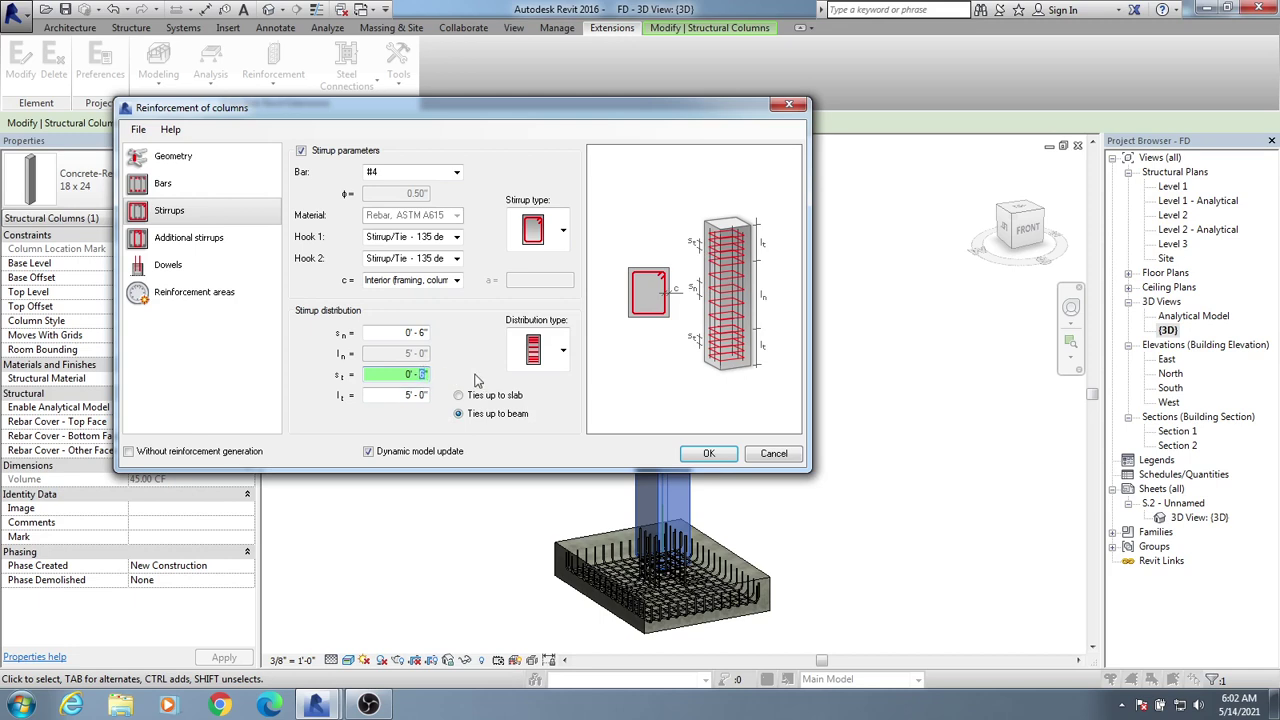
left_click(418, 396)
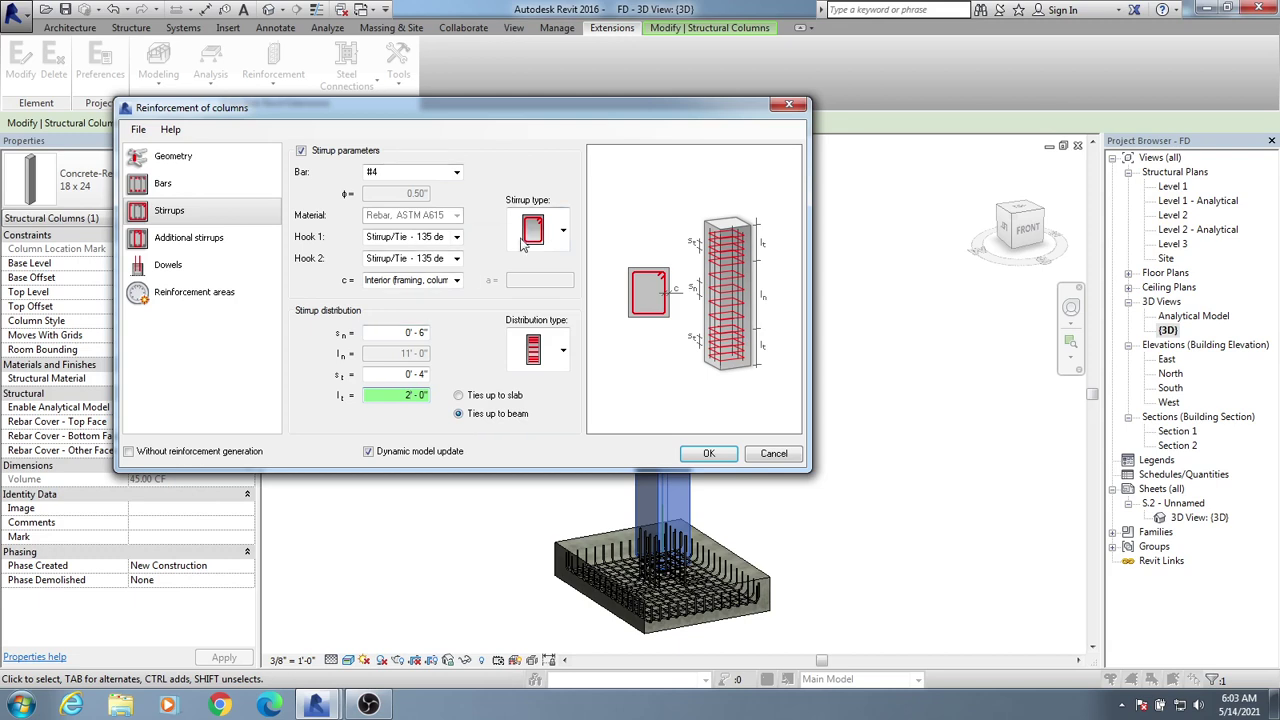
- Add an additional closed stirrup around inner bars 1 to 3 using the single-stirrup reinforcement template
left_click(189, 245)
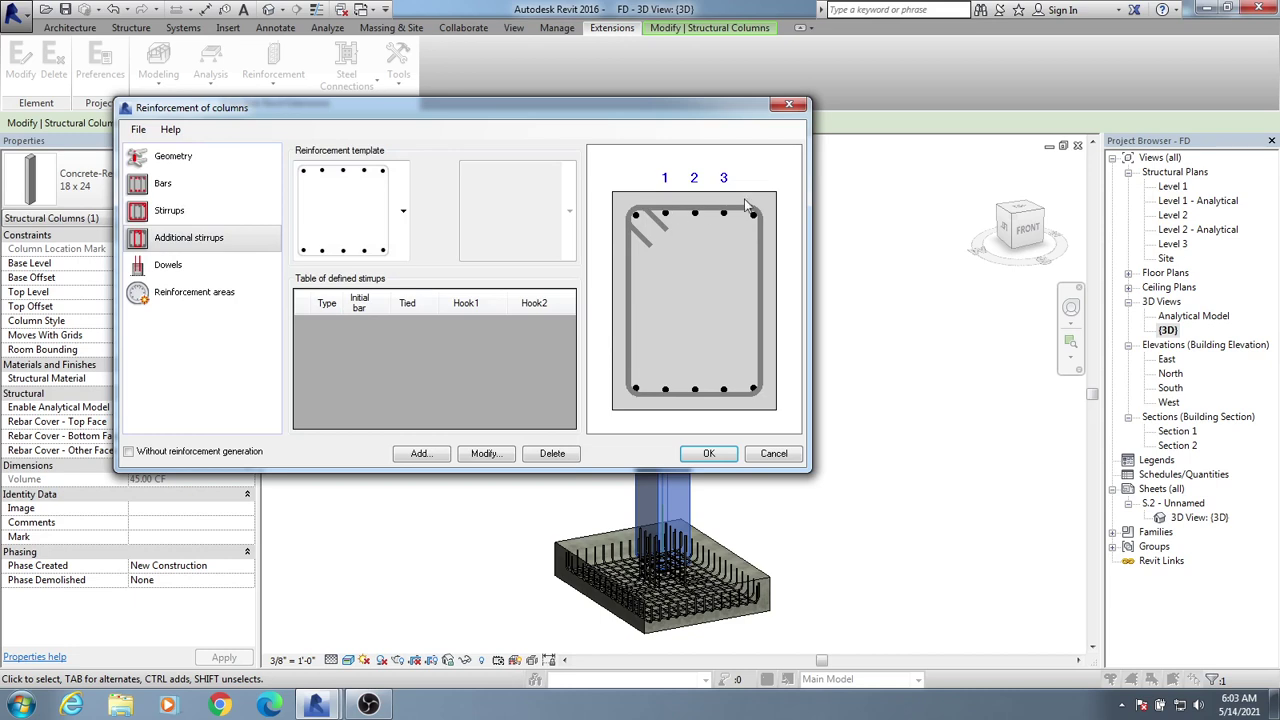
left_click(403, 210)
scroll(340, 420, "down", 3)
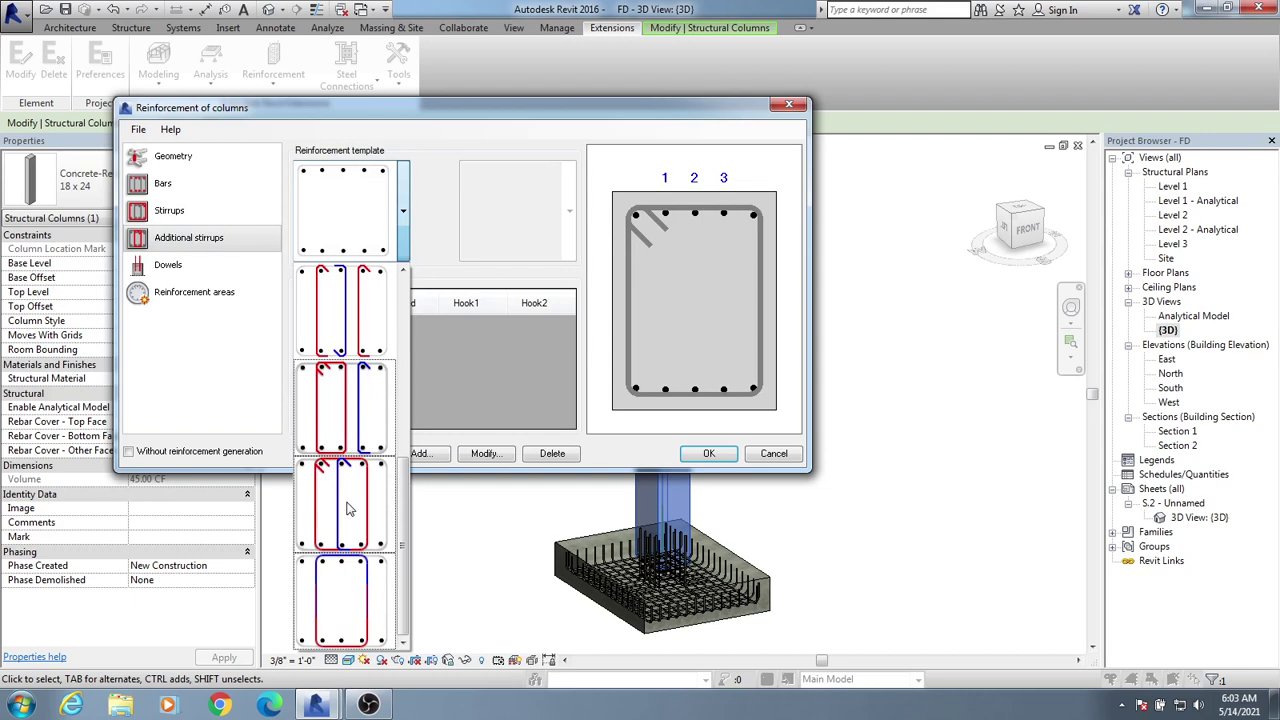
scroll(348, 508, "up", 3)
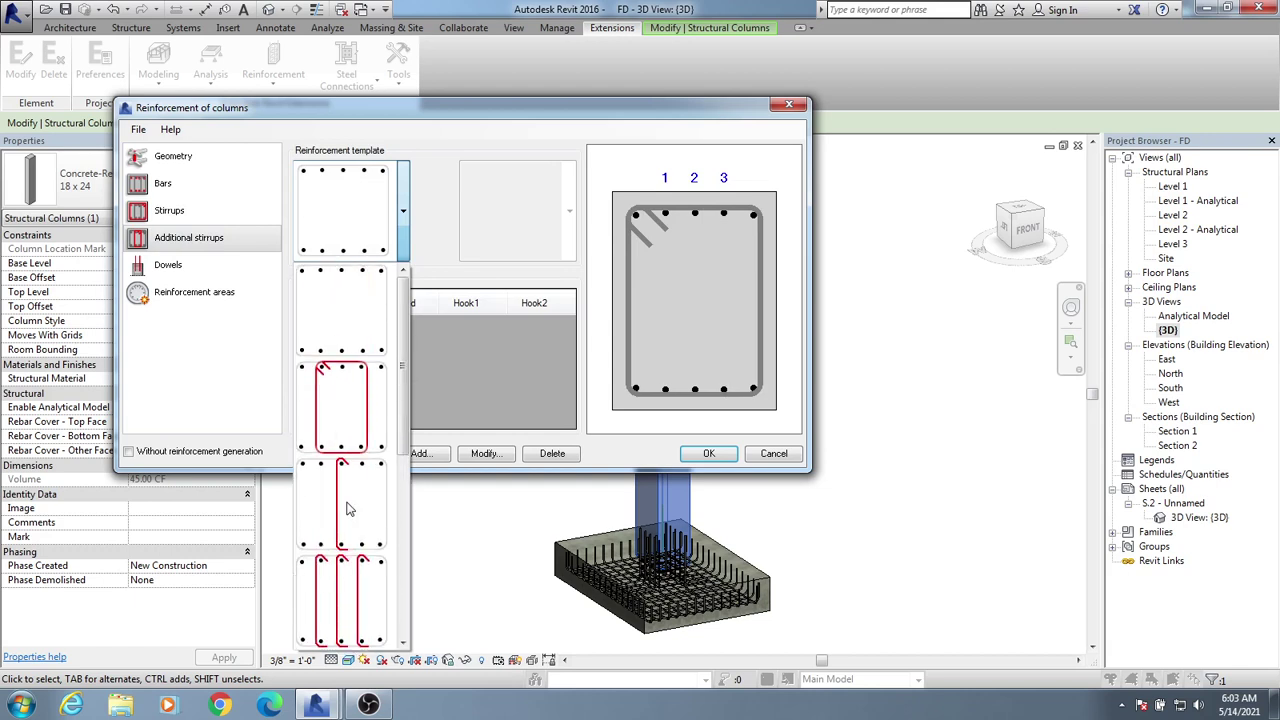
left_click(355, 420)
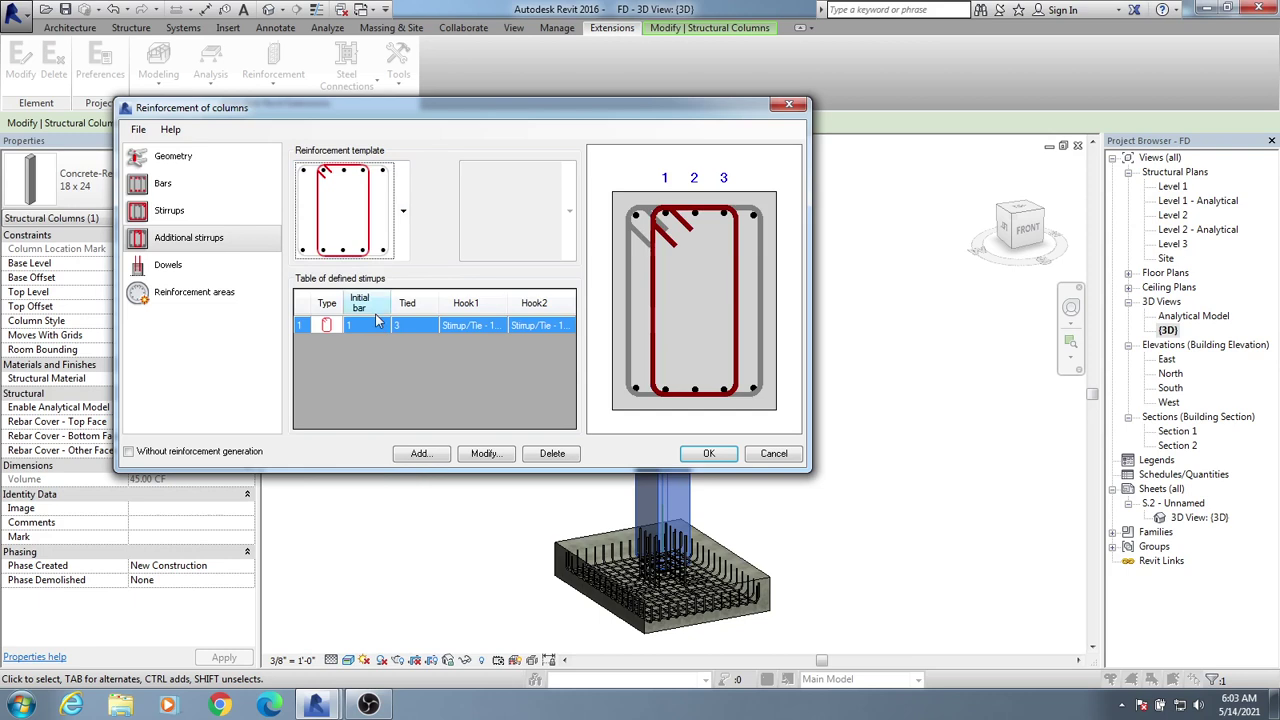
- Change the additional stirrup template to the closed stirrup around bars 1 to 3 combined with a single tie at bar 2
left_click(401, 212)
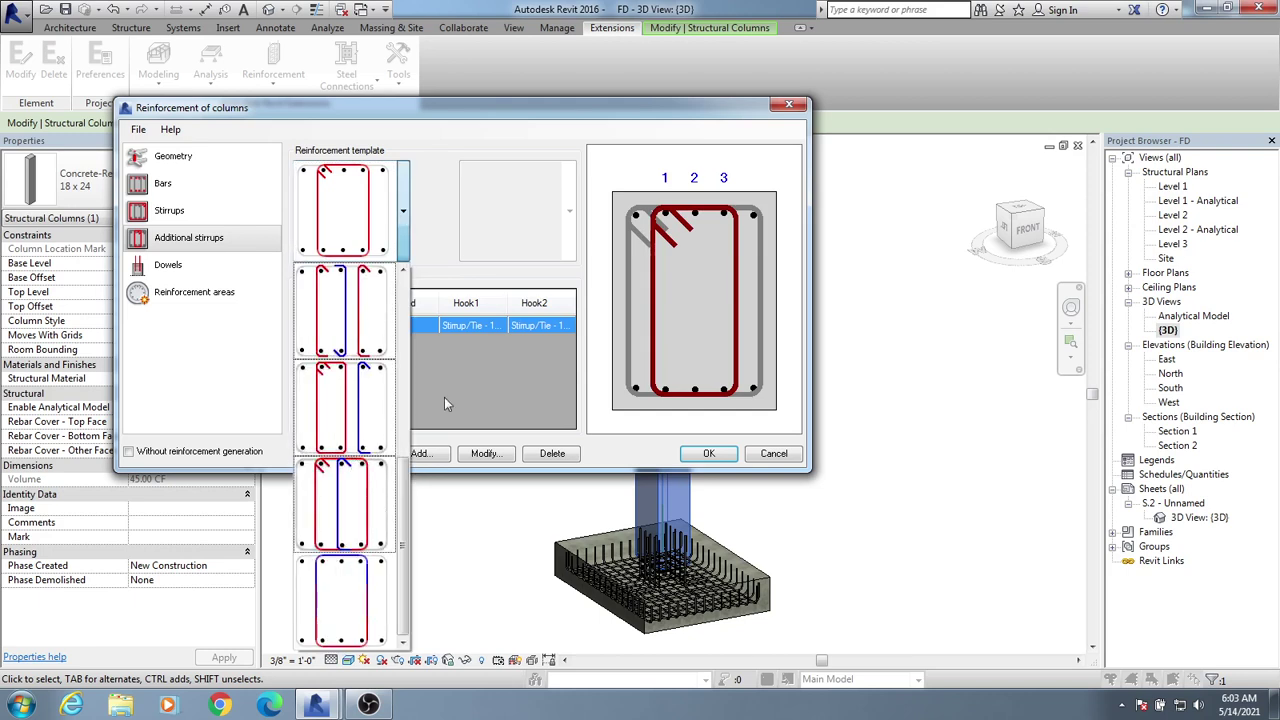
left_click(638, 453)
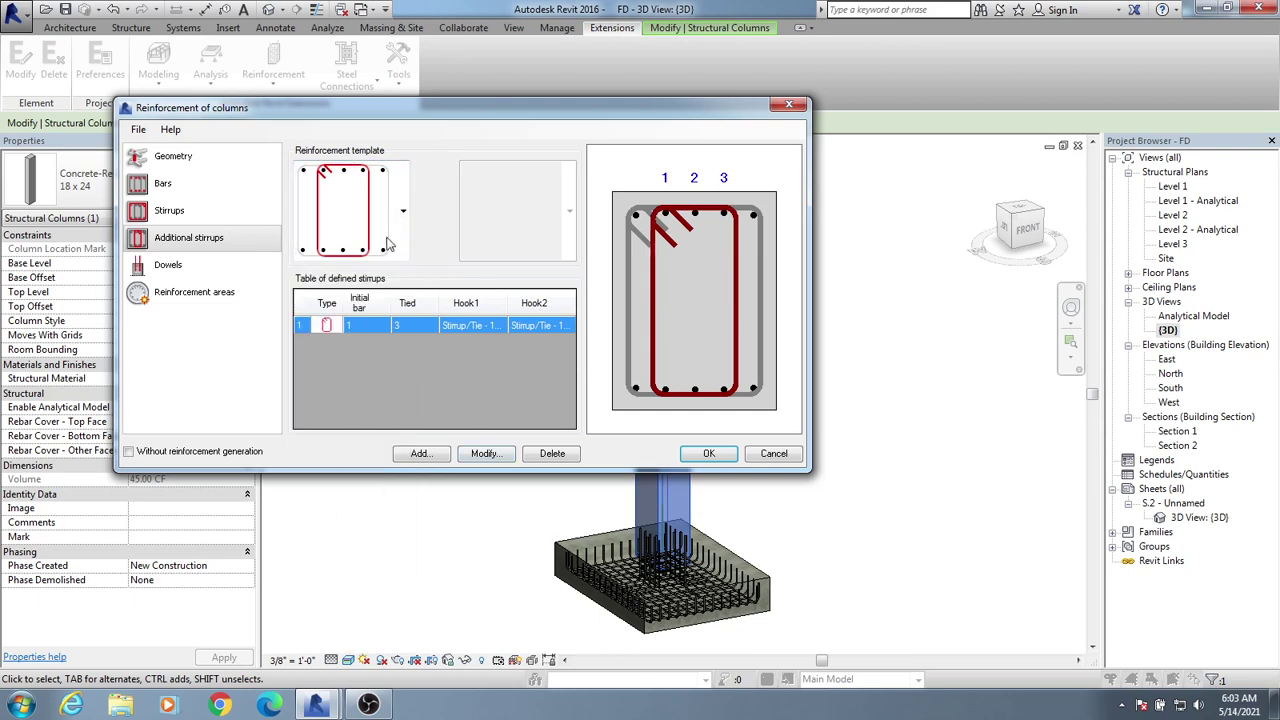
left_click(405, 210)
scroll(356, 457, "down", 2)
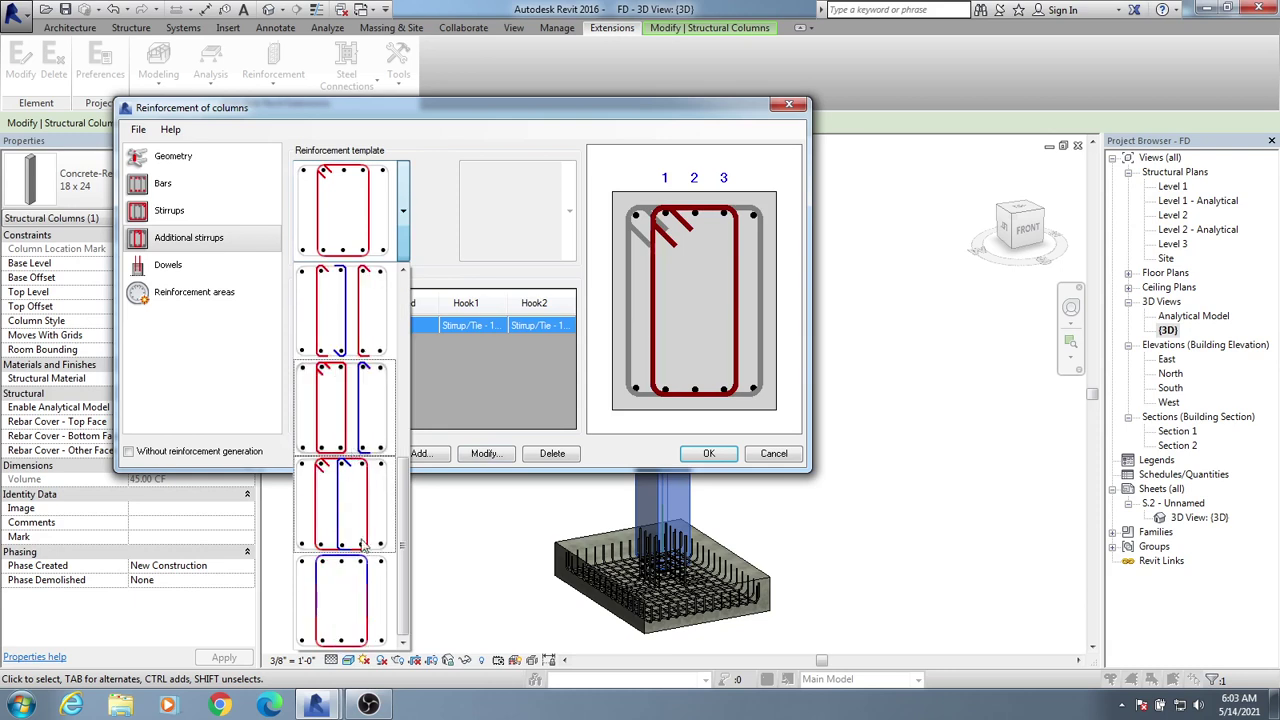
left_click(349, 501)
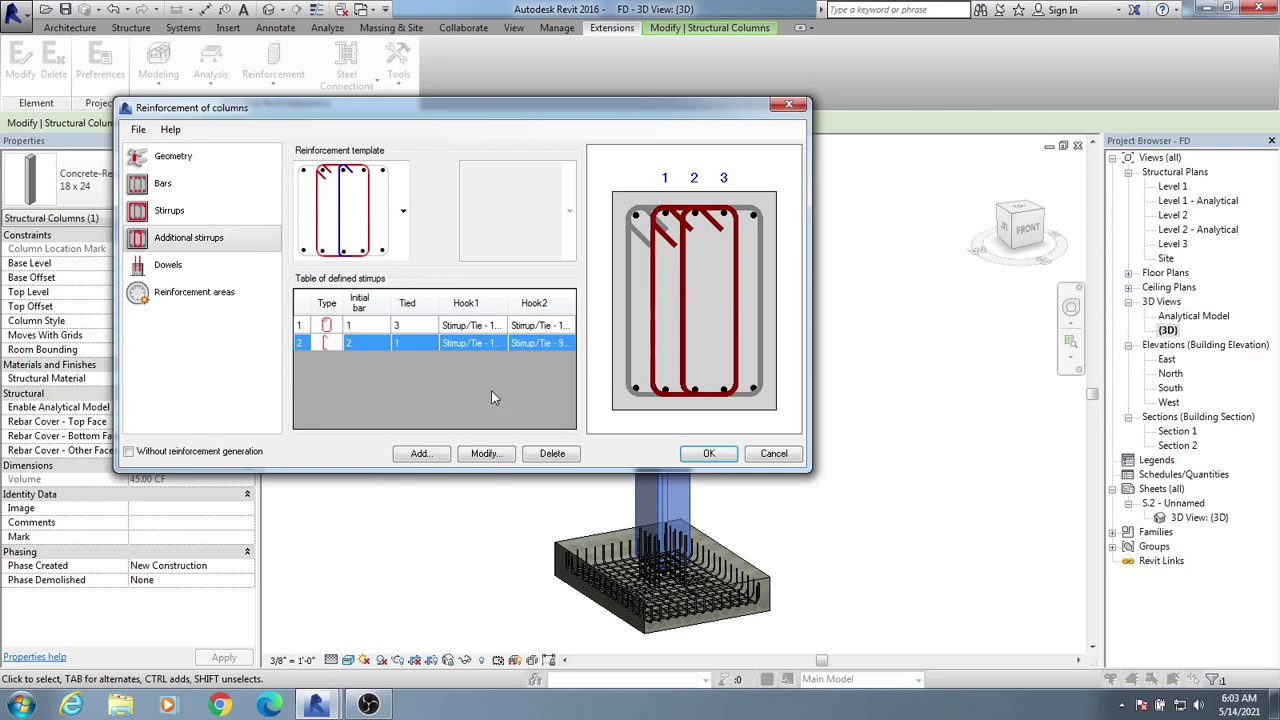
- Turn off the column's dowels, and generate the reinforcement after reviewing the reinforcement areas table
left_click(175, 266)
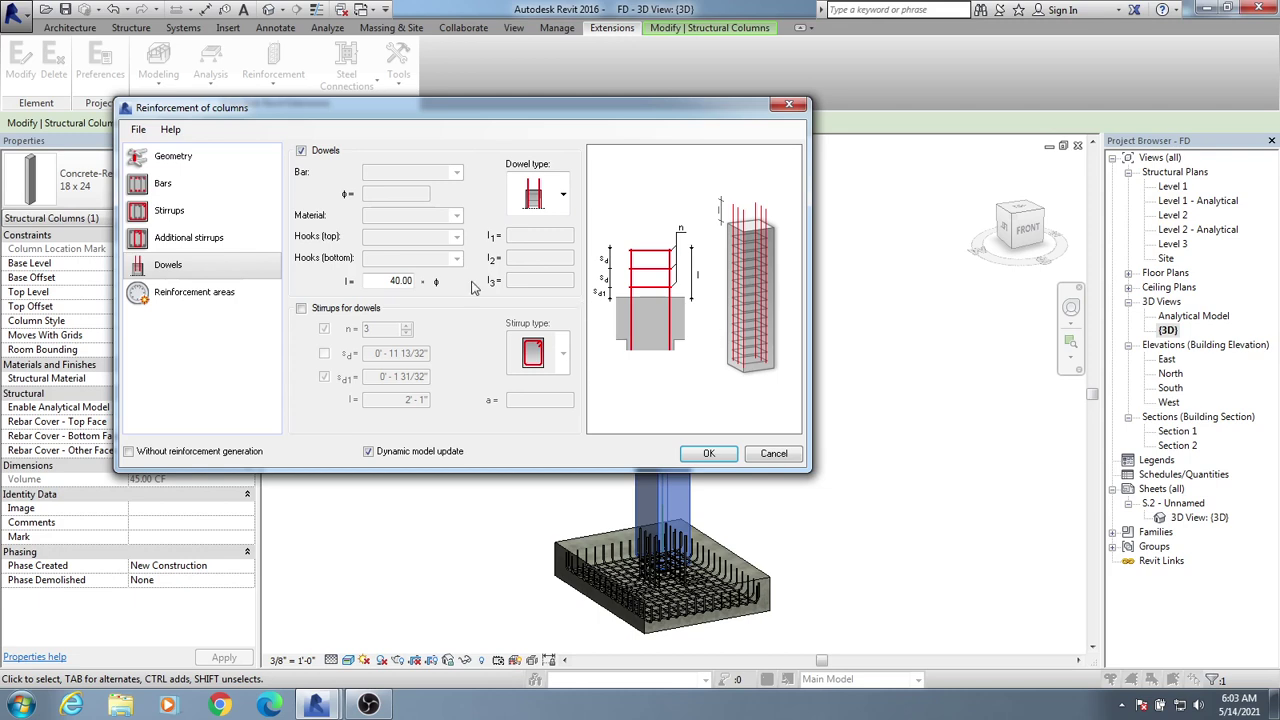
left_click(301, 151)
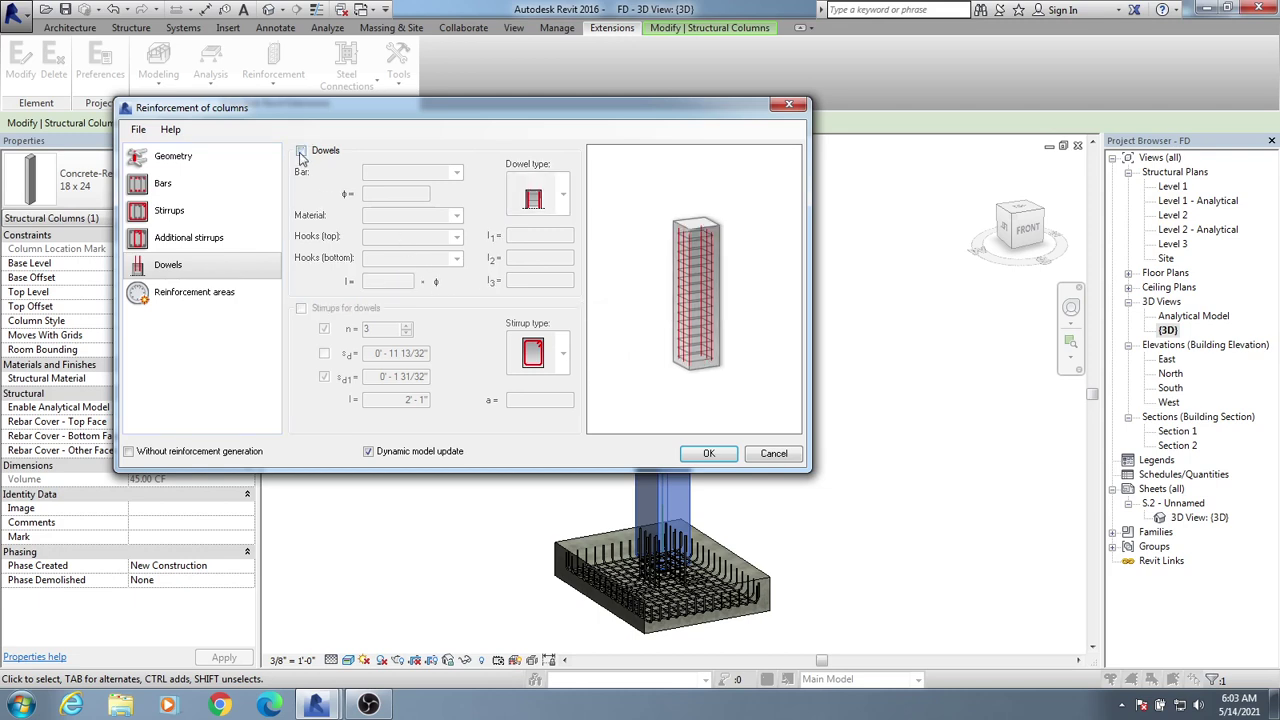
left_click(195, 292)
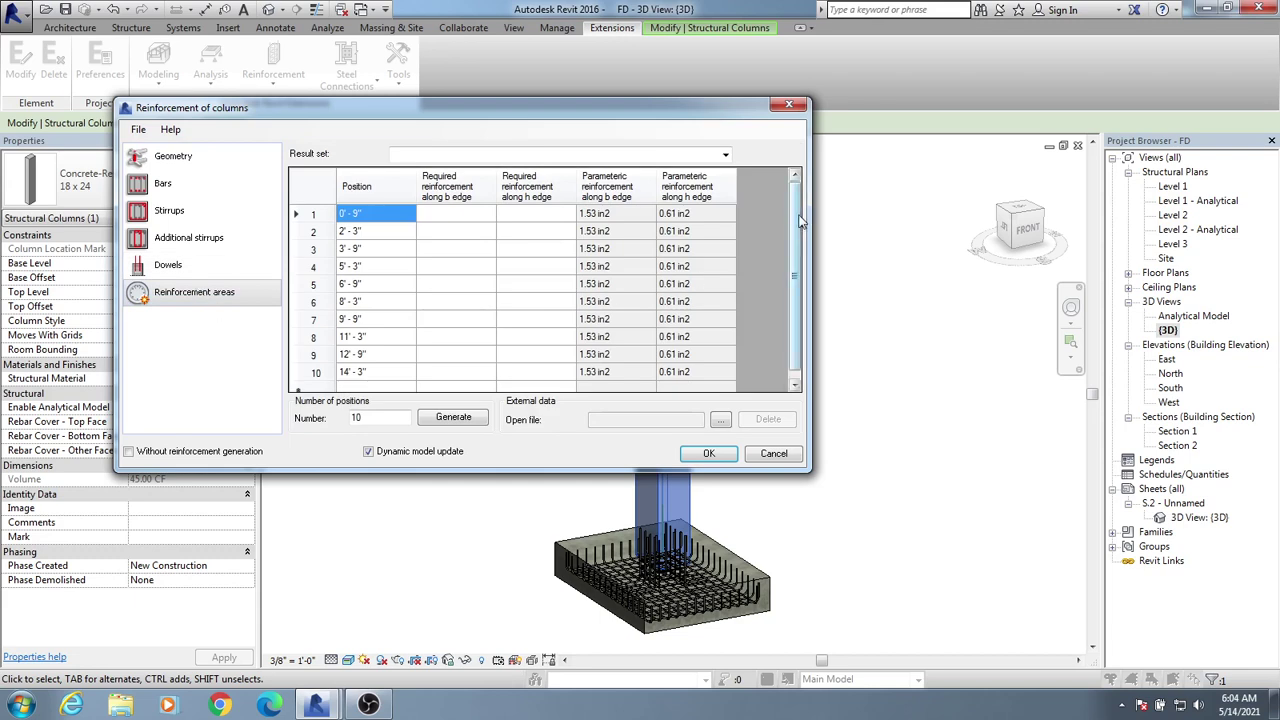
left_click_drag(800, 222, 800, 316)
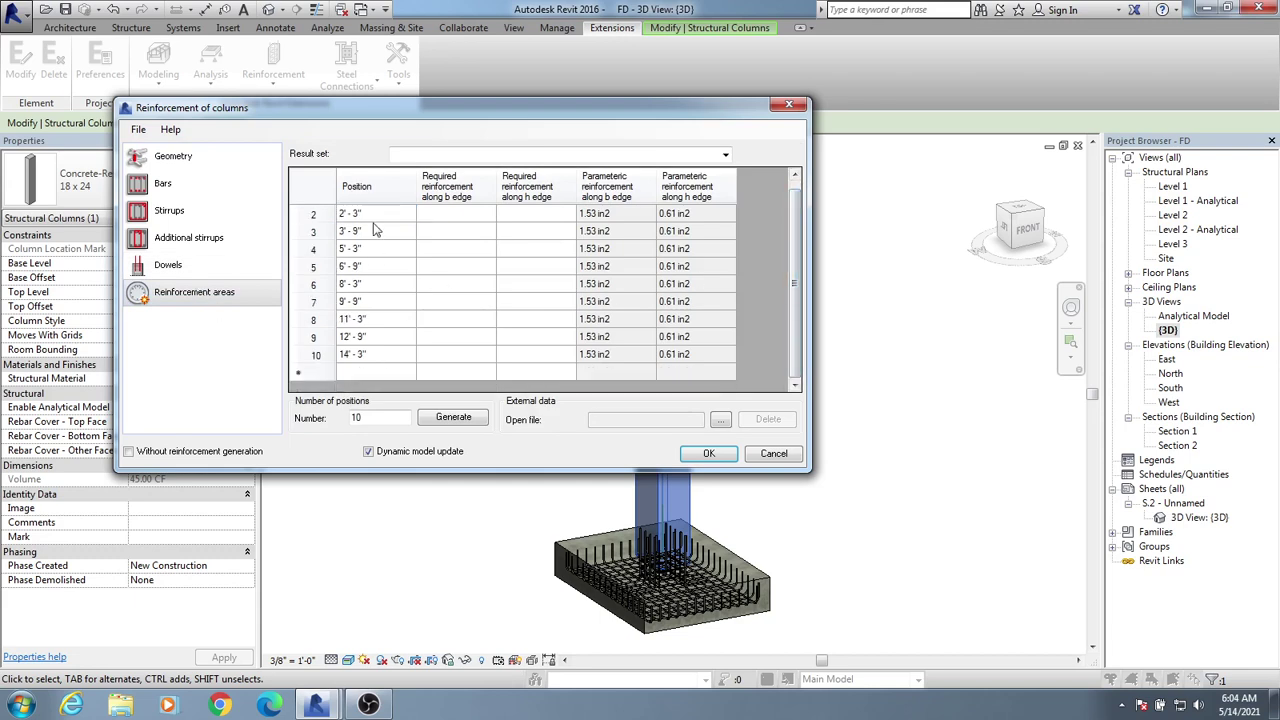
scroll(795, 277, "up", 1)
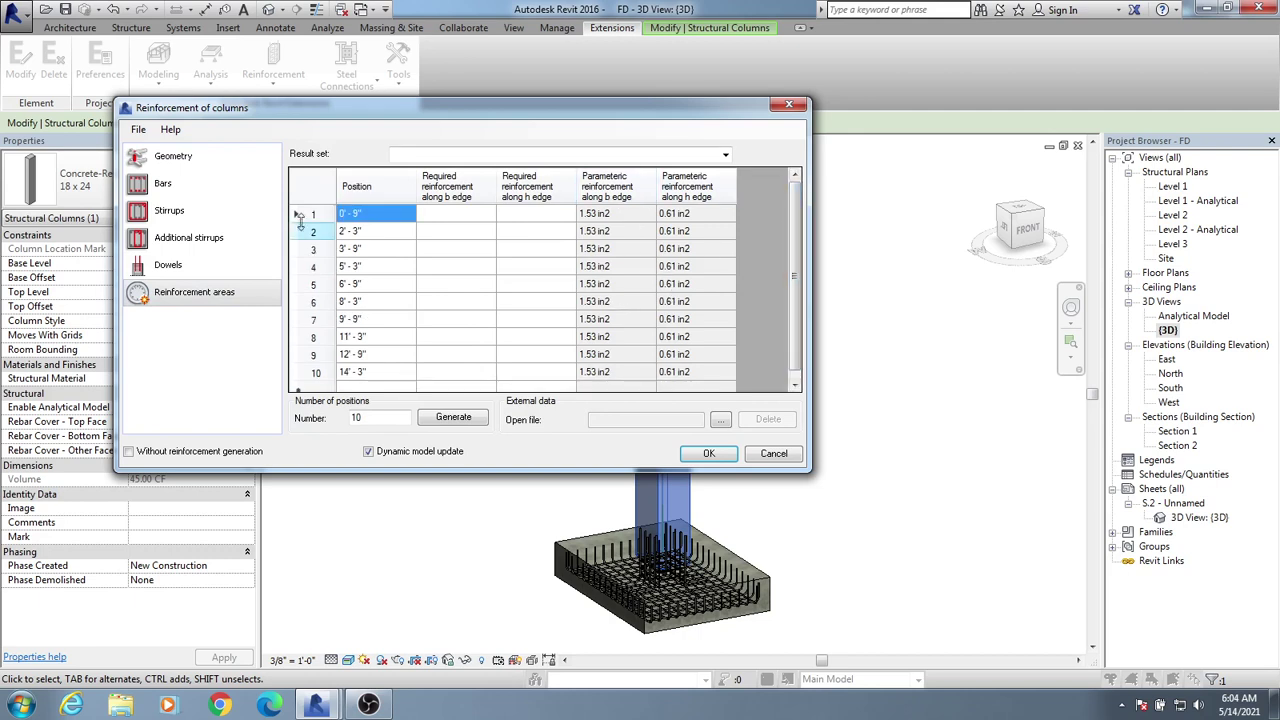
left_click(200, 265)
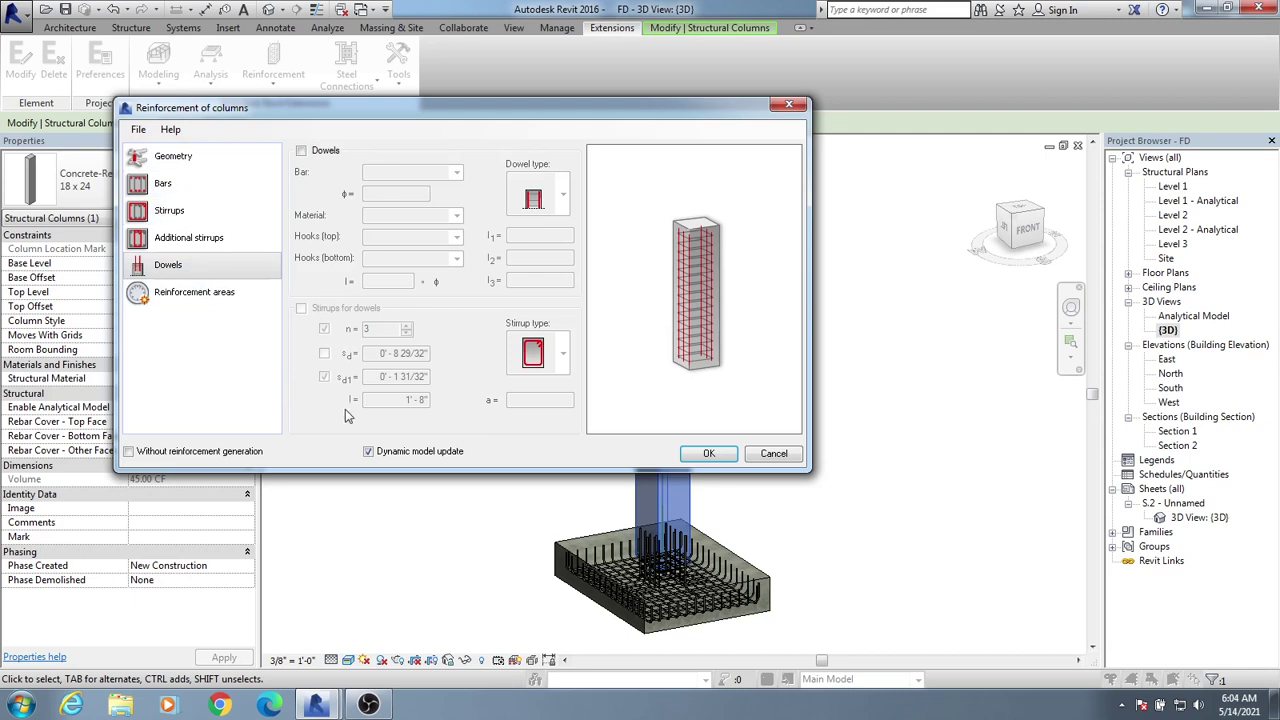
left_click(710, 454)
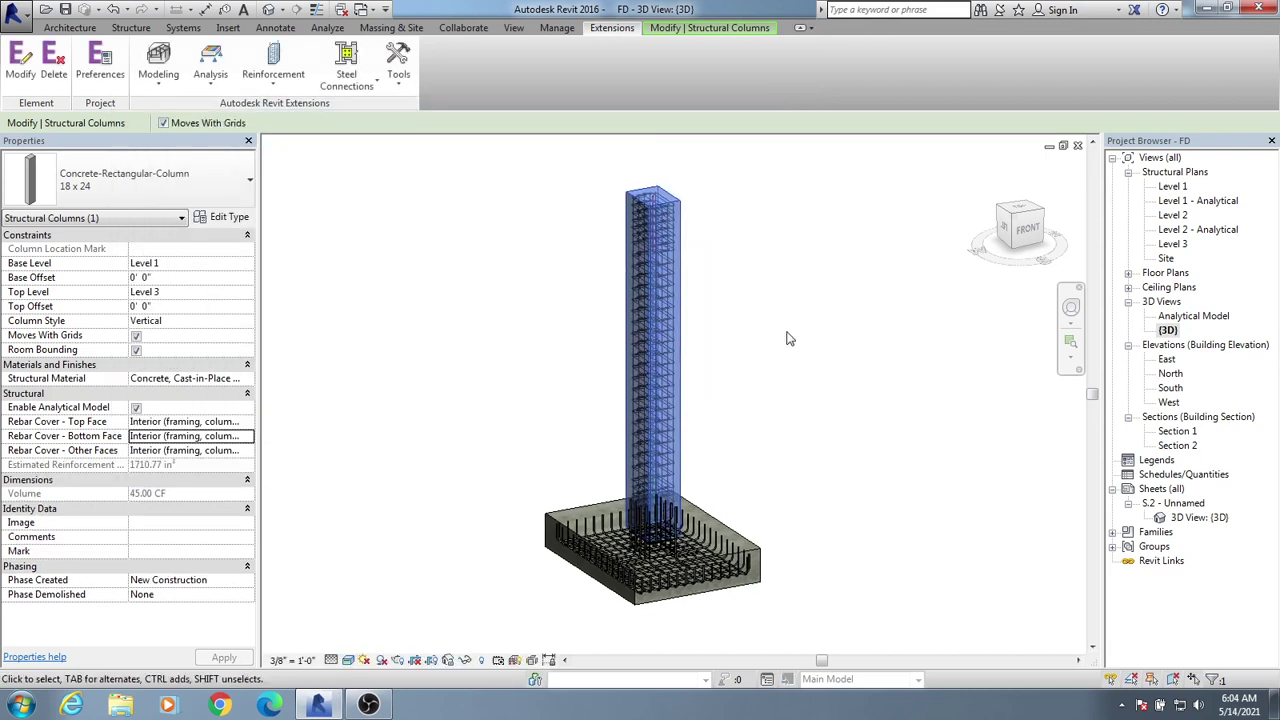
- Examine the generated bars and stirrups near the column base from several angles, and deselect the column
scroll(660, 522, "up", 3)
scroll(660, 522, "up", 2)
middle_click_drag(795, 525, 815, 459)
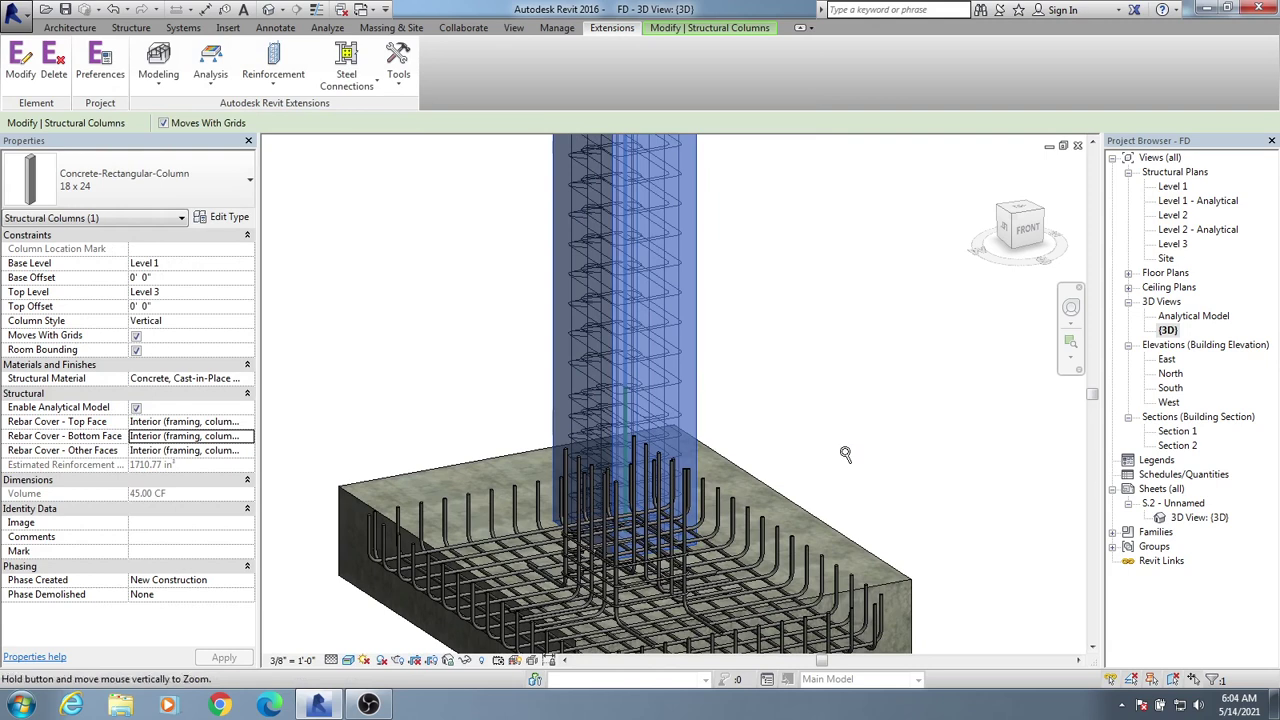
middle_click_drag(790, 455, 628, 470, "shift")
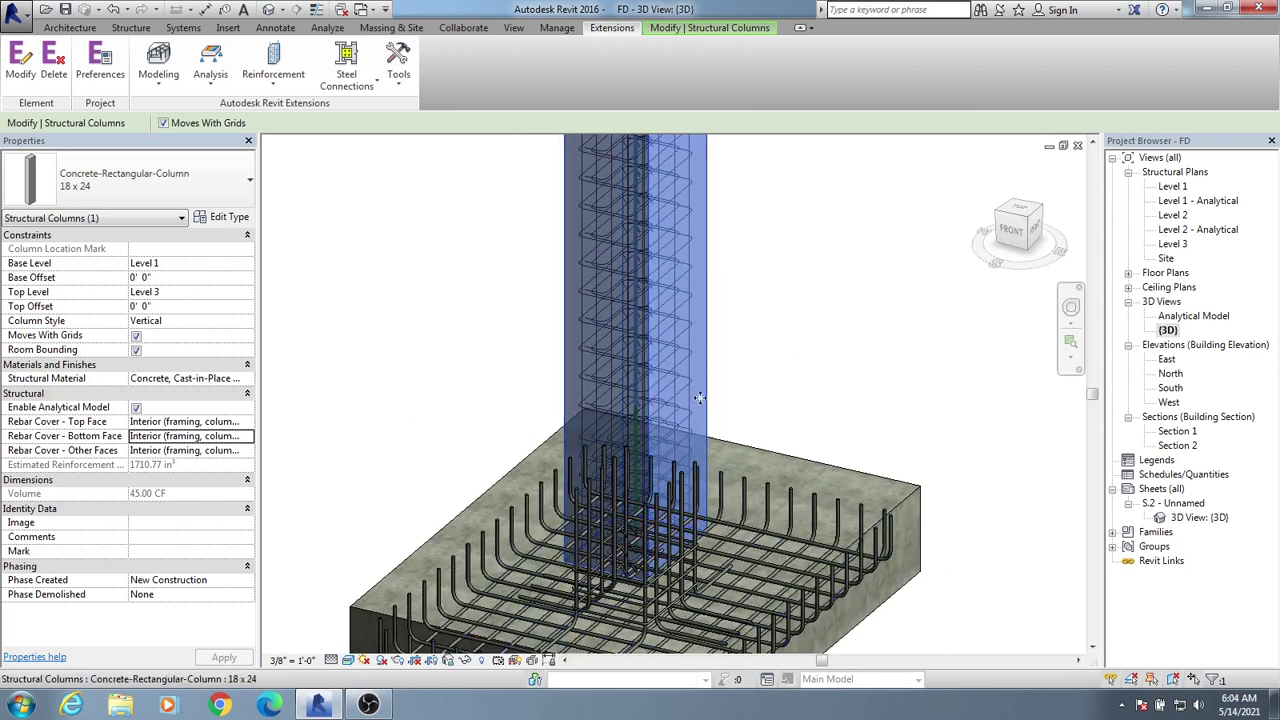
middle_click_drag(910, 482, 686, 309)
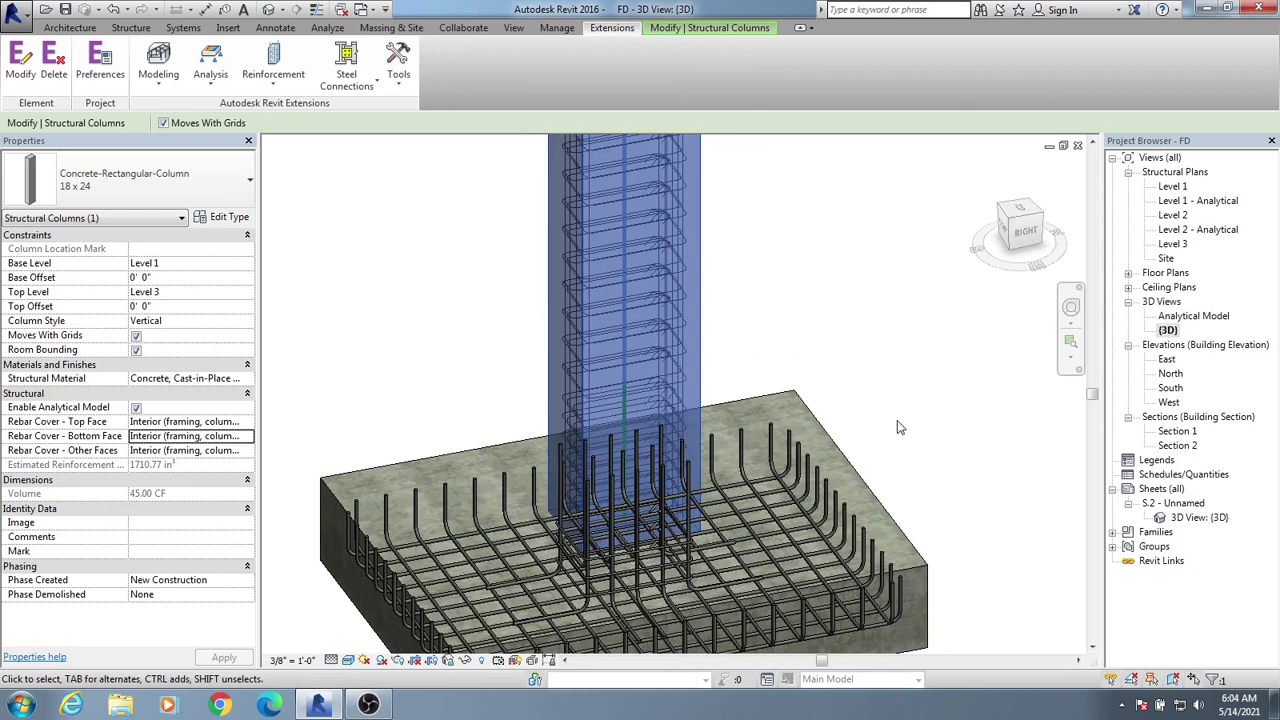
middle_click_drag(898, 428, 1030, 440, "shift")
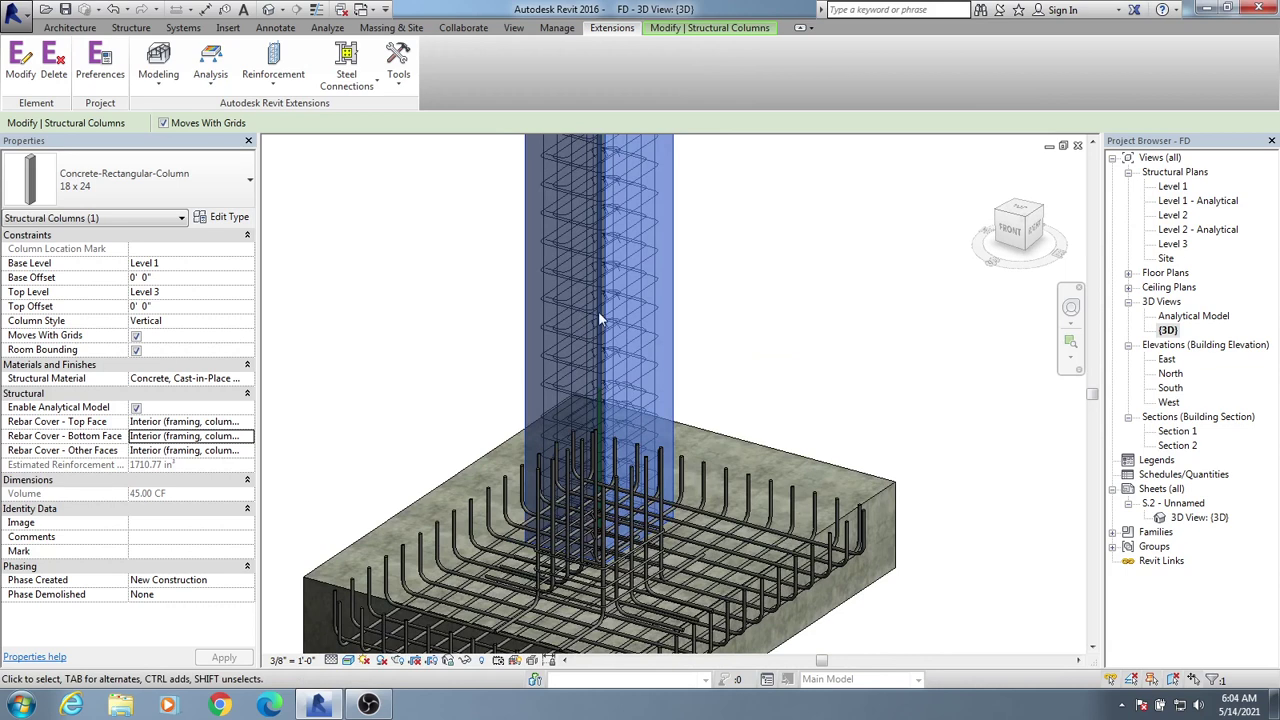
key("Escape")
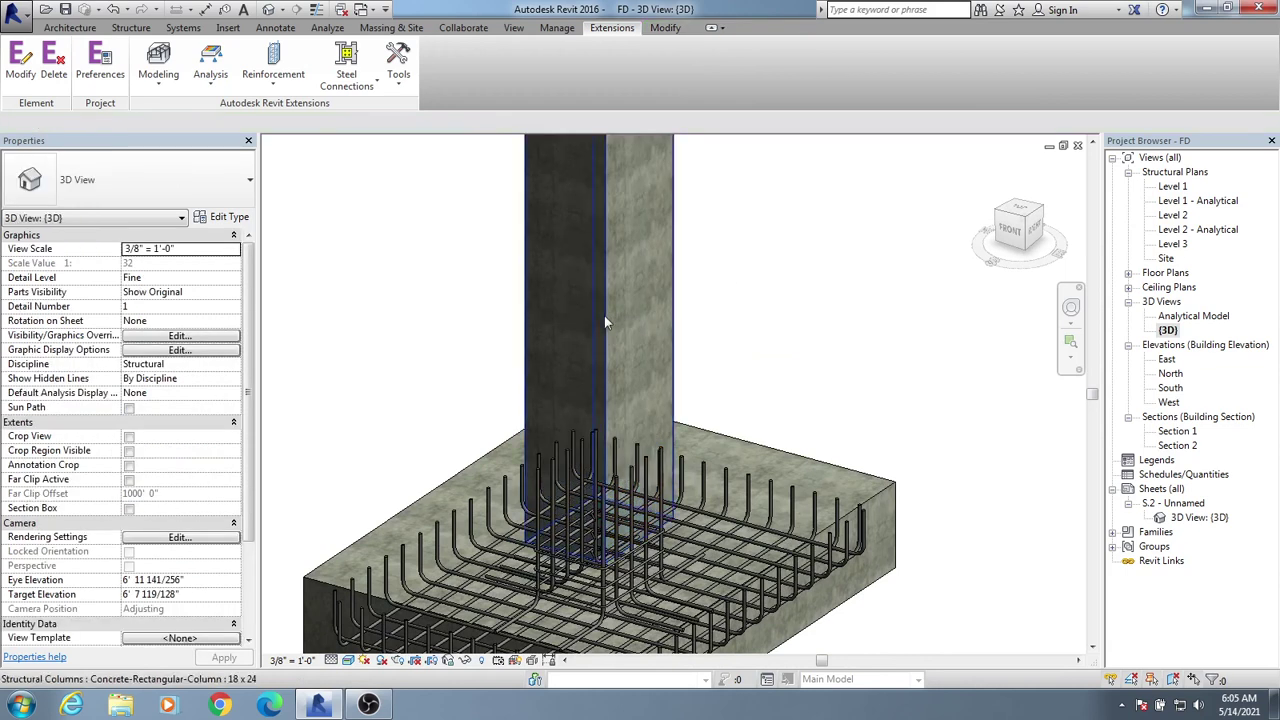
- Reselect the column above the footing and reopen its Reinforcement of columns extension
left_click(602, 314)
scroll(623, 315, "down", 1)
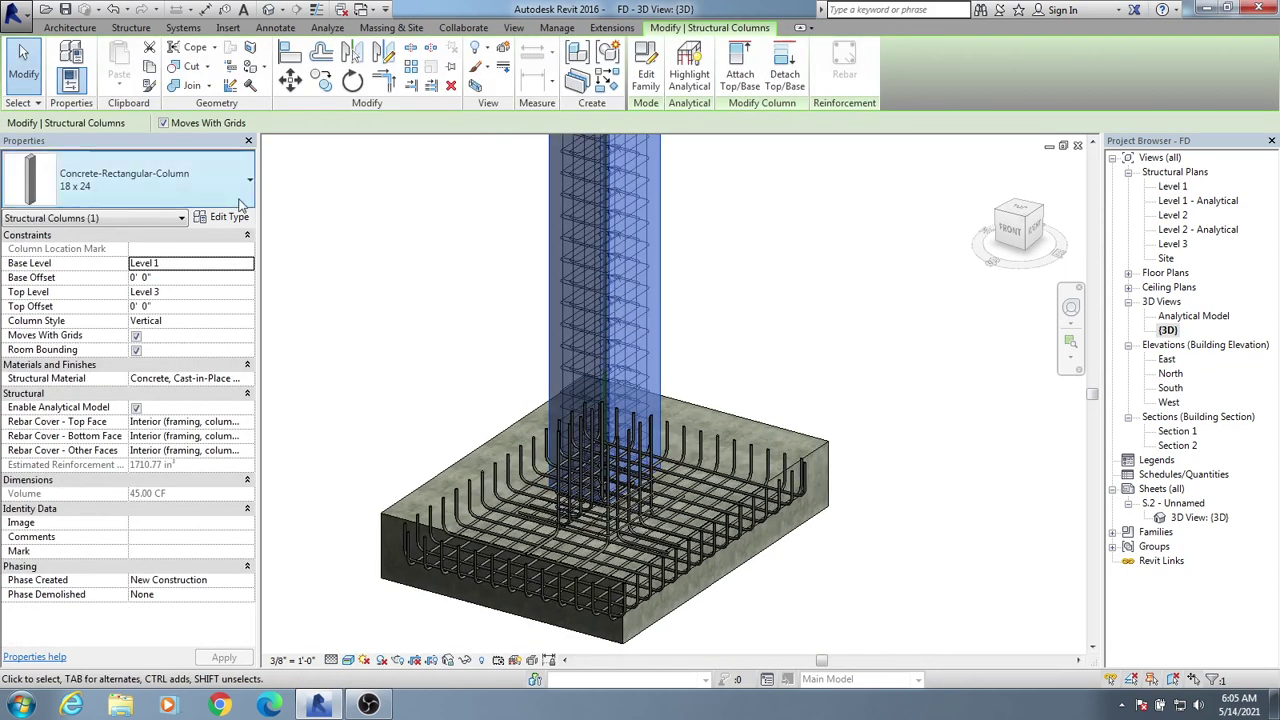
left_click(609, 28)
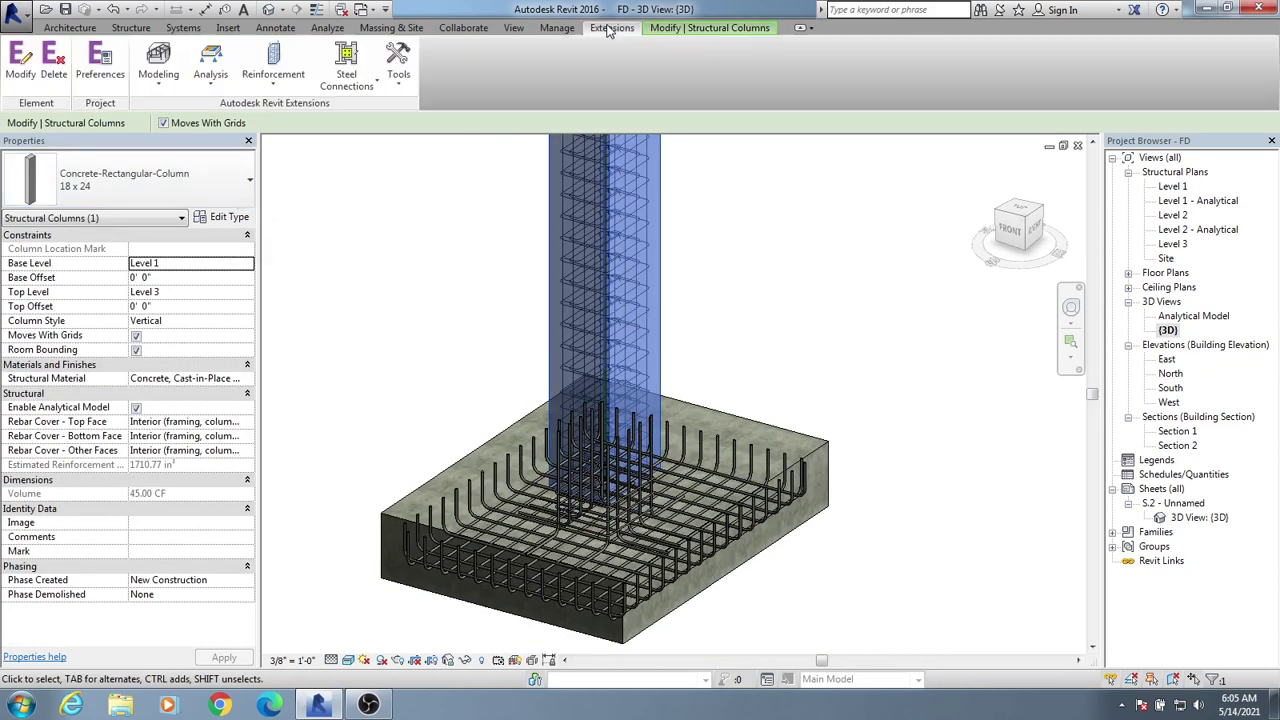
left_click(280, 88)
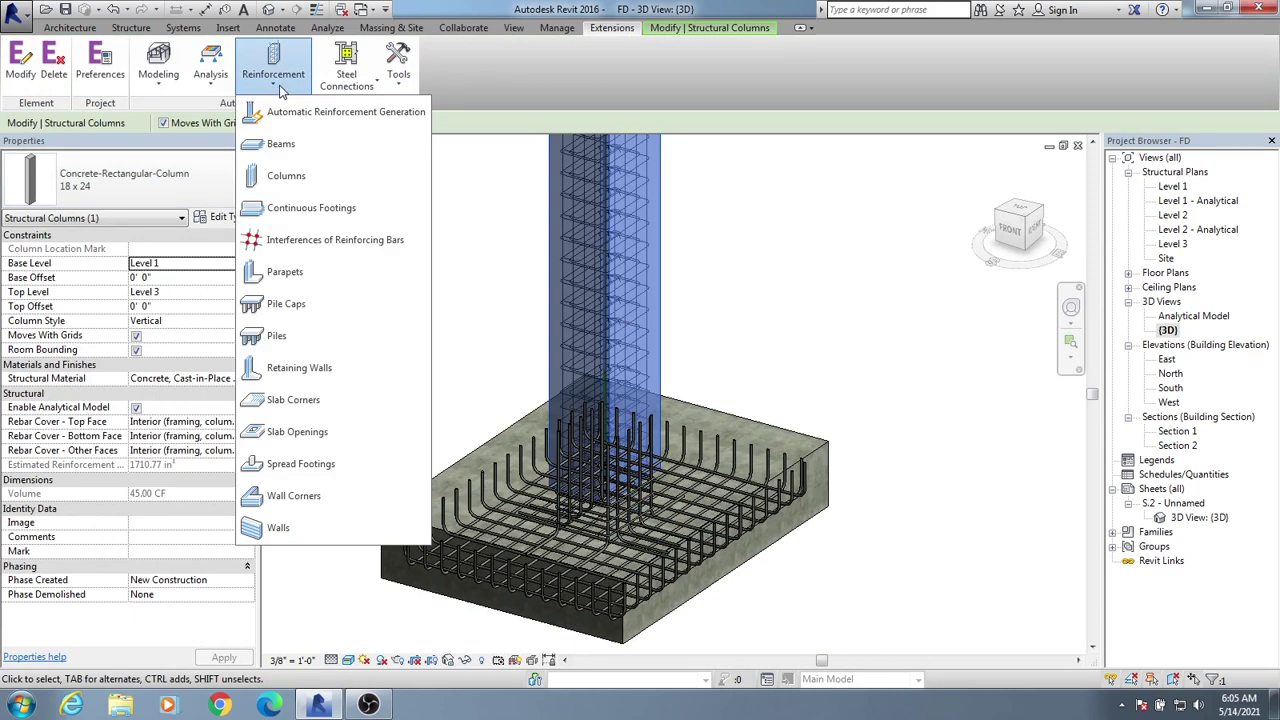
left_click(300, 174)
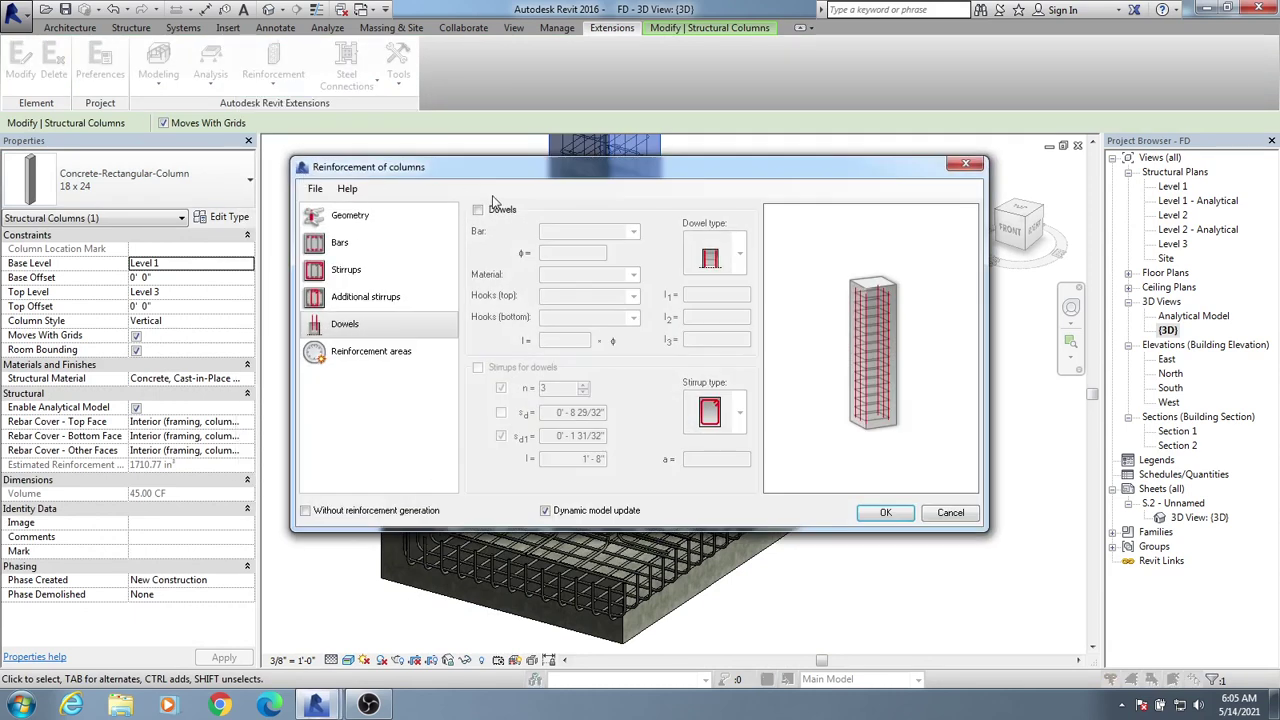
- Set the column's number of longitudinal bars to nb 2 and nh 5, and generate the reinforcement
left_click(350, 297)
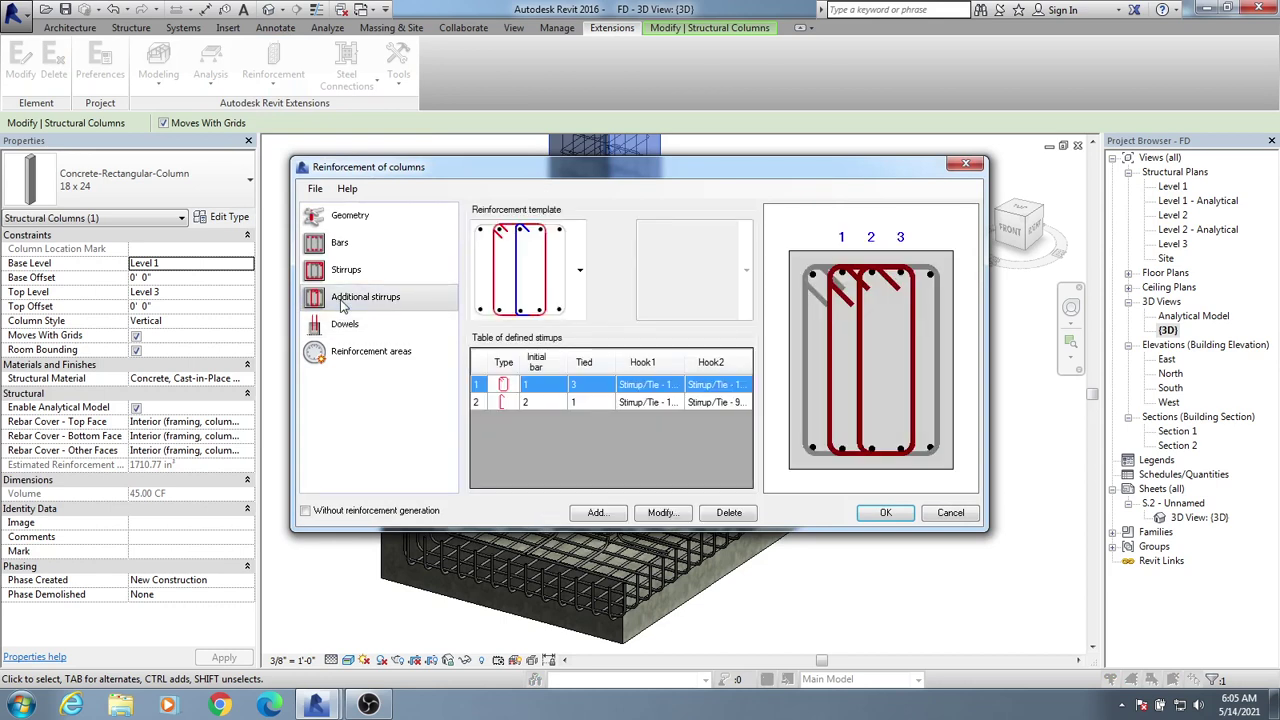
left_click(346, 276)
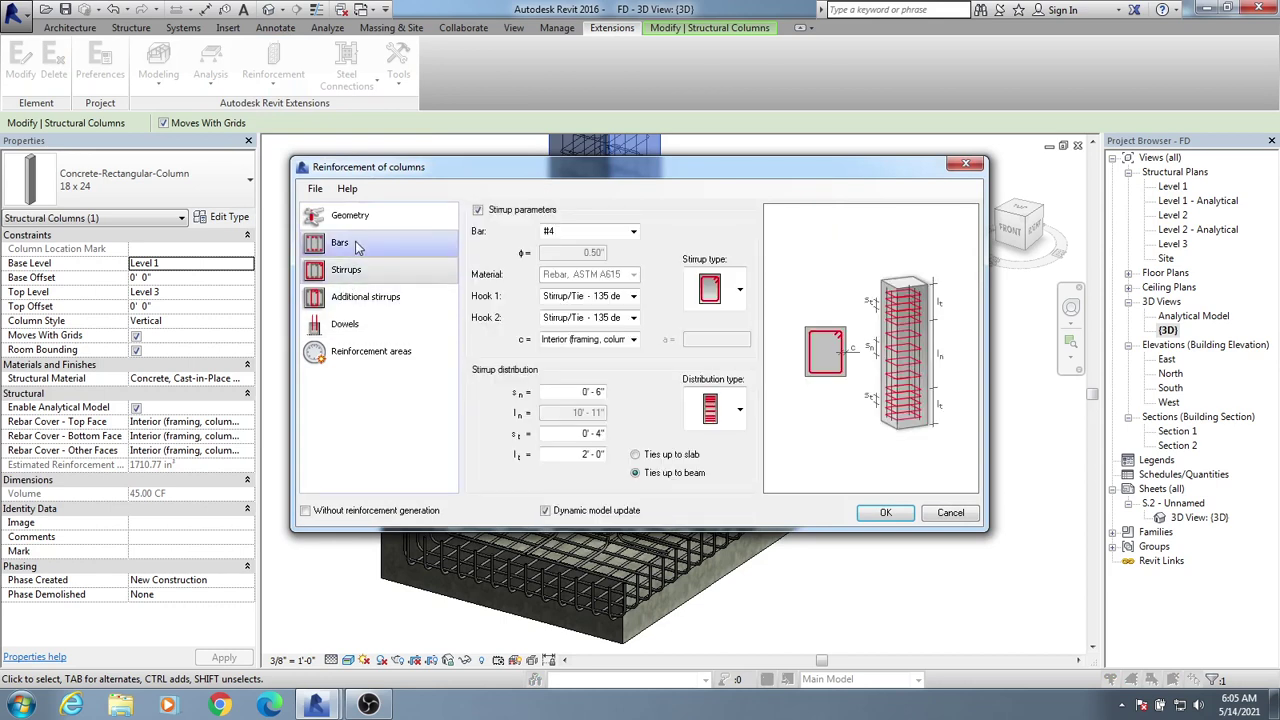
left_click(357, 246)
left_click_drag(488, 167, 428, 160)
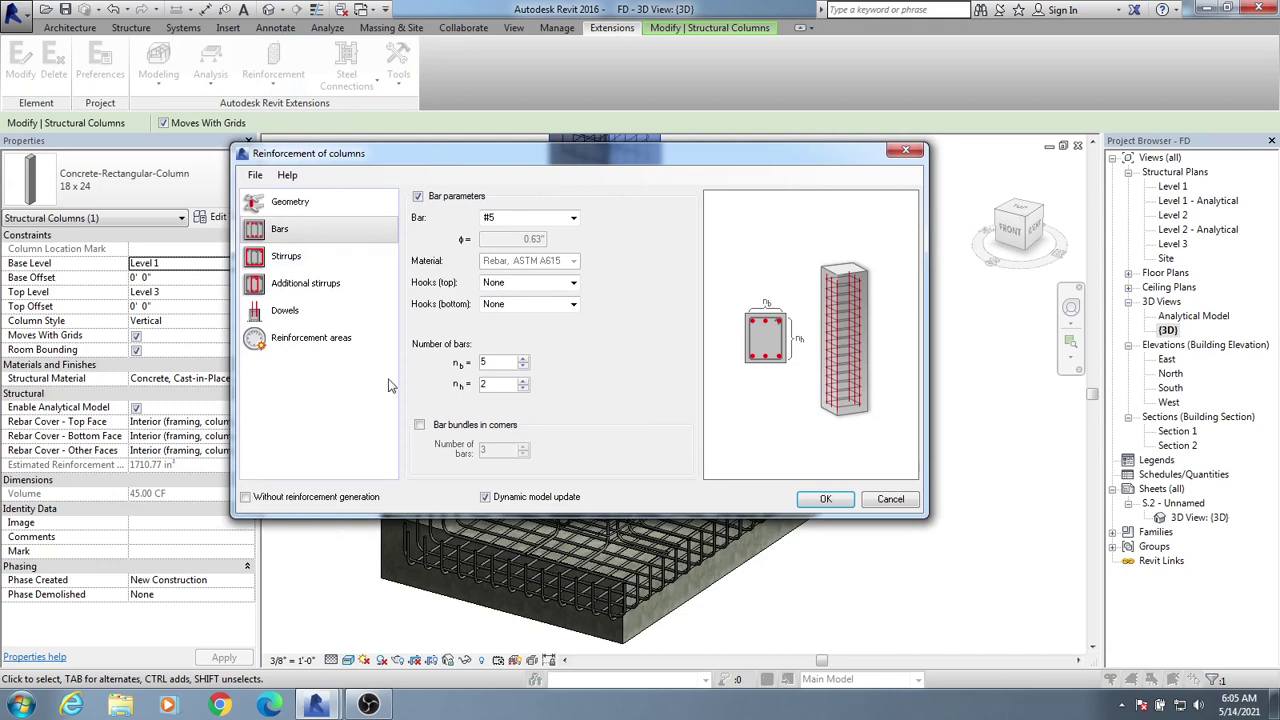
type("5")
key("Tab")
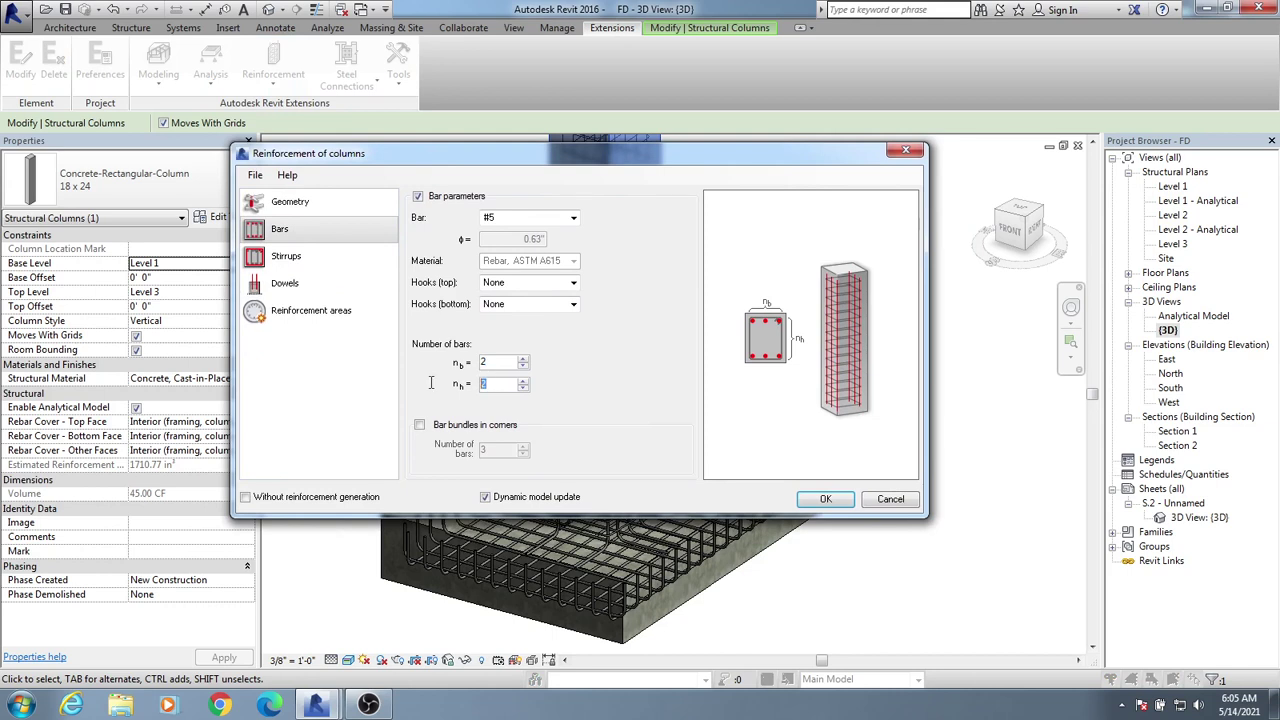
double_click(490, 361)
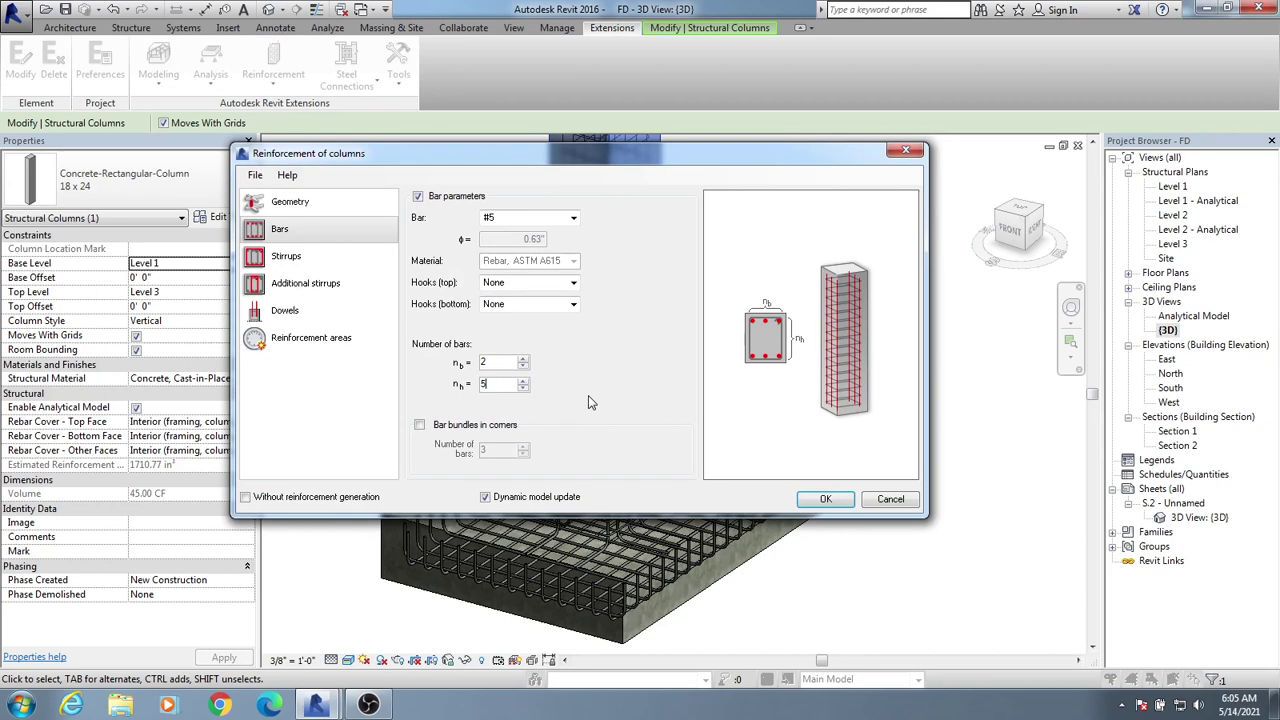
left_click(825, 498)
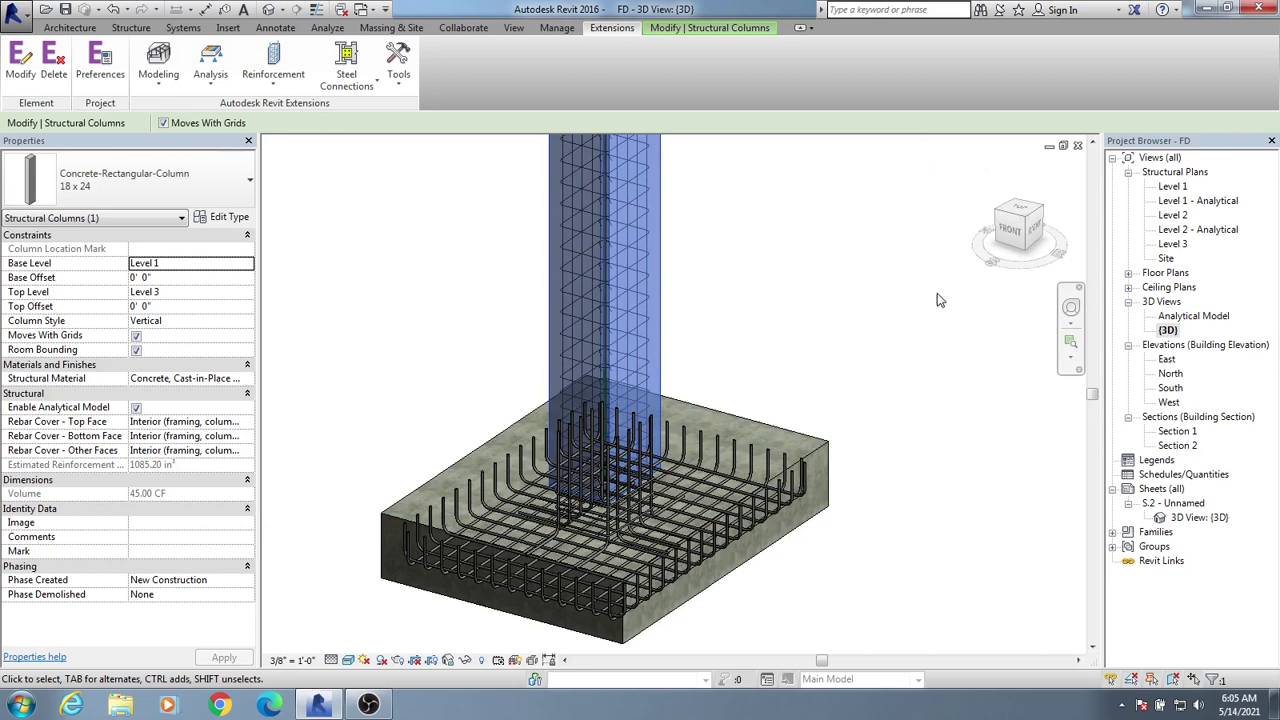
- Switch the 3D view's visual style to Wireframe and save the project
middle_click_drag(938, 300, 975, 452, "shift")
middle_click_drag(757, 367, 807, 397)
middle_click_drag(674, 345, 626, 335)
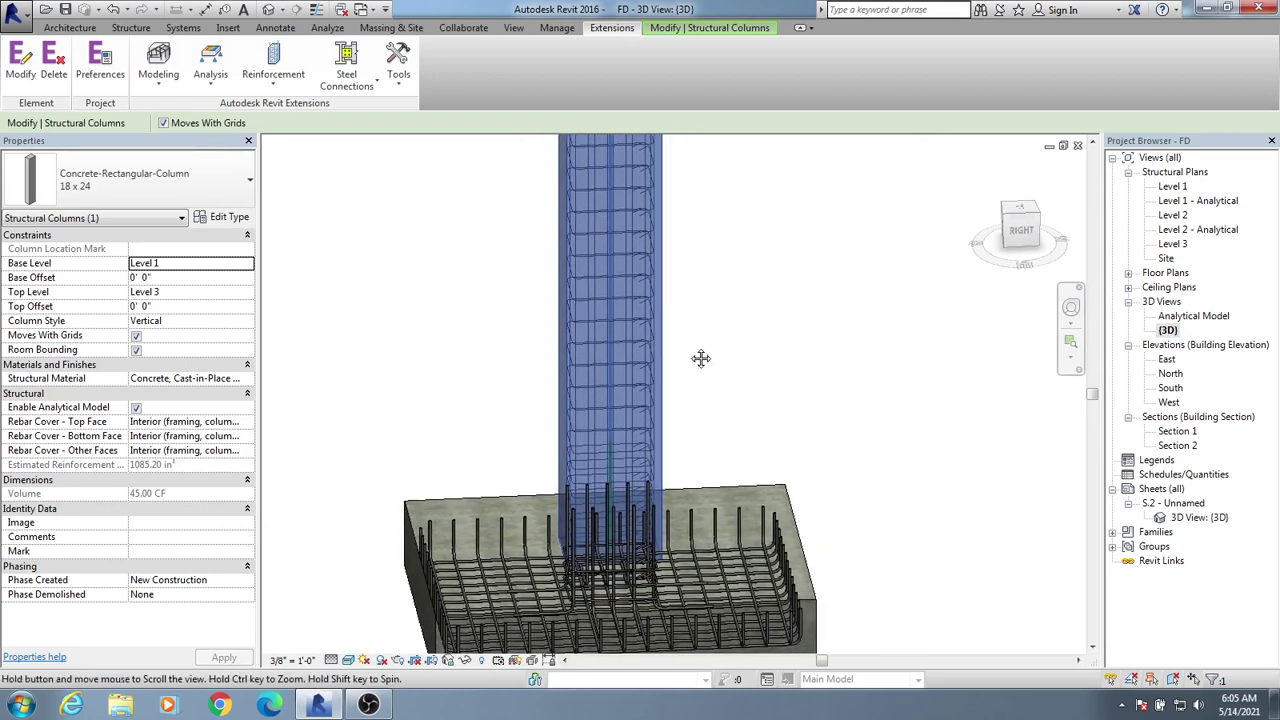
middle_click_drag(700, 357, 684, 313)
left_click(348, 660)
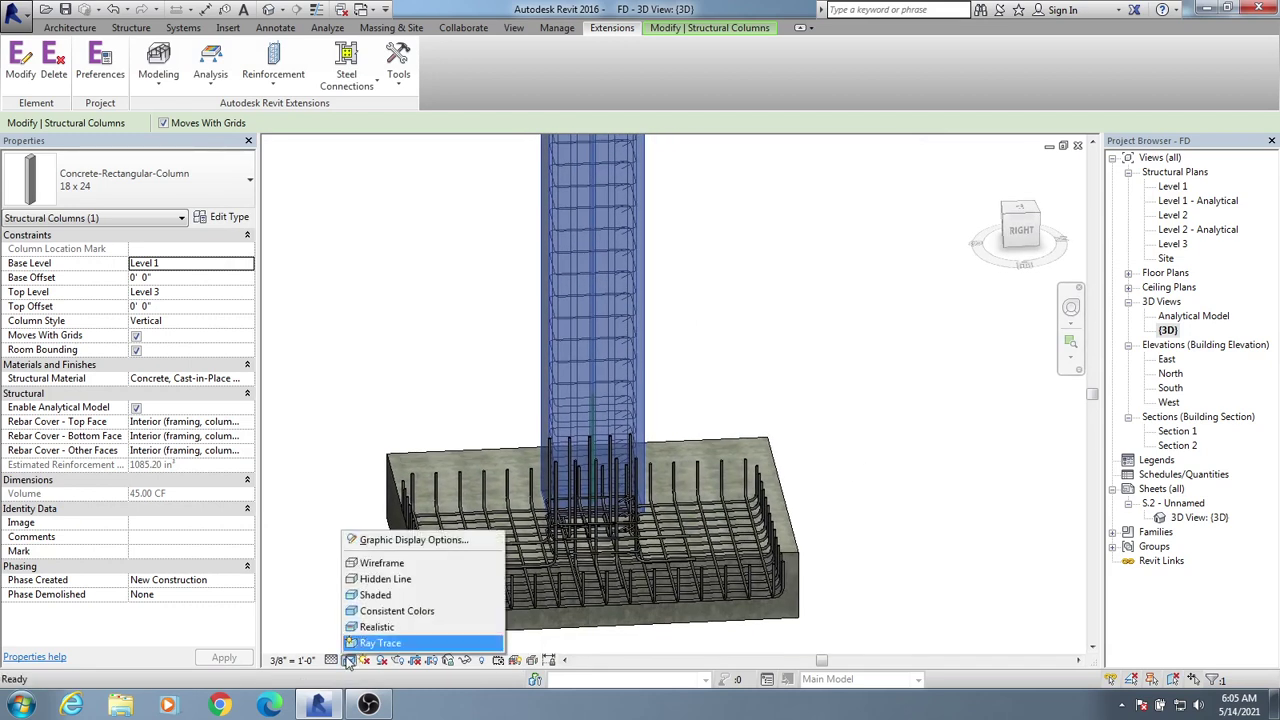
left_click(385, 560)
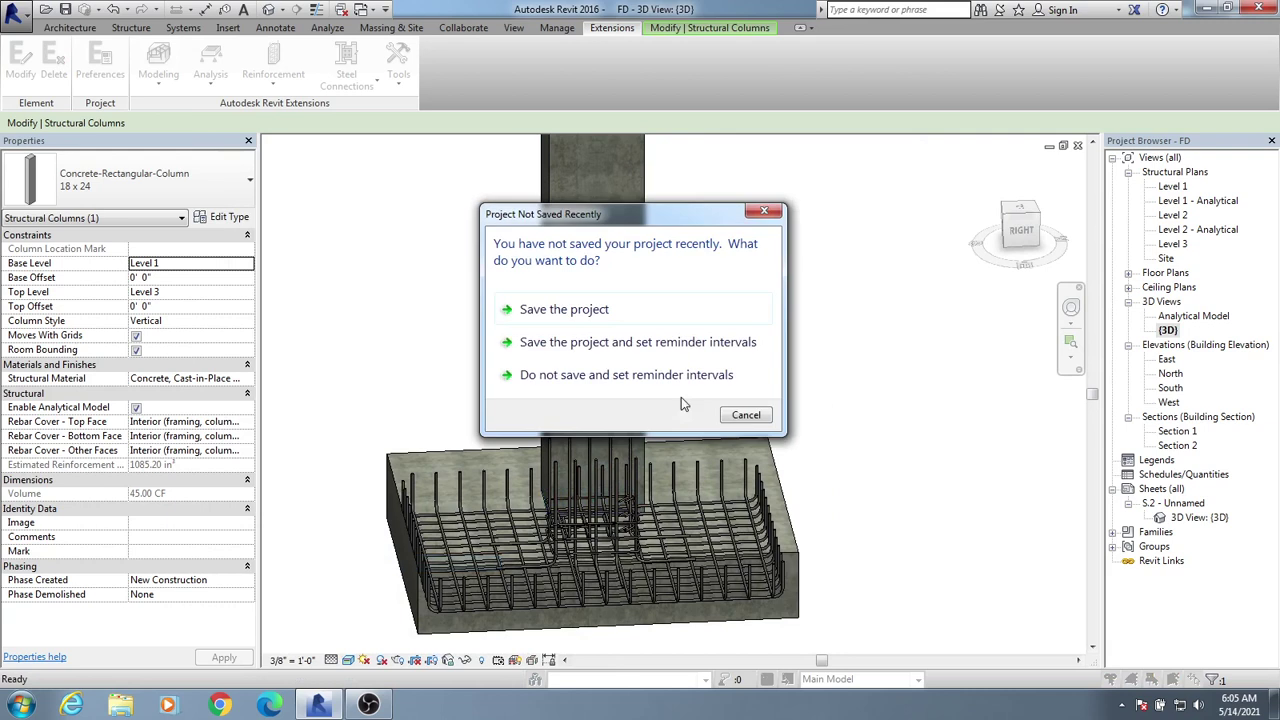
left_click(630, 312)
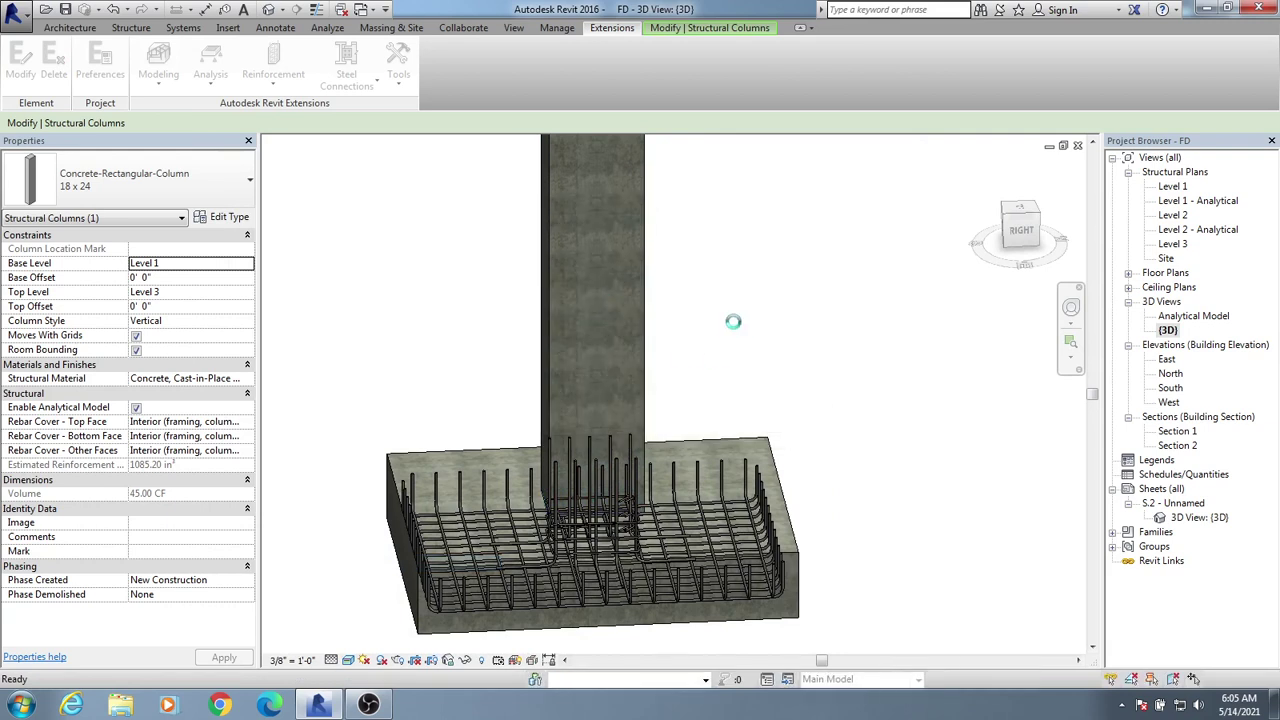
- Examine the column reinforcement in the wireframe 3D view, inspecting the middle stirrup set and one vertical #5 bar
middle_click_drag(755, 350, 911, 362, "shift")
middle_click_drag(799, 371, 856, 394, "shift")
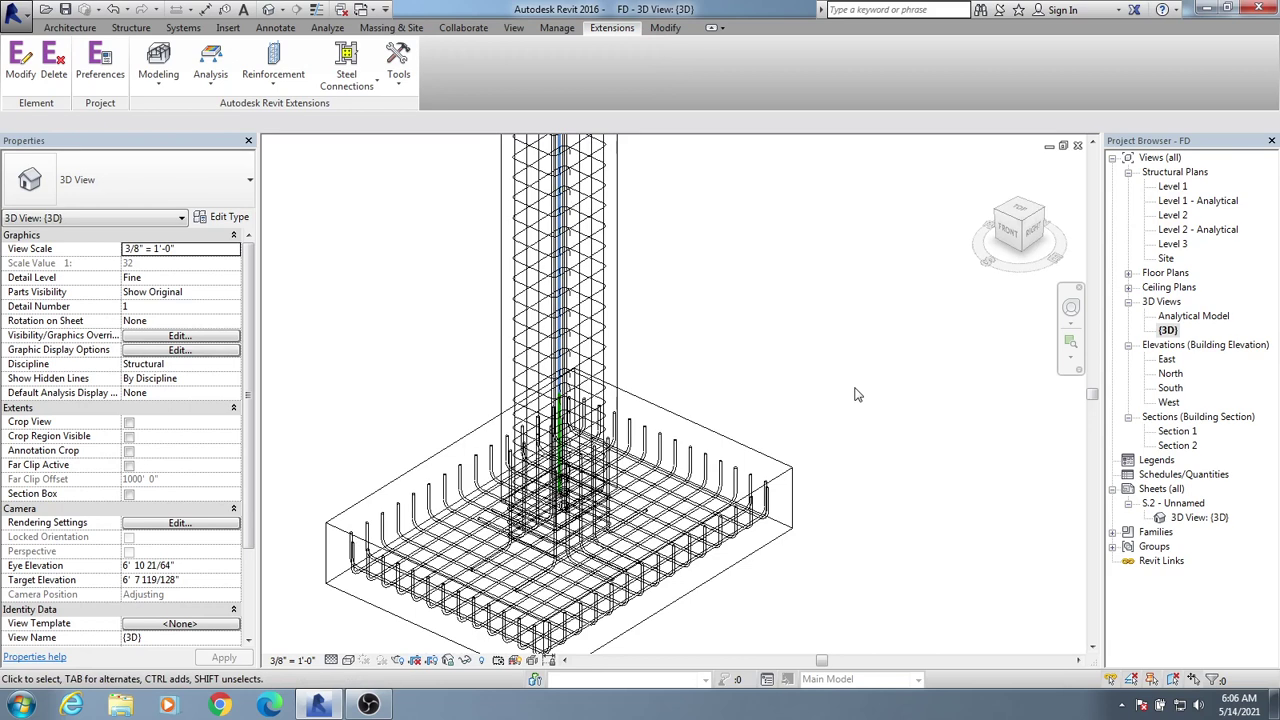
key("alt")
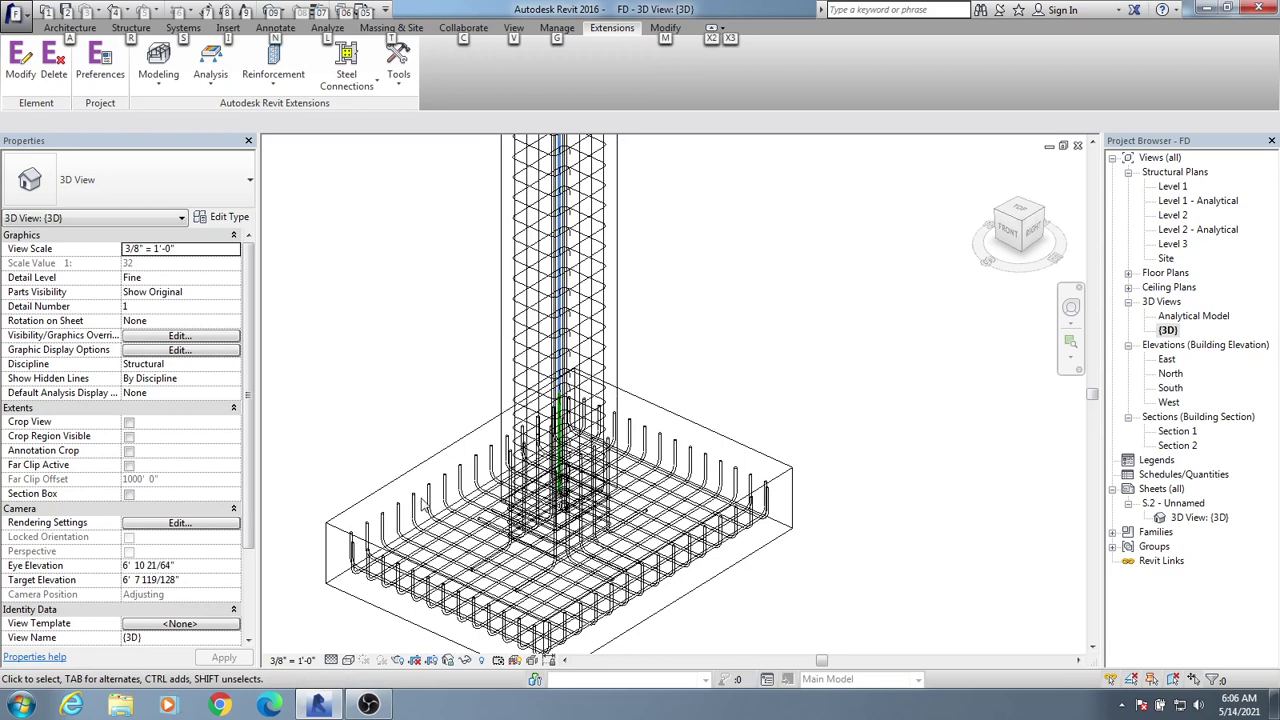
middle_click_drag(560, 420, 727, 348, "shift")
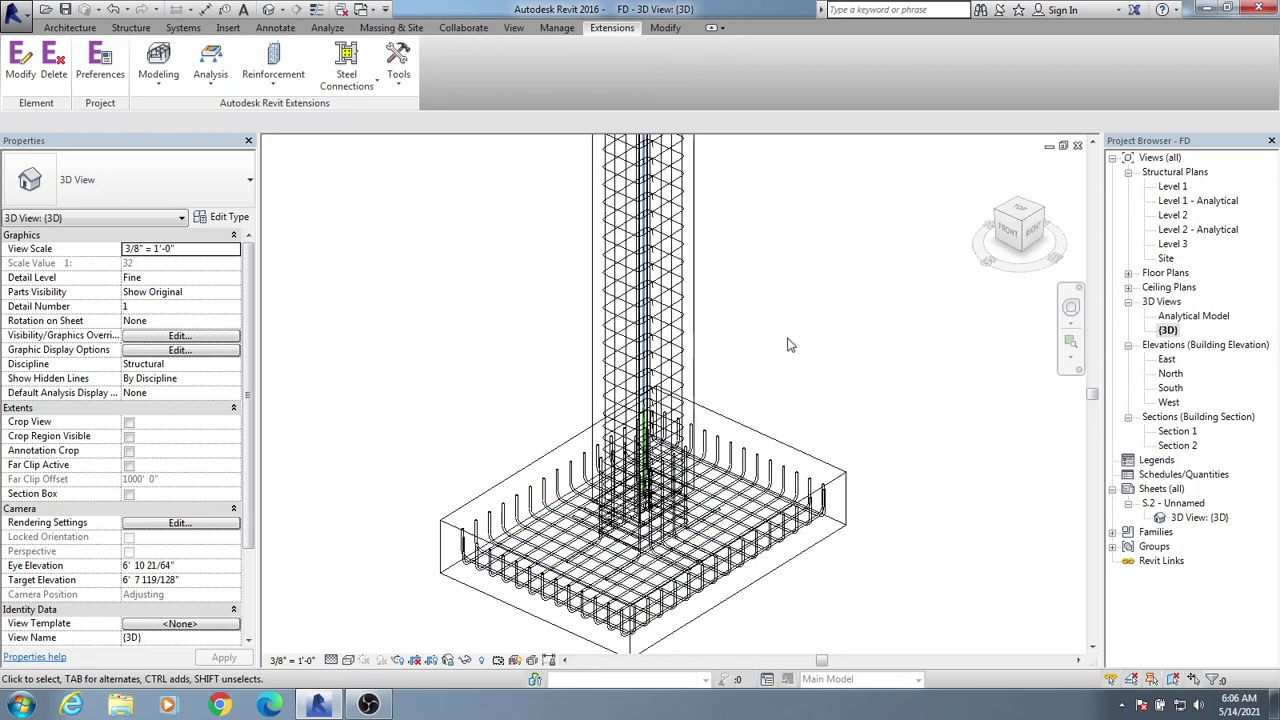
left_click(685, 328)
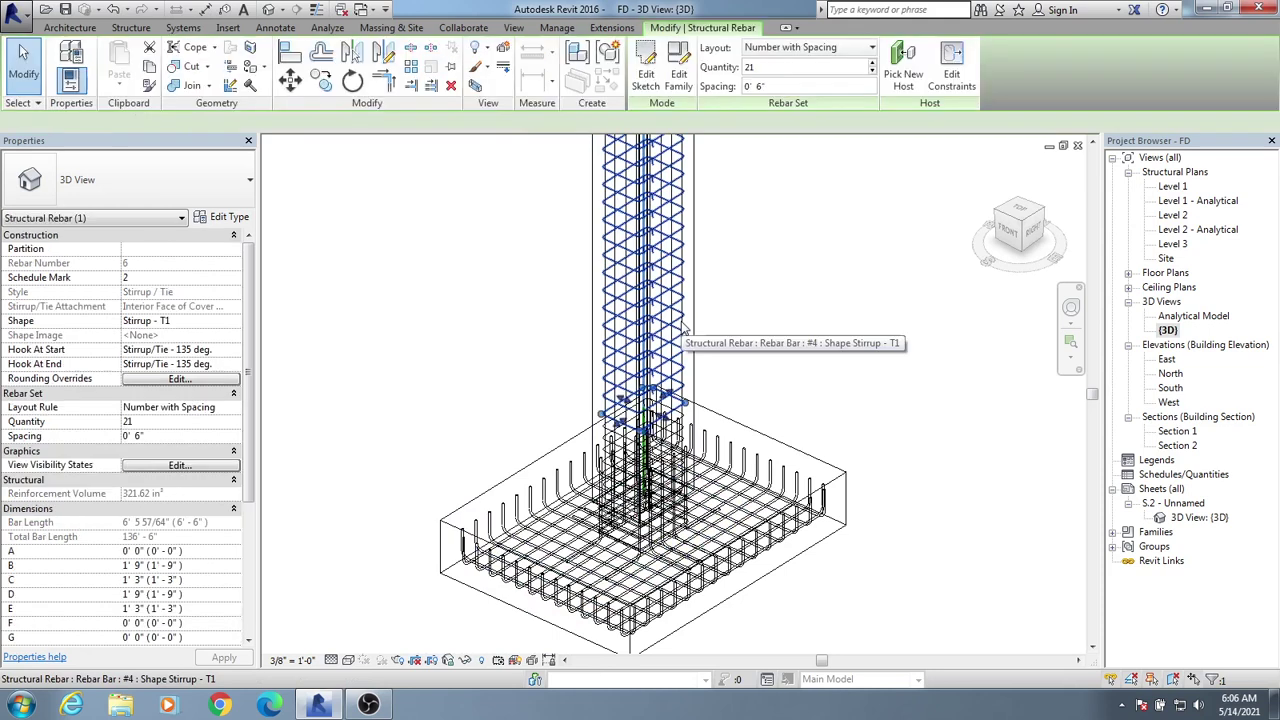
middle_click_drag(832, 346, 800, 420)
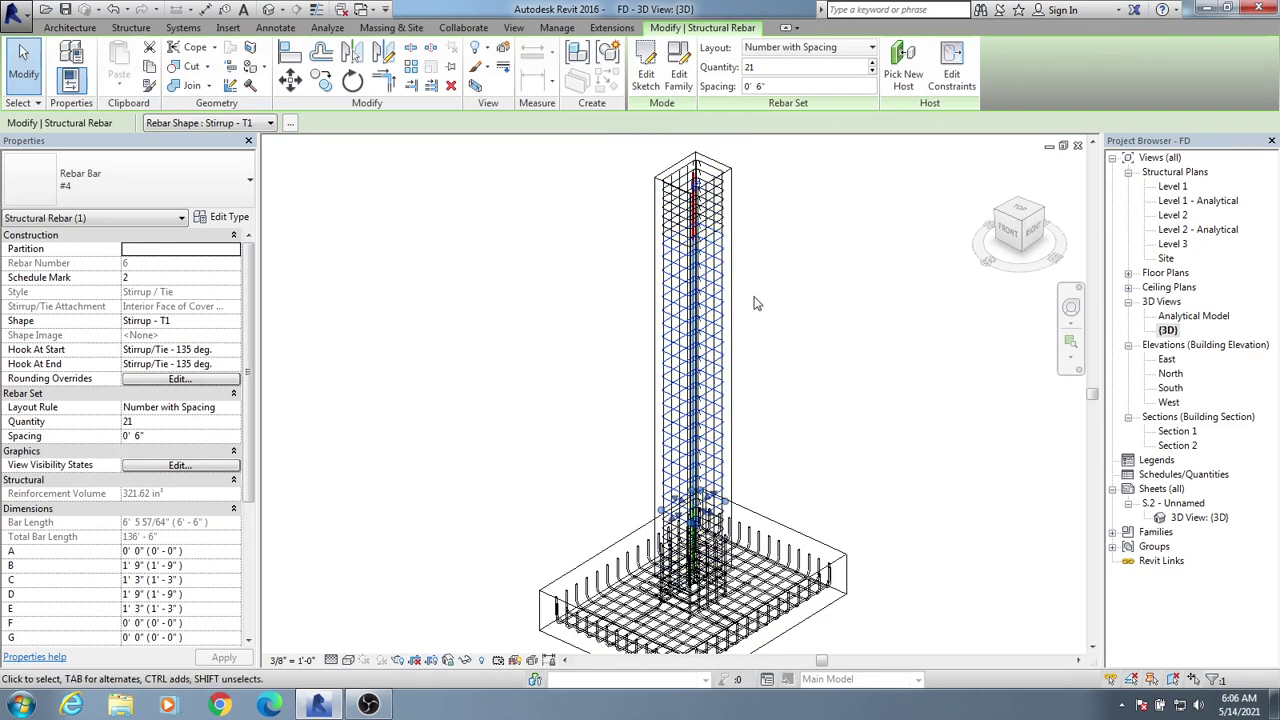
scroll(727, 268, "up", 5)
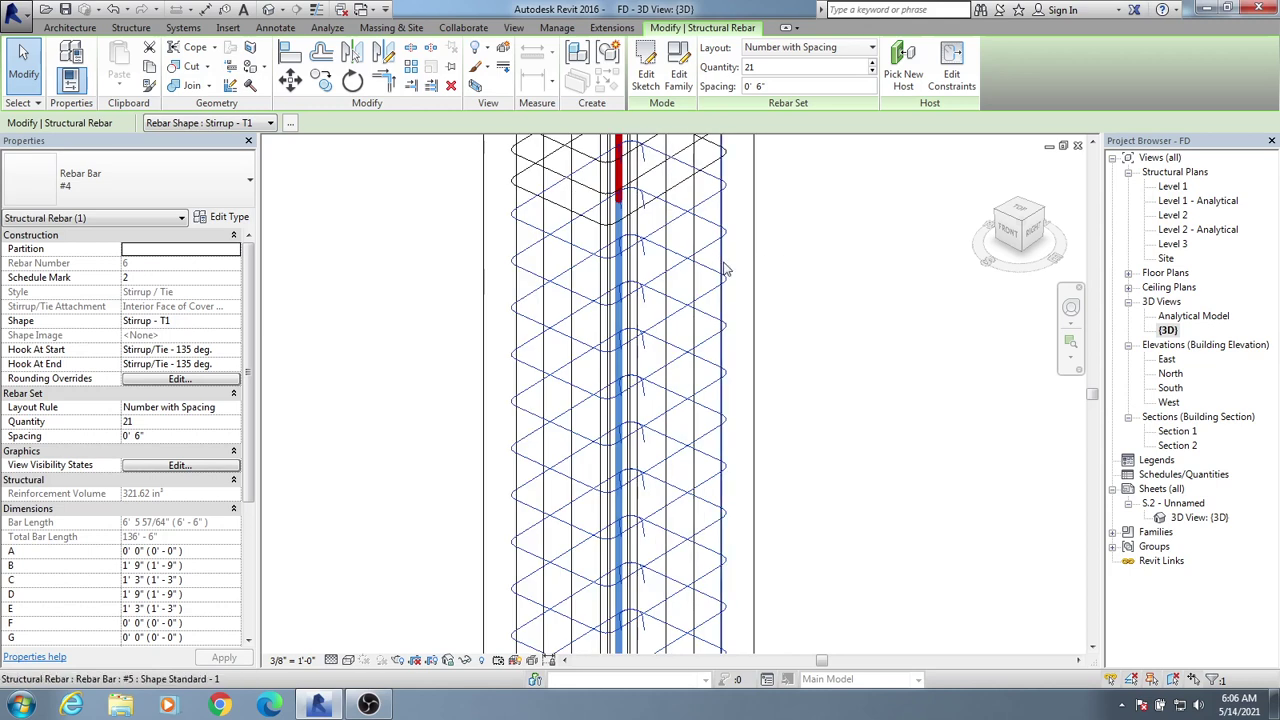
left_click(722, 268)
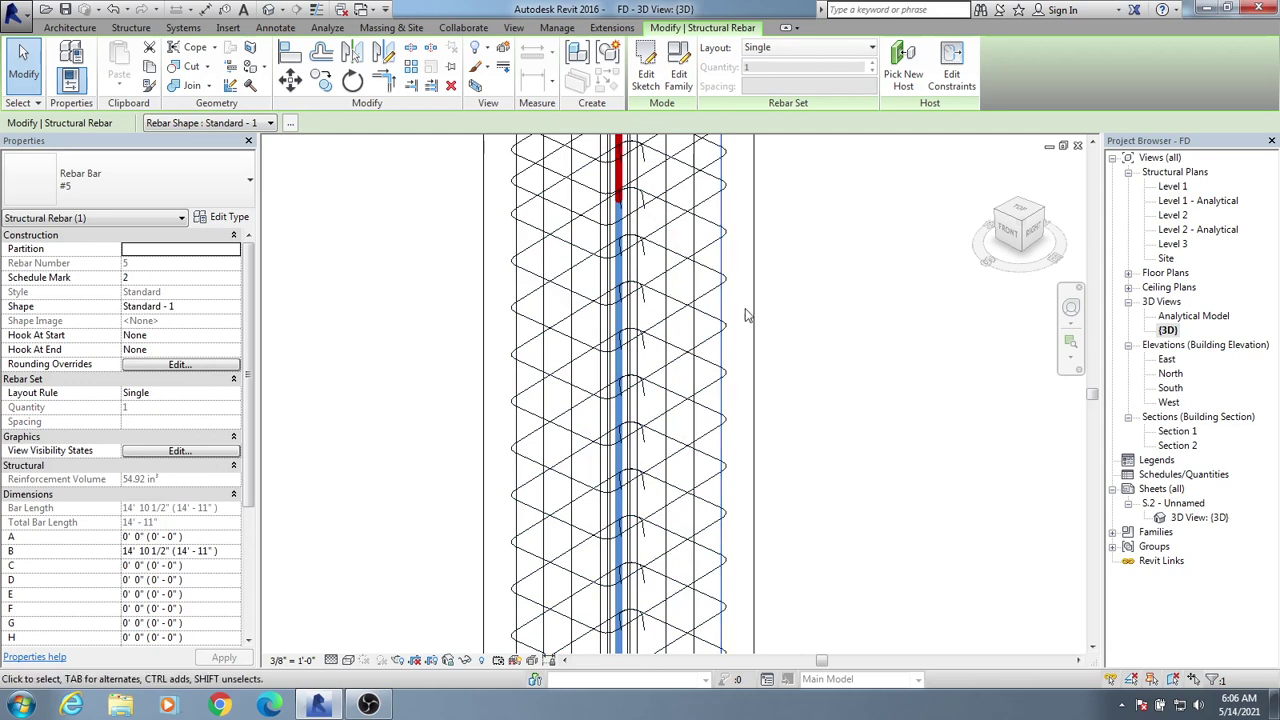
key("alt")
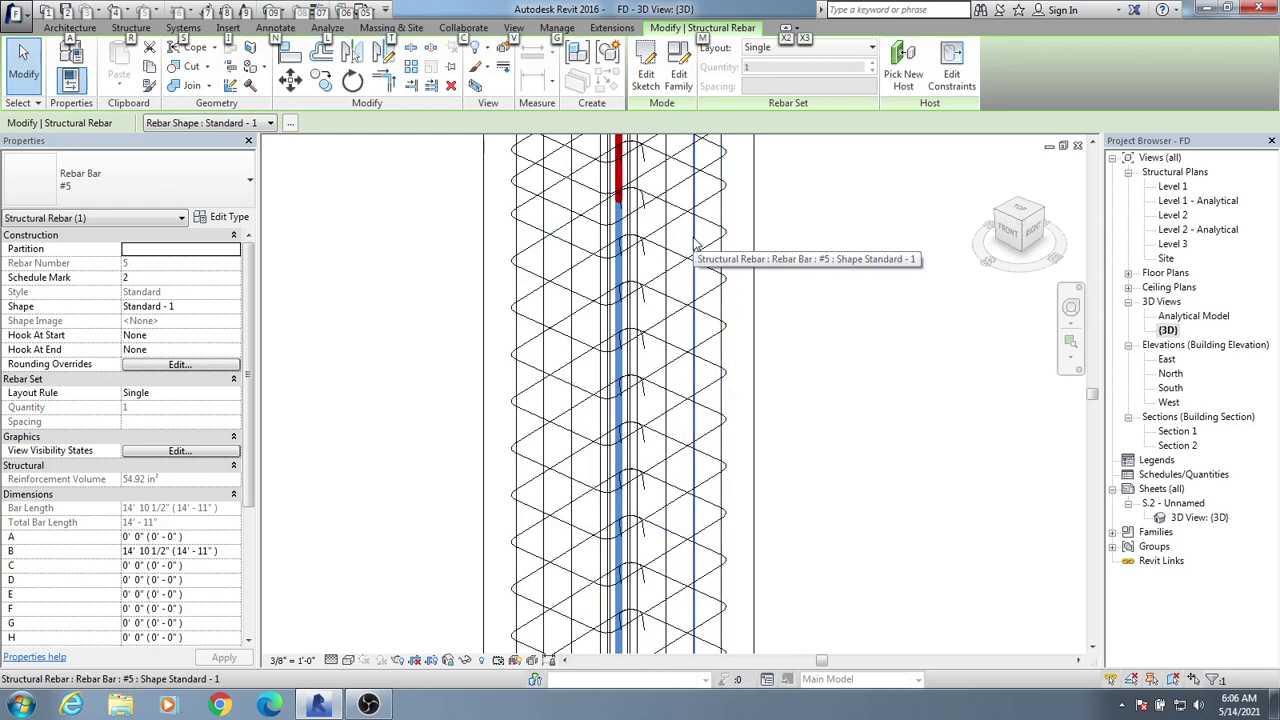
key("Escape")
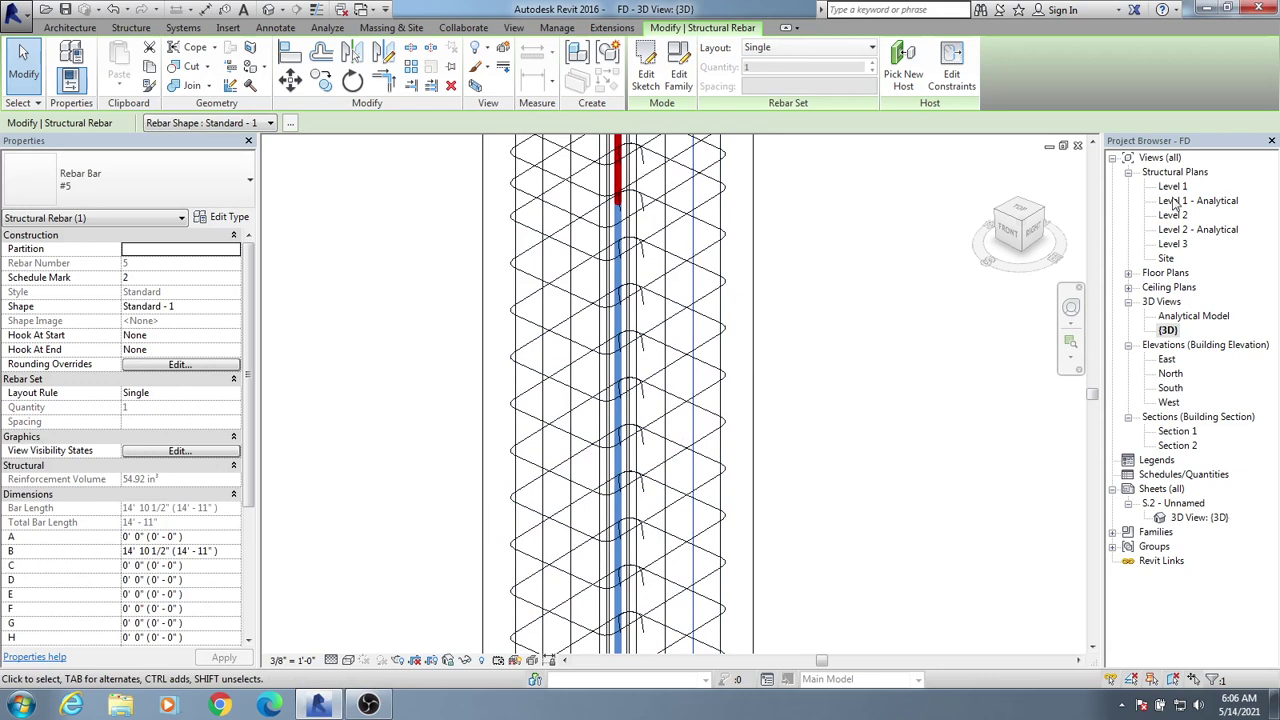
- Examine the column's bar and stirrup layout in the Level 1, Level 2 and Level 3 structural plans, and clear the bar selection
double_click(1172, 187)
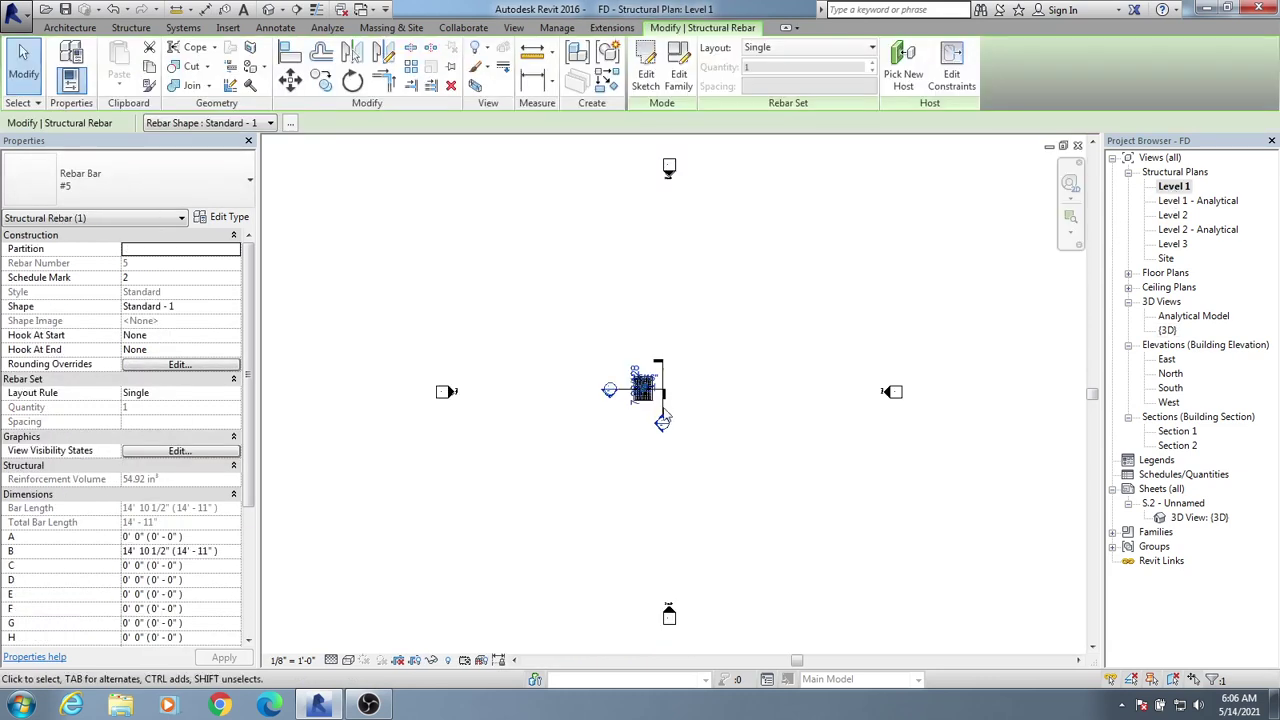
scroll(640, 385, "up", 5)
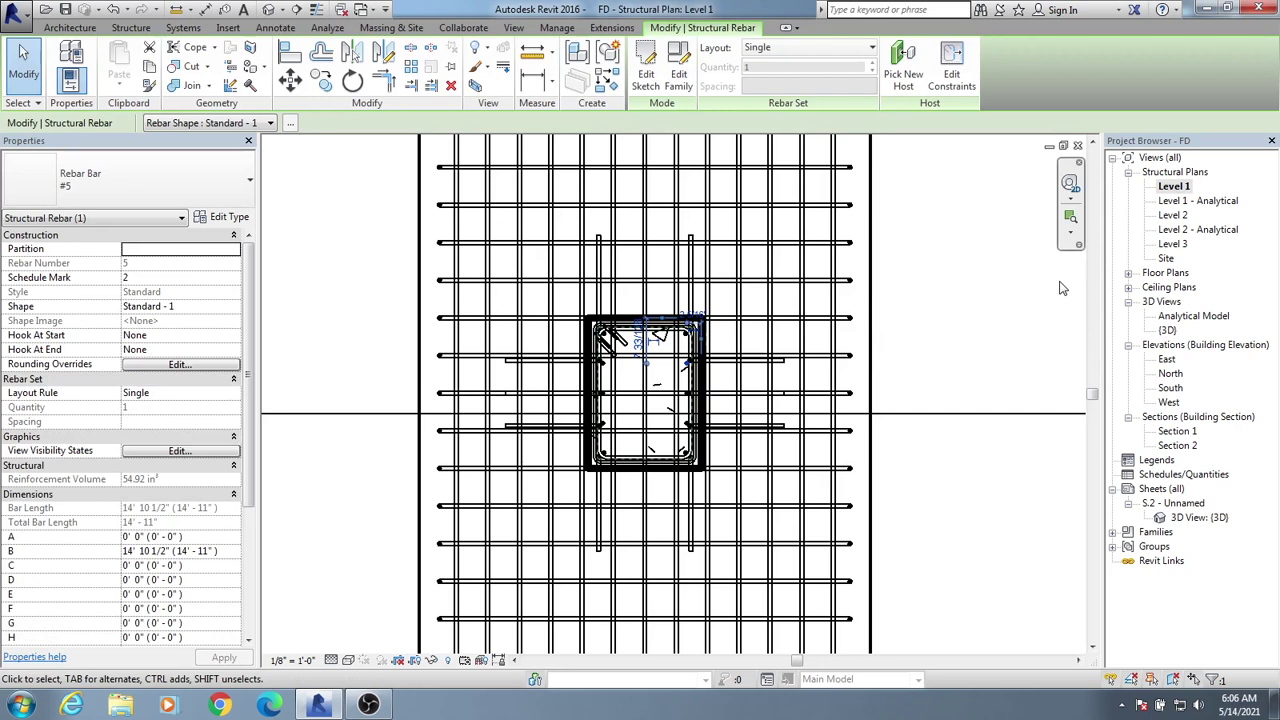
middle_click_drag(1062, 288, 1043, 288)
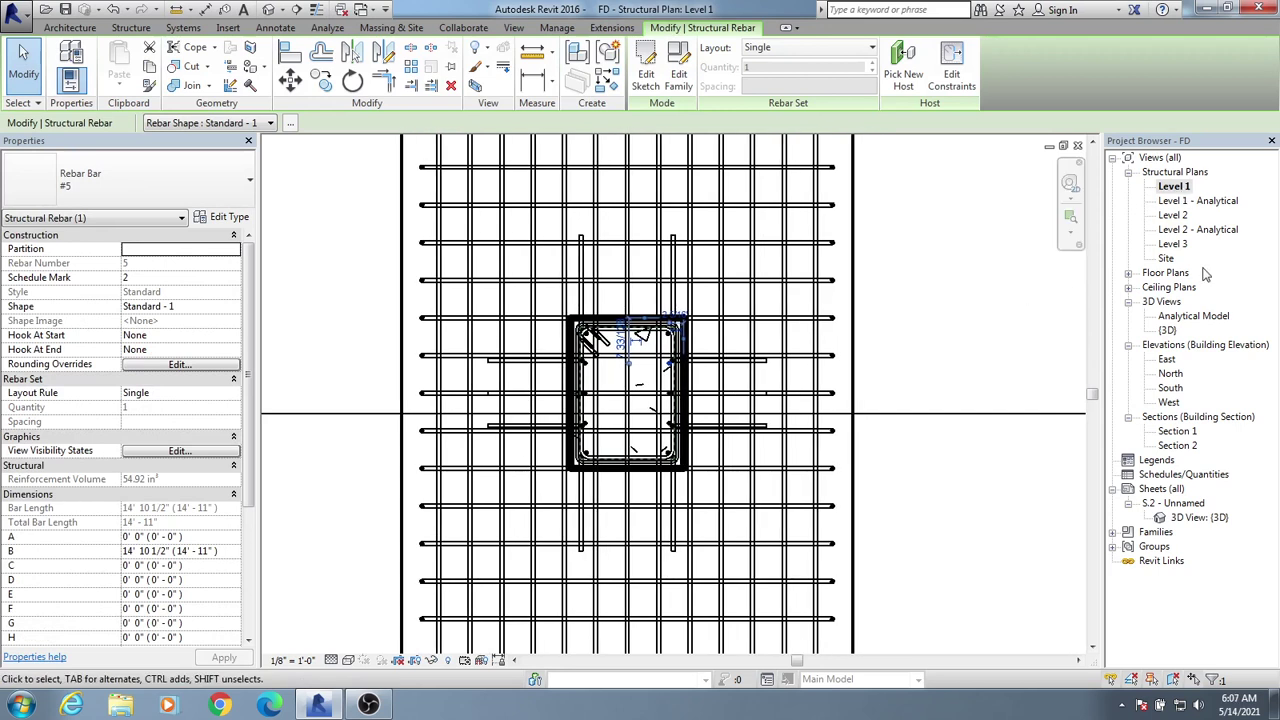
double_click(1174, 244)
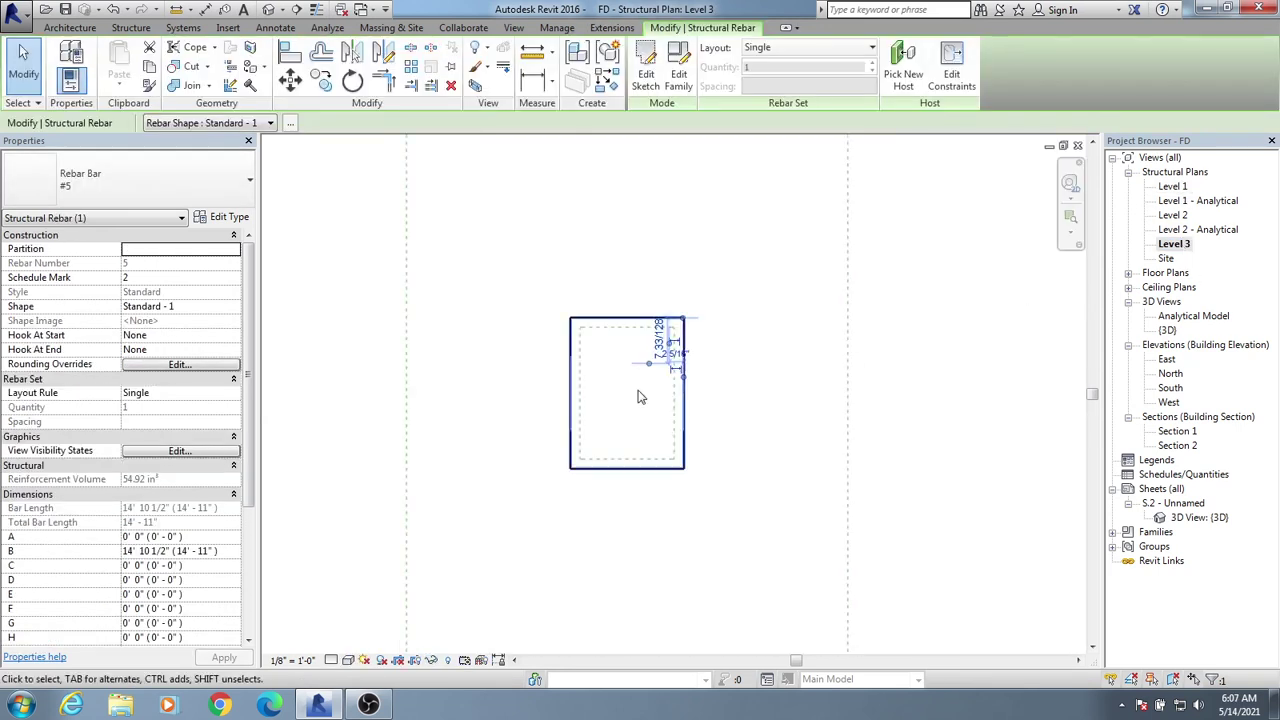
scroll(620, 370, "up", 5)
middle_click_drag(617, 334, 628, 287)
double_click(1172, 217)
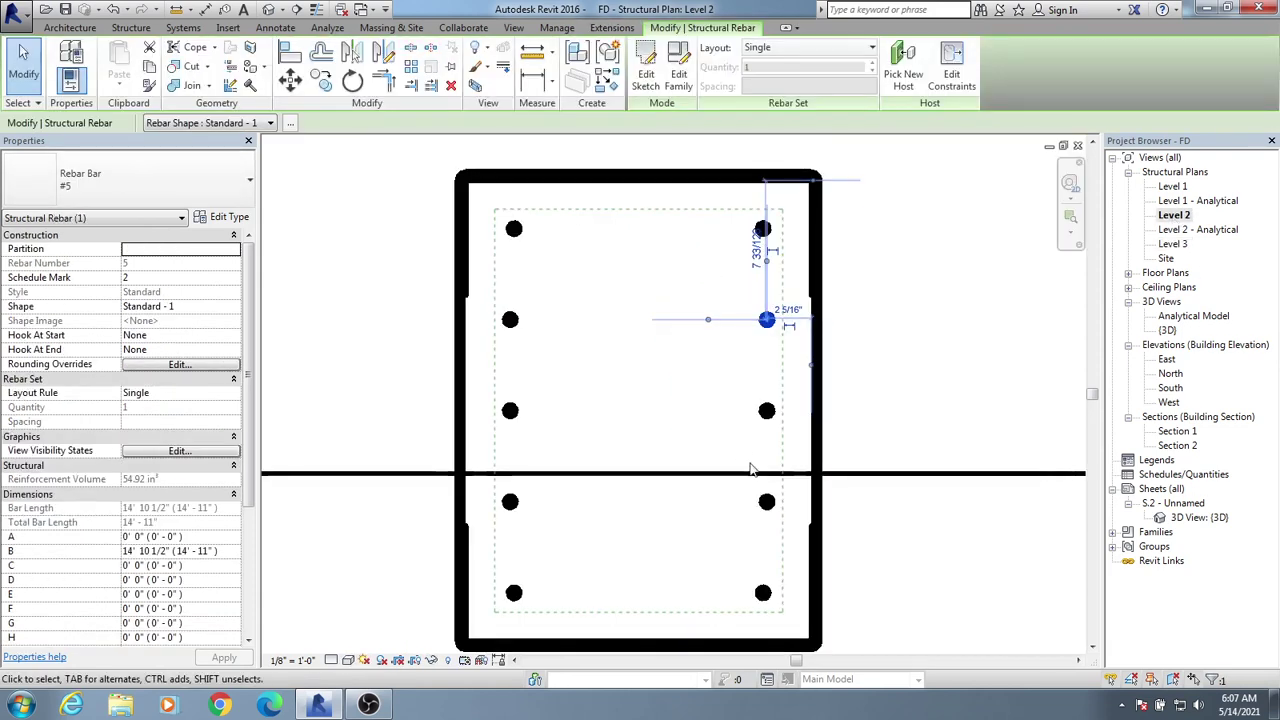
middle_click_drag(957, 382, 951, 380)
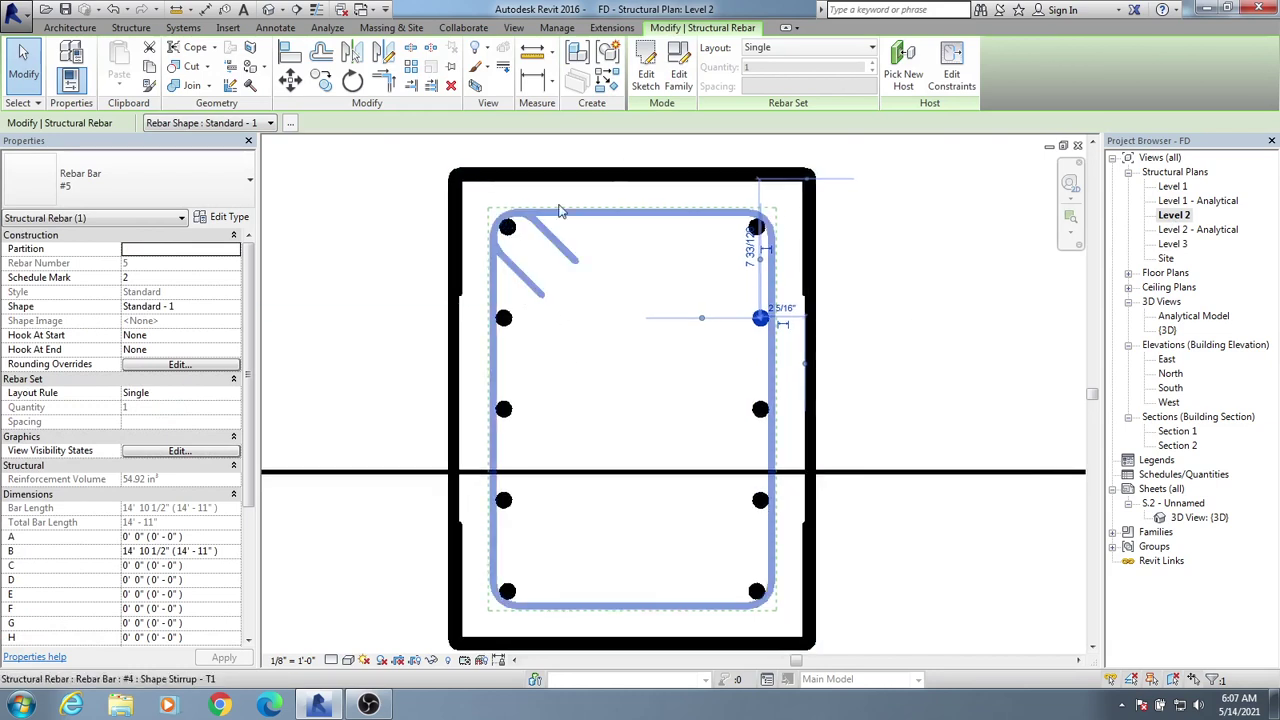
double_click(1174, 246)
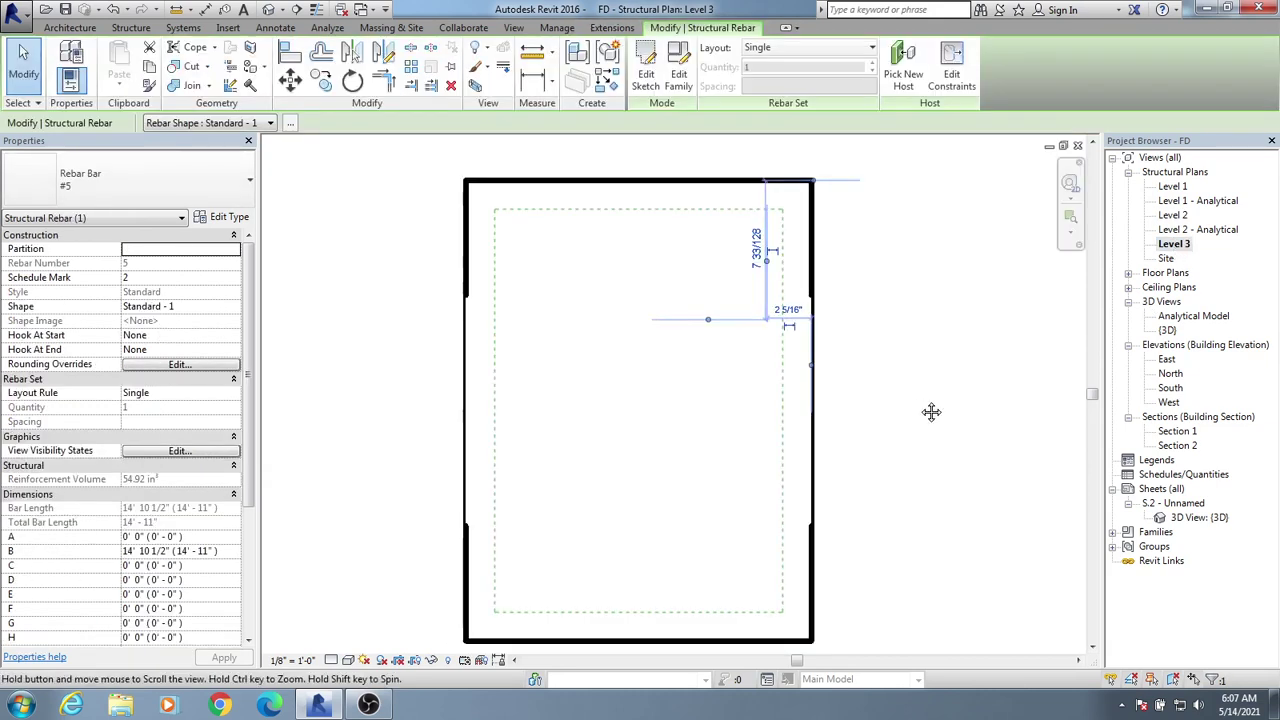
left_click(898, 423)
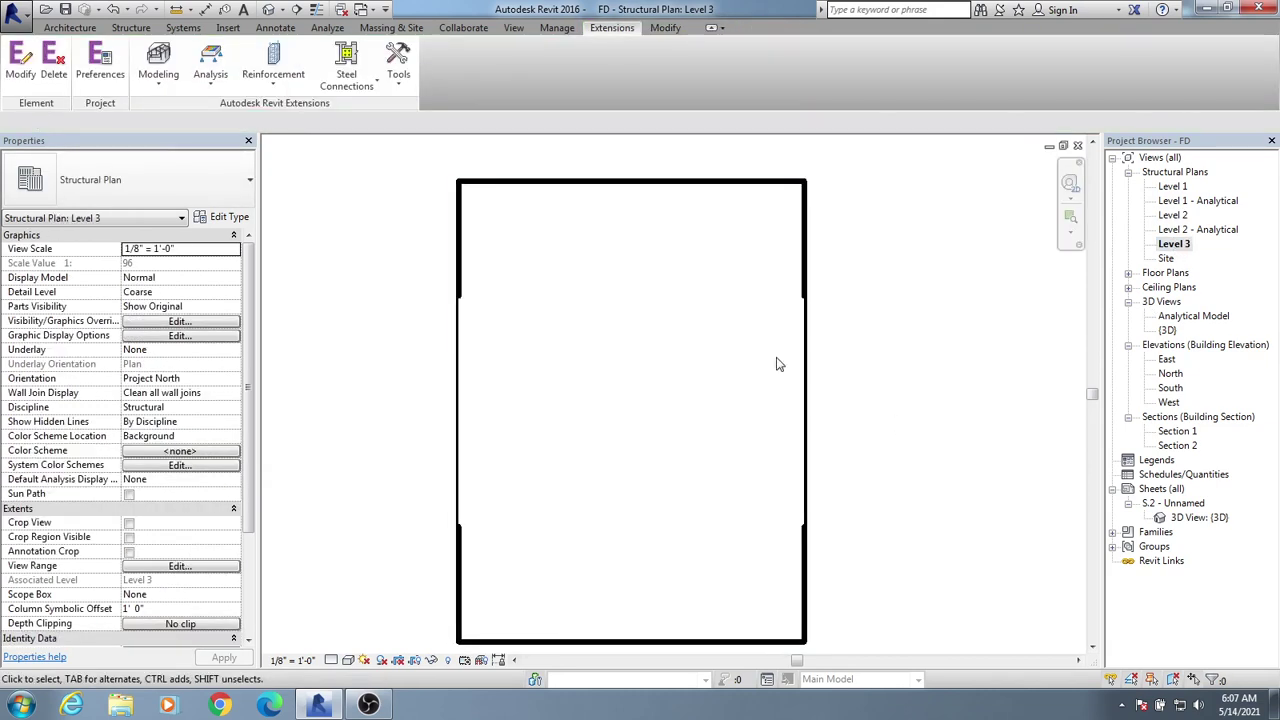
middle_click_drag(938, 371, 935, 371)
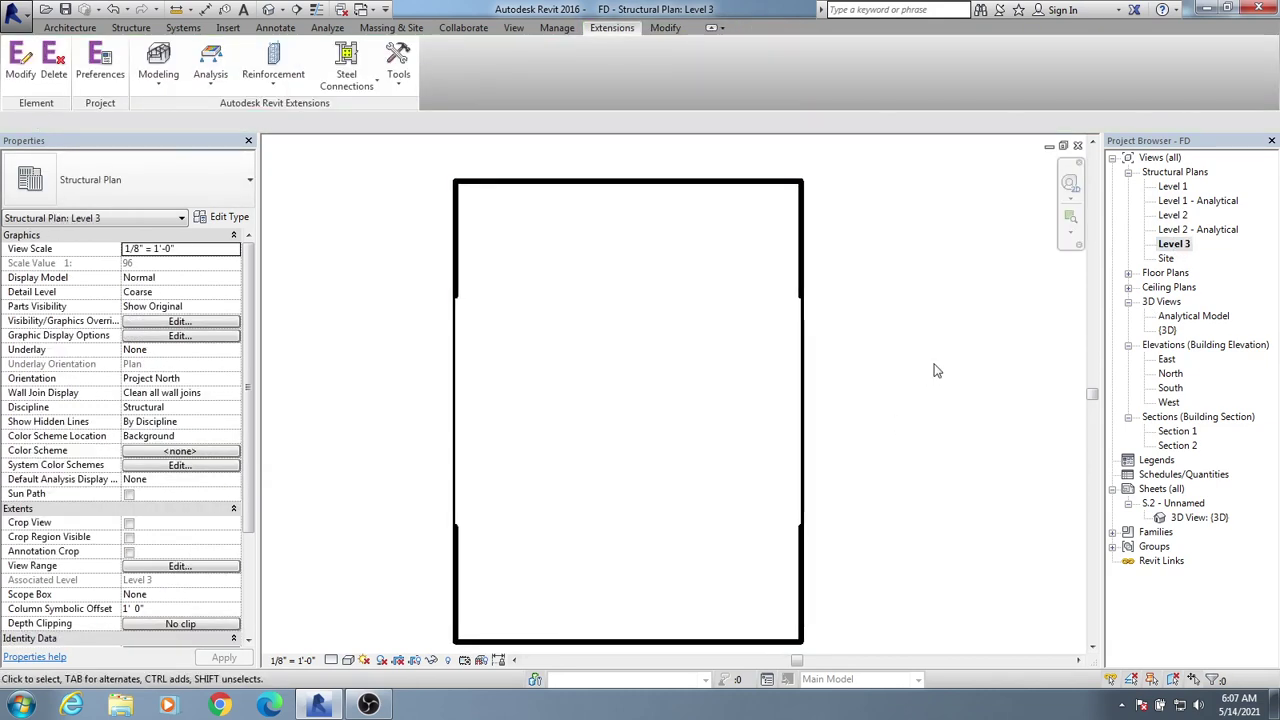
- In the {3D} view, set nine of the column's vertical #5 bars as unobscured and solid in the Analytical Model and {3D} views
double_click(1172, 318)
double_click(1168, 330)
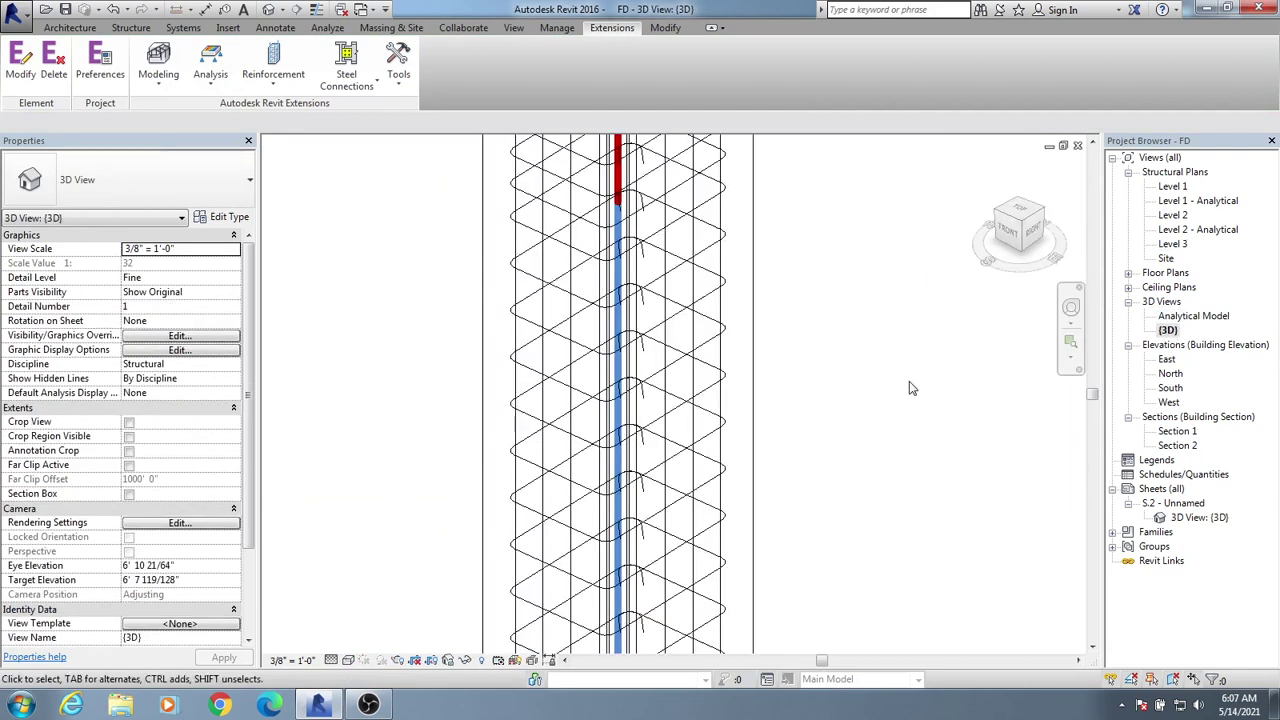
middle_click_drag(909, 388, 873, 362, "shift")
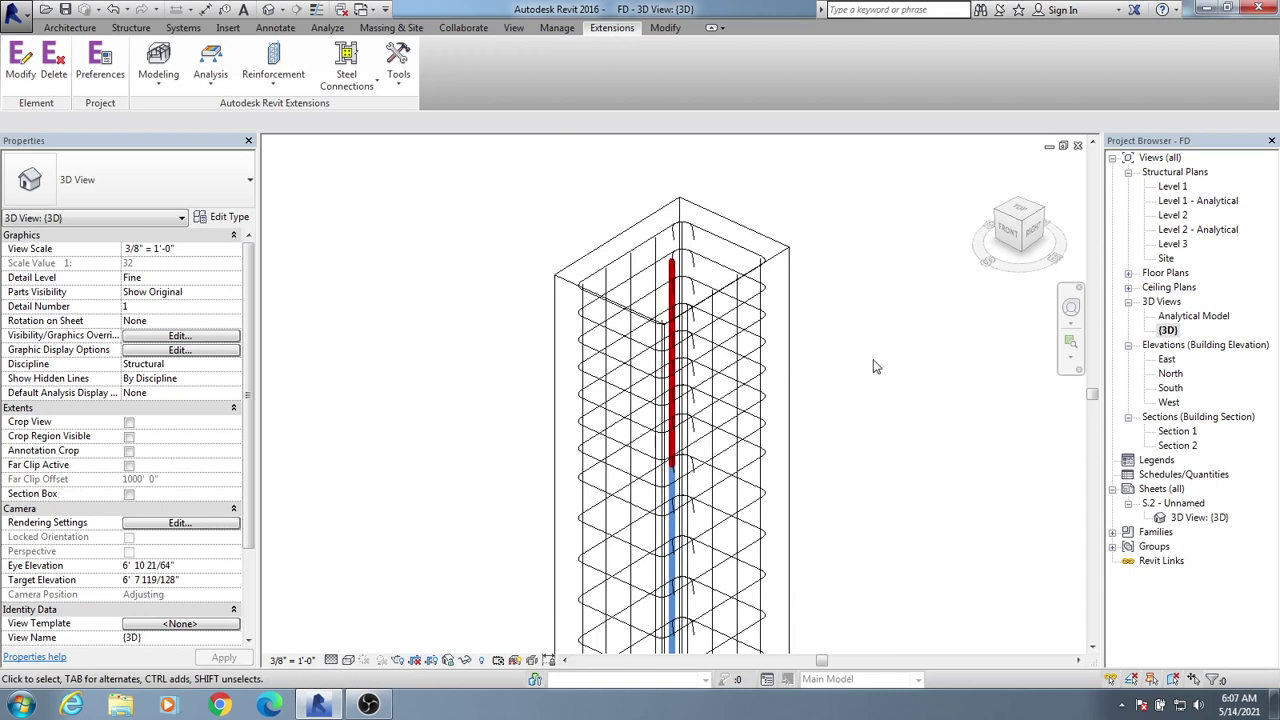
left_click(765, 283)
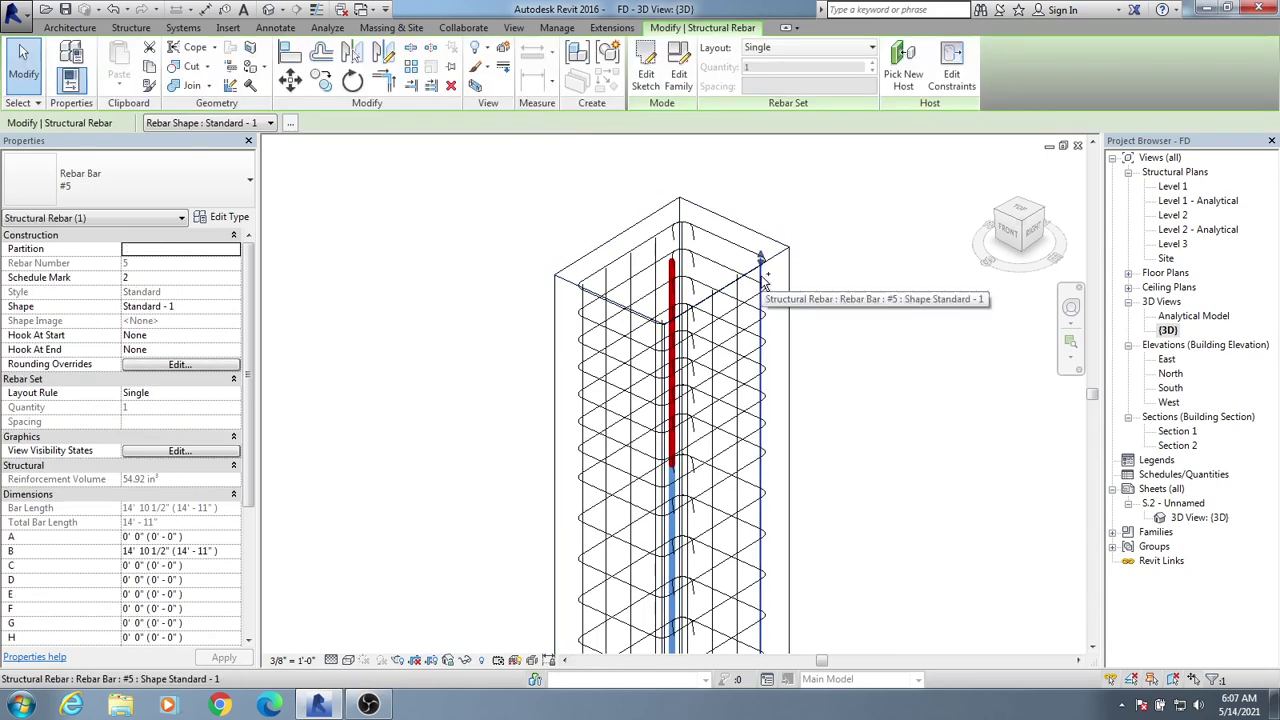
left_click(740, 293, "ctrl")
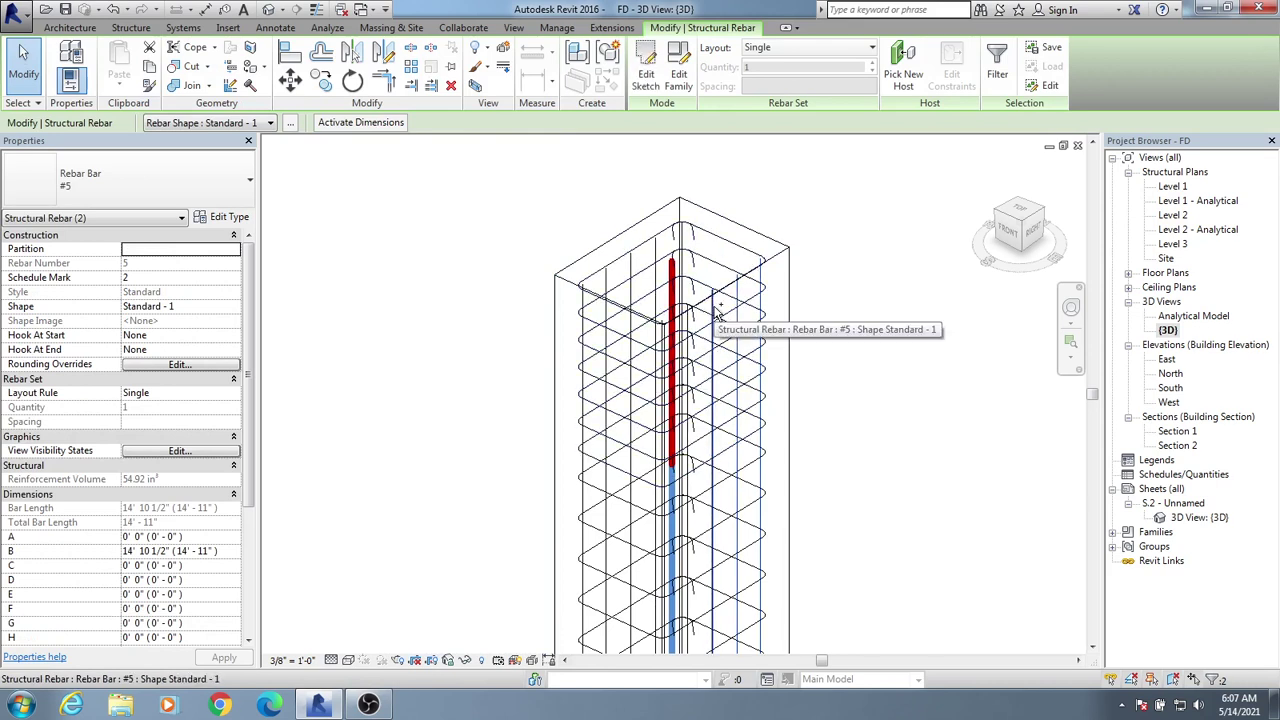
left_click(716, 313, "ctrl")
left_click(659, 250, "ctrl")
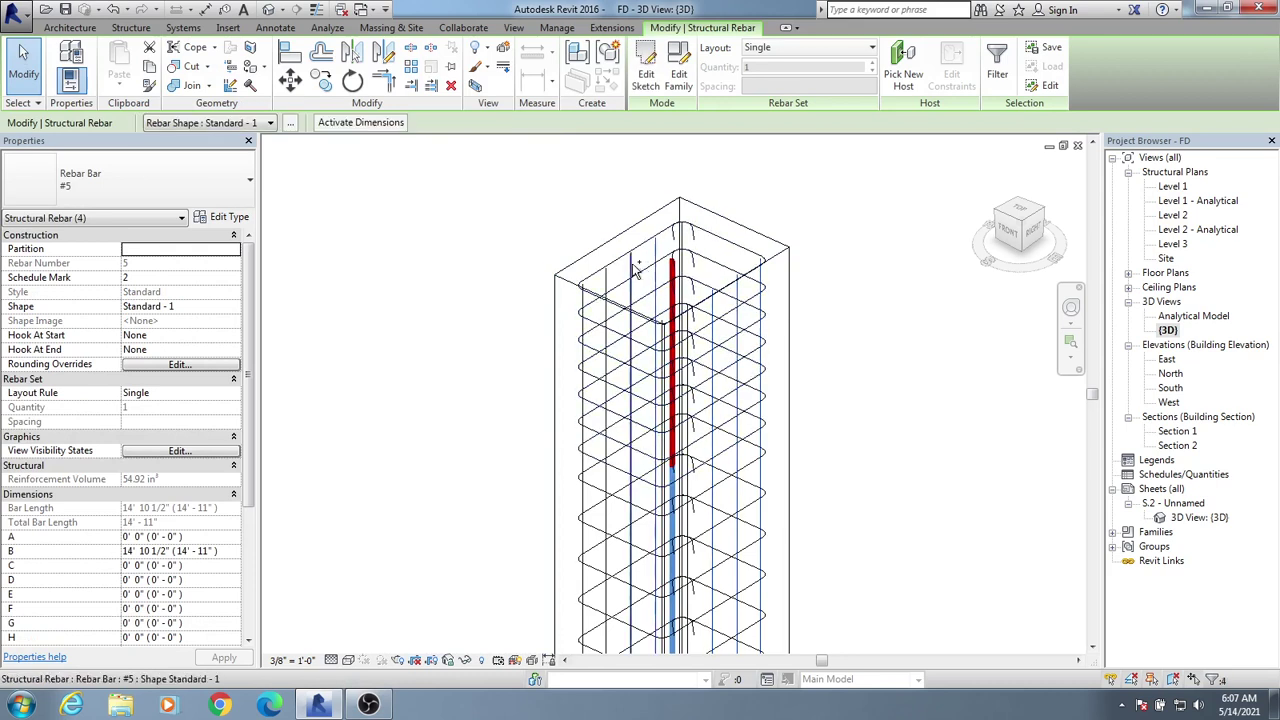
left_click(638, 268, "ctrl")
left_click(588, 302, "ctrl")
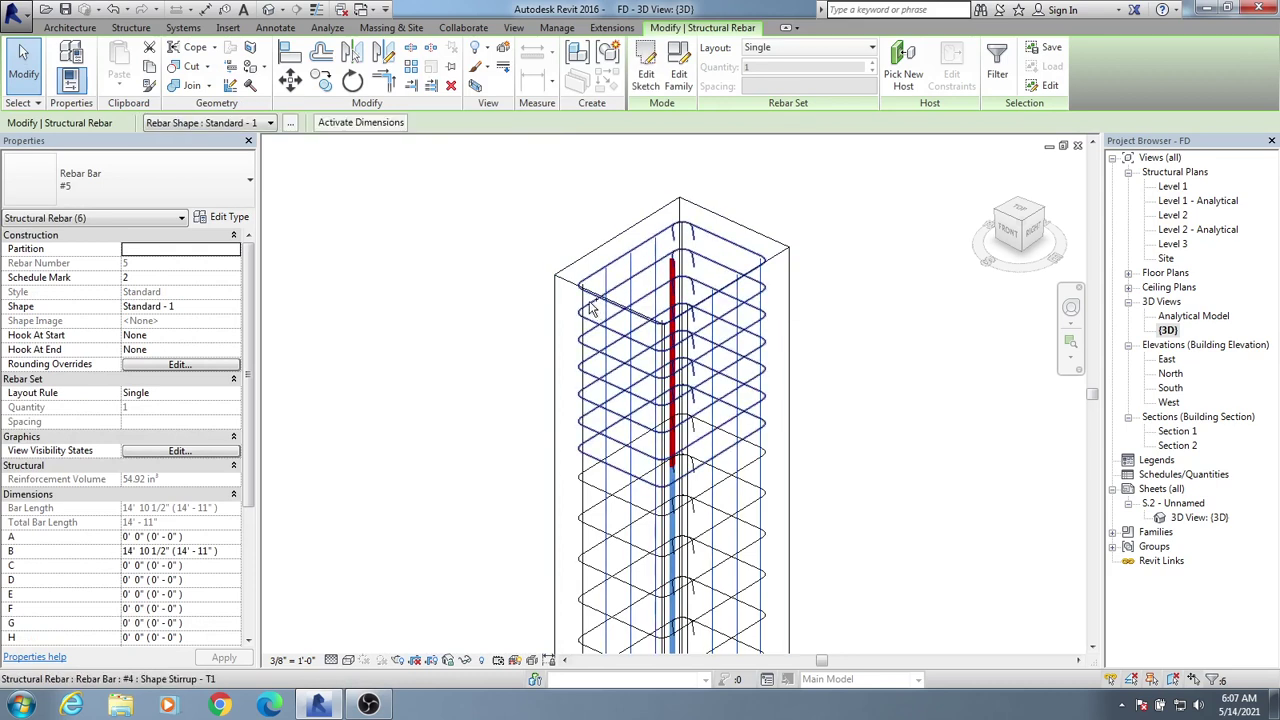
left_click(588, 303, "ctrl")
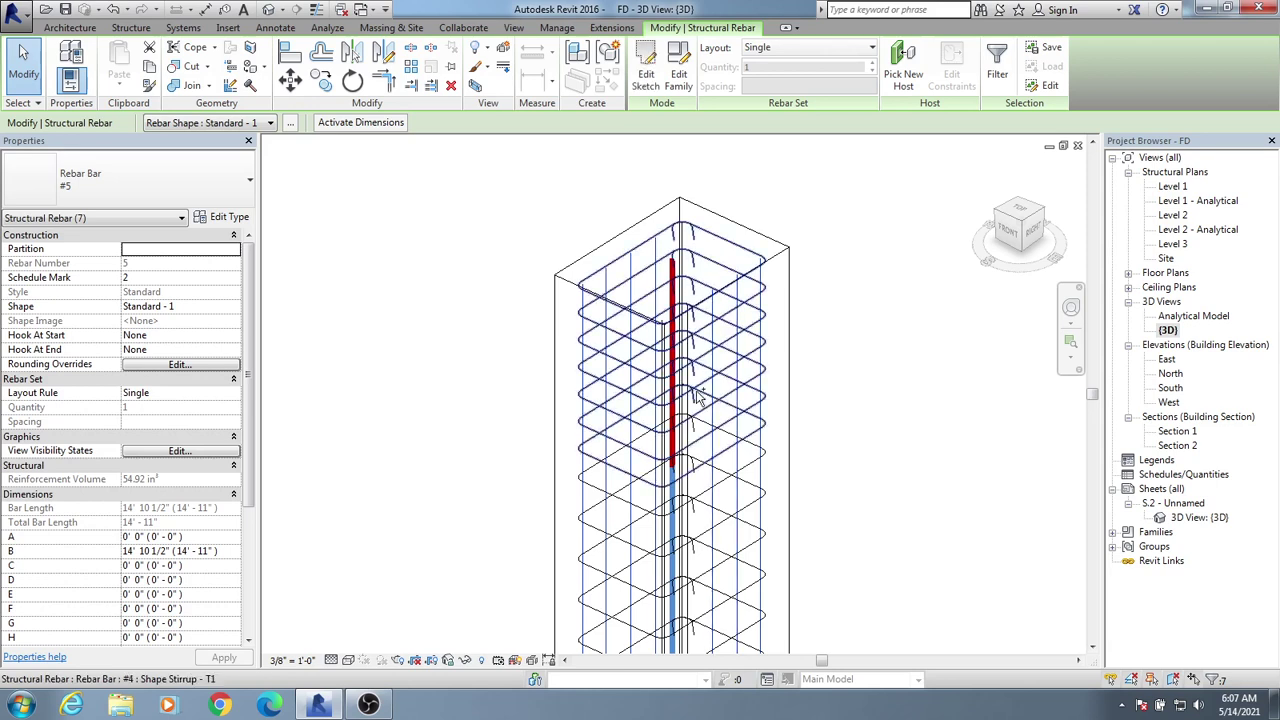
middle_click_drag(867, 415, 651, 354, "ctrl")
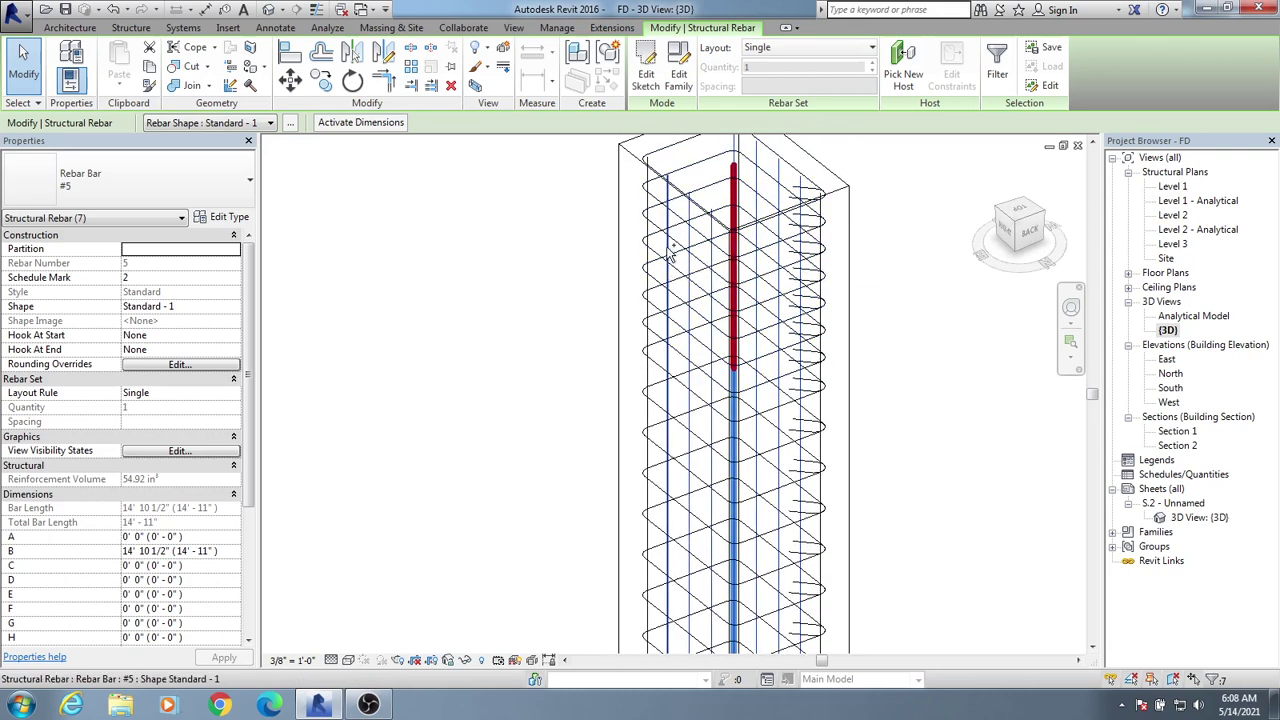
left_click(652, 234, "ctrl")
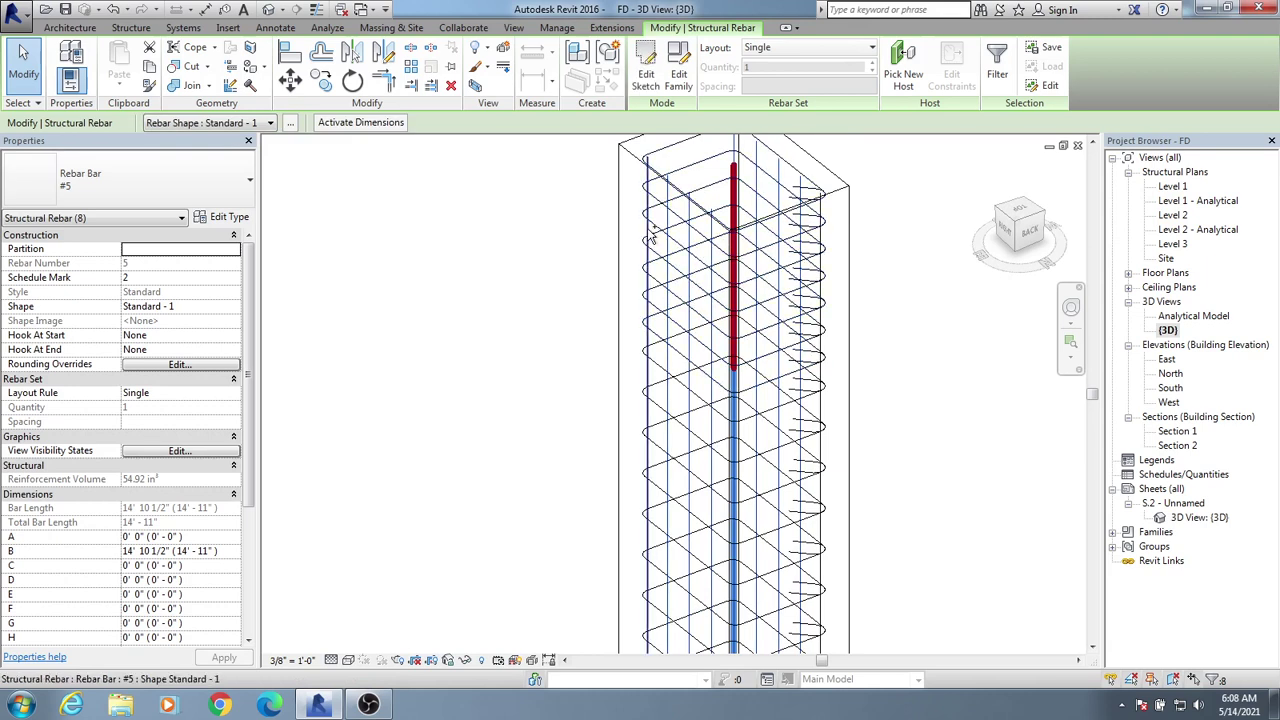
middle_click_drag(903, 404, 866, 447)
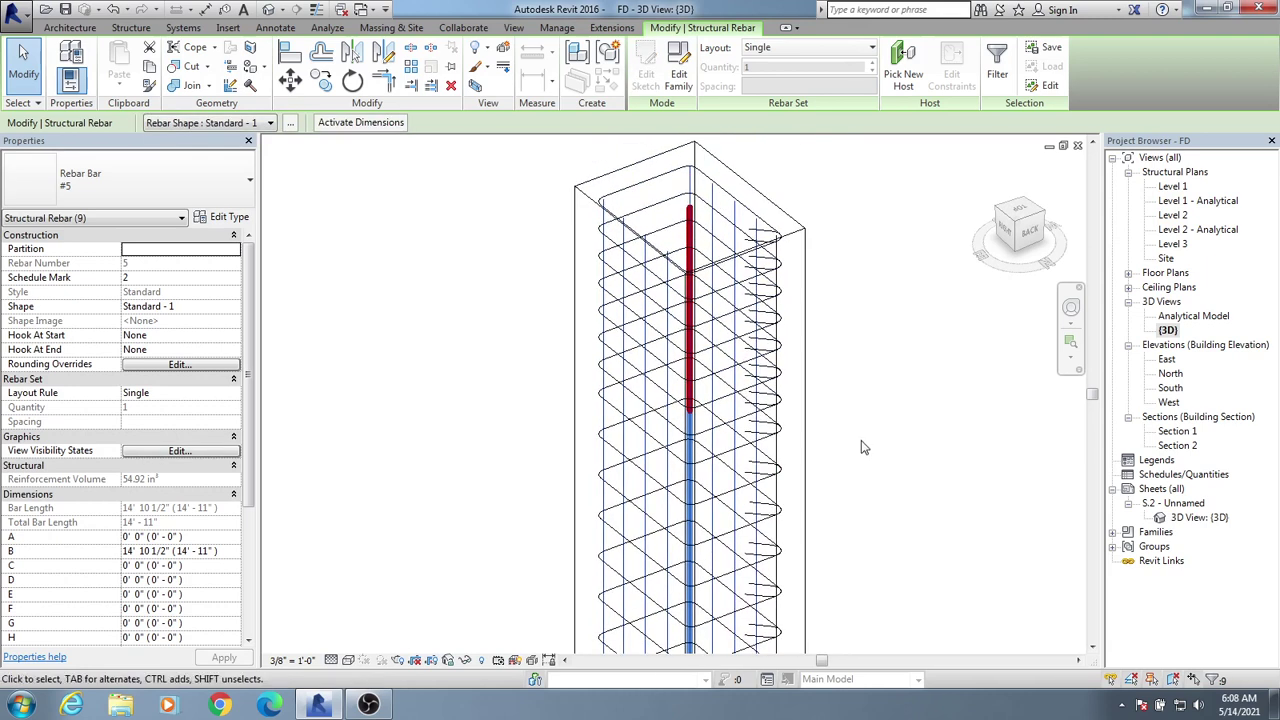
middle_click_drag(861, 441, 853, 437)
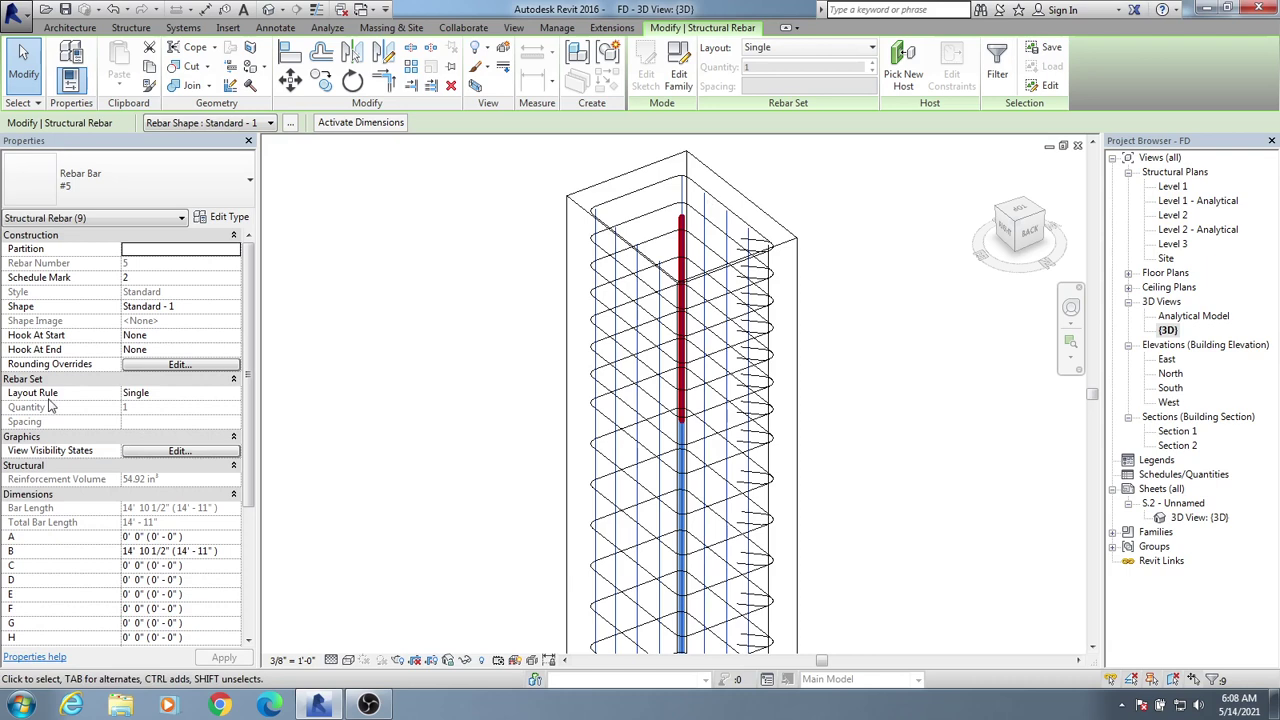
left_click(176, 452)
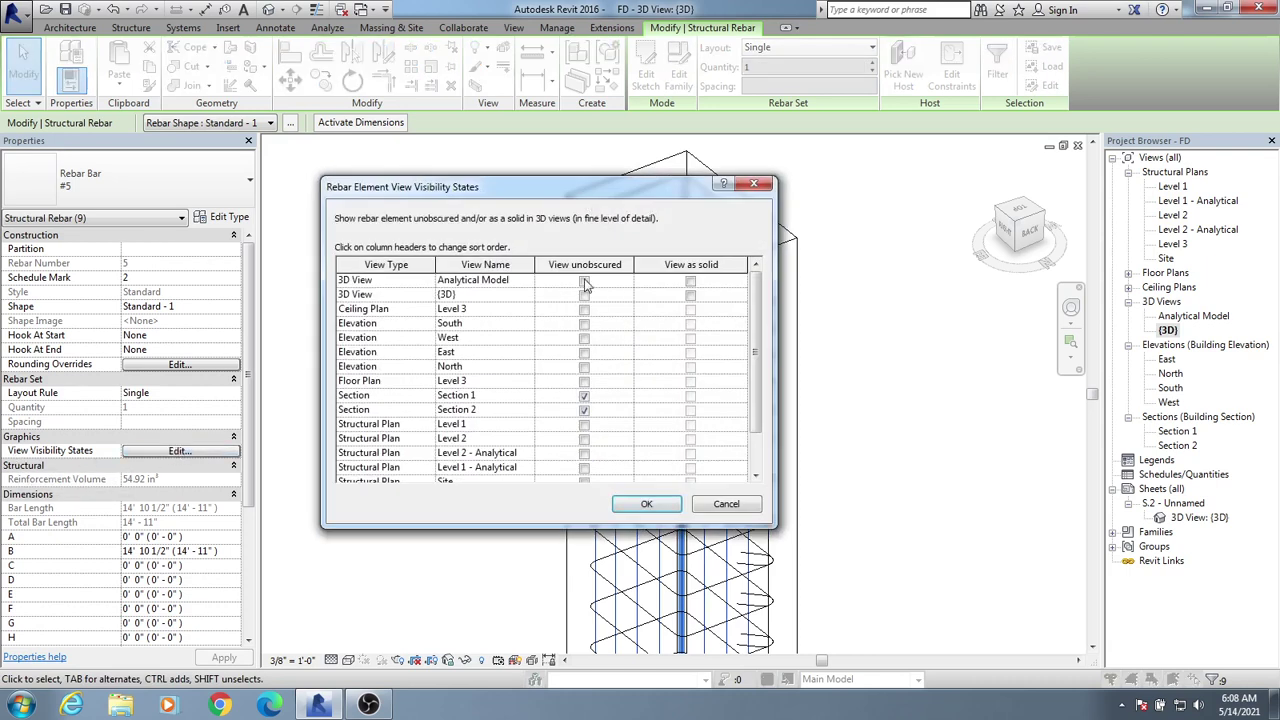
left_click(692, 295)
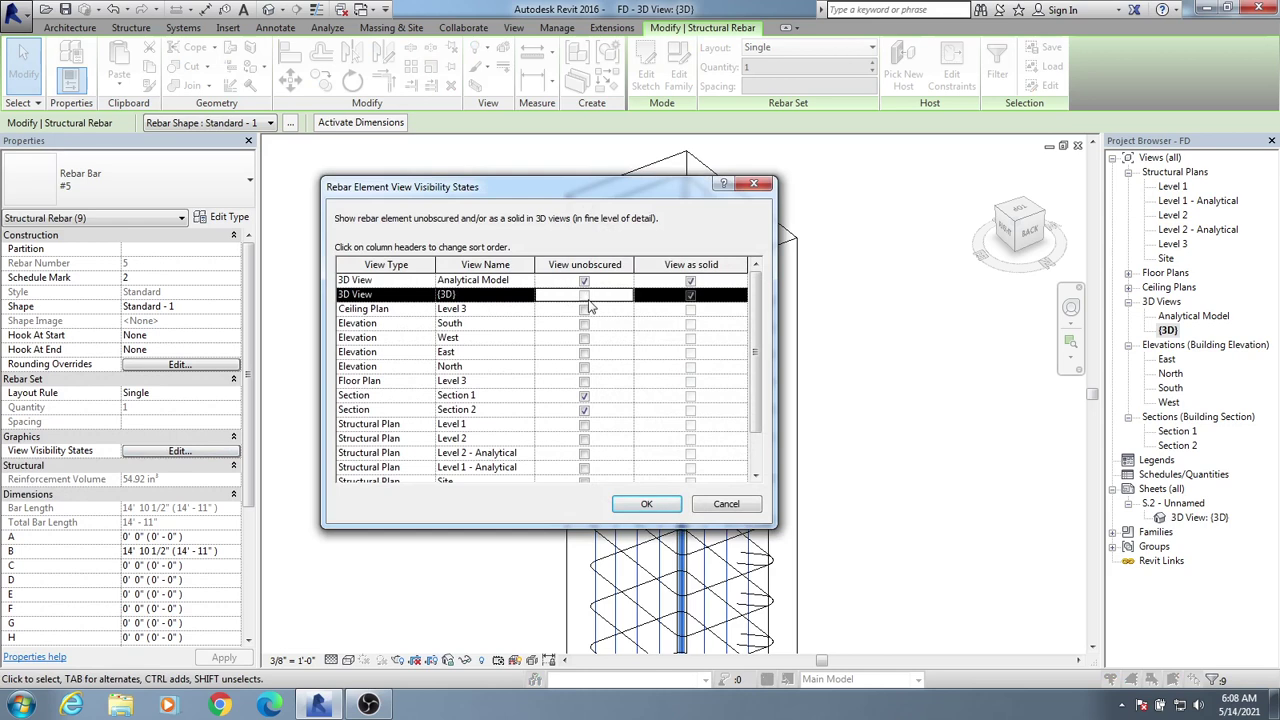
left_click(646, 506)
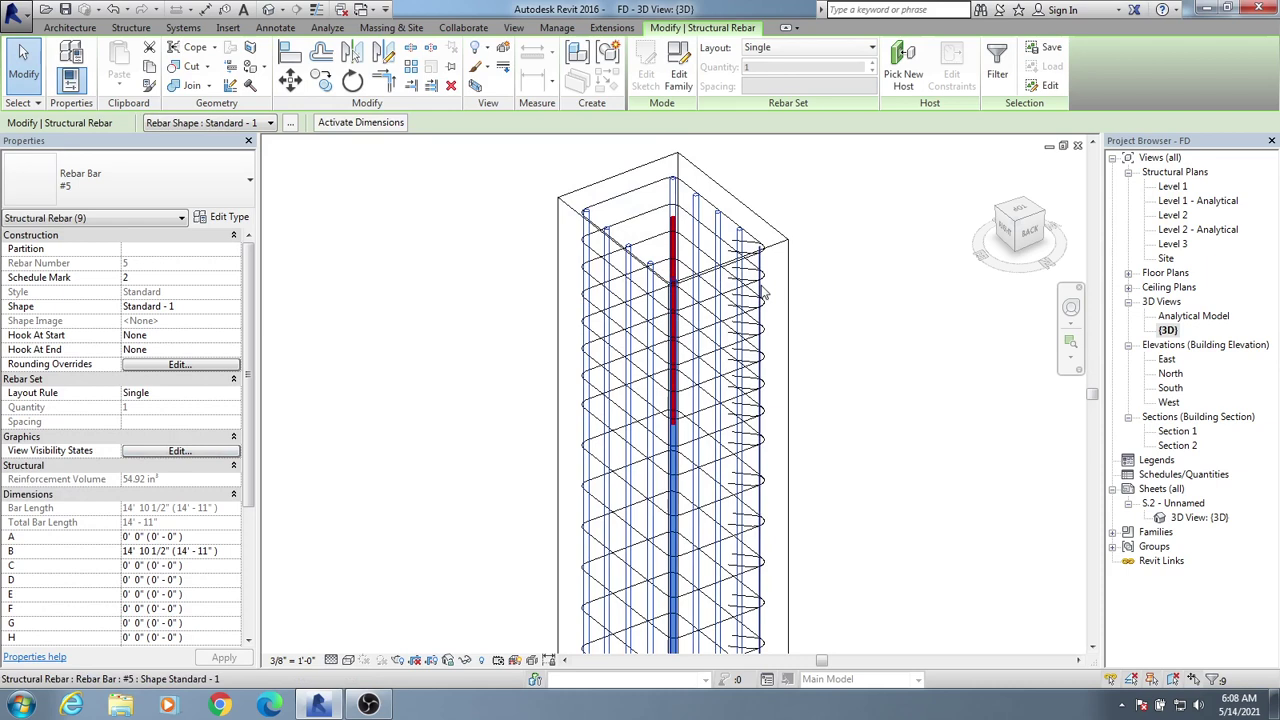
- Set the remaining vertical #5 corner bar as unobscured and solid in the Analytical Model and {3D} views
left_click(763, 300)
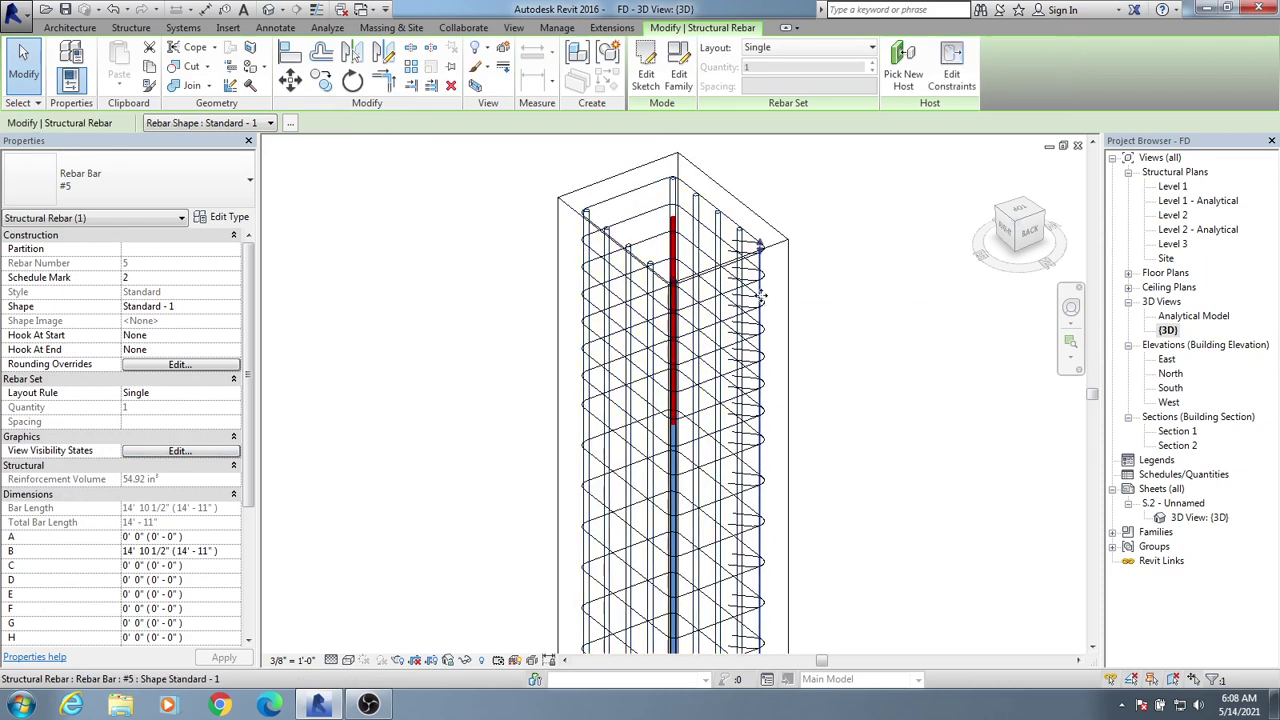
left_click(180, 452)
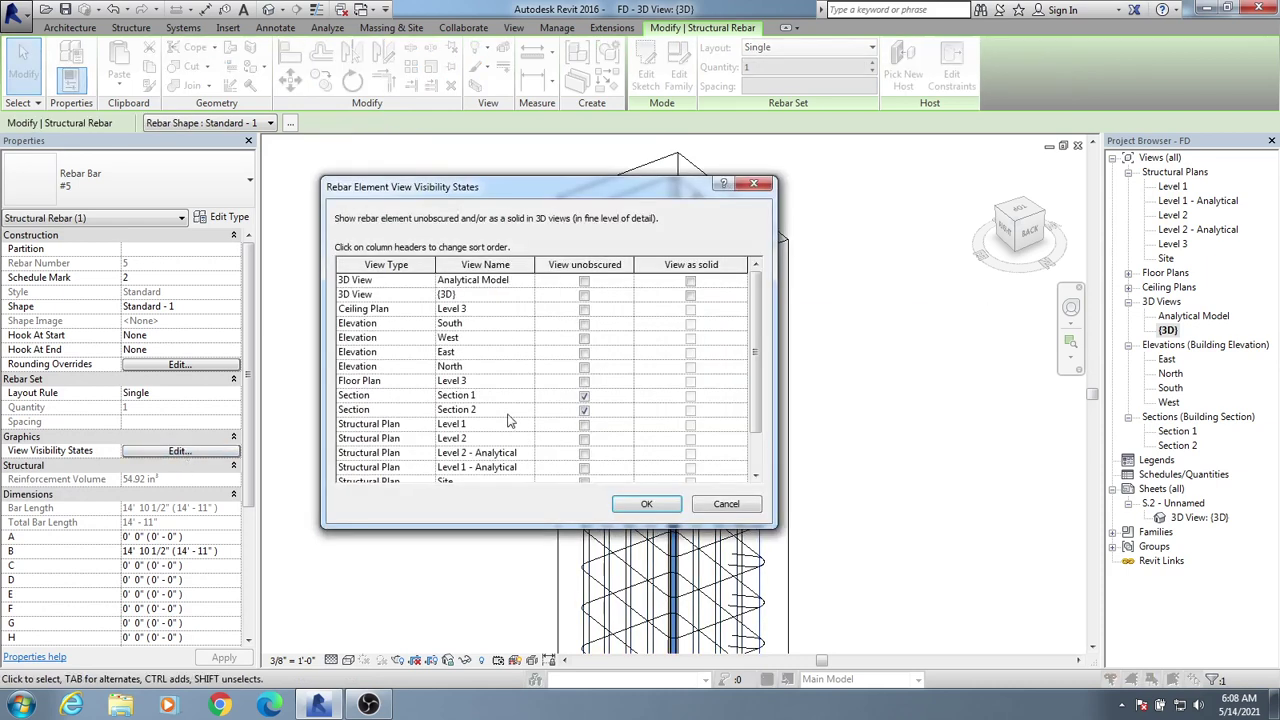
left_click(697, 294)
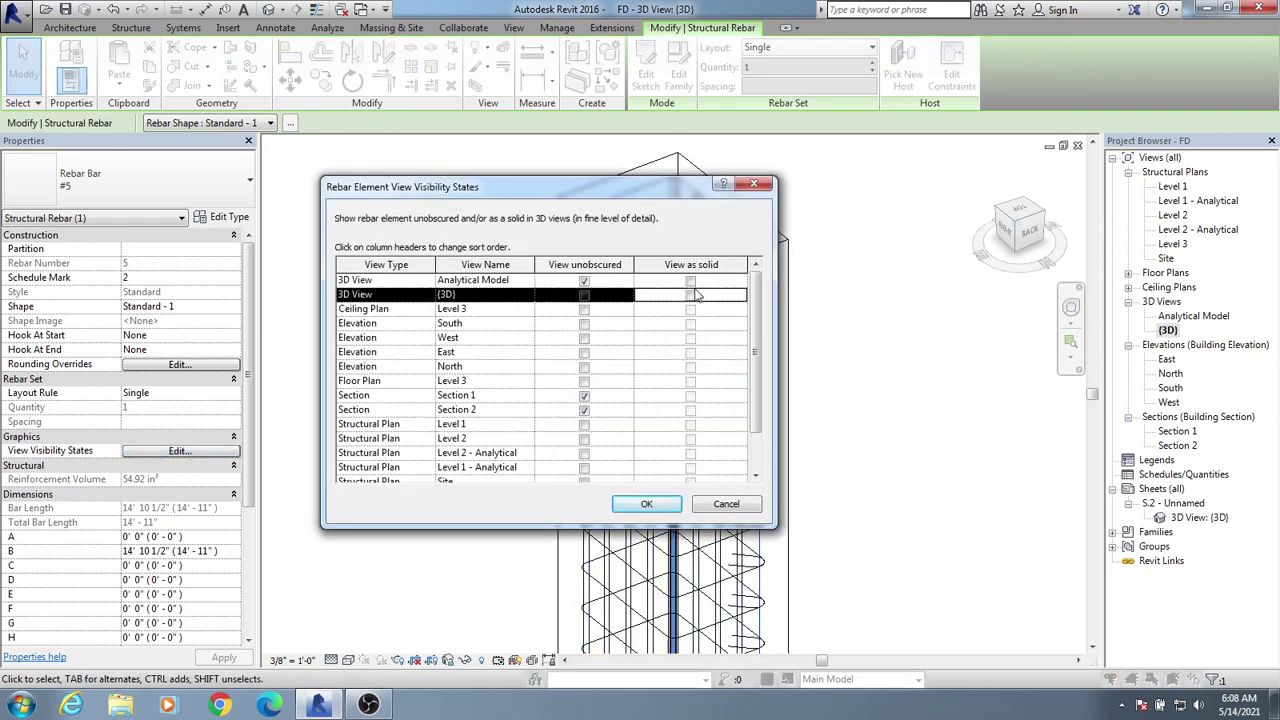
left_click(692, 282)
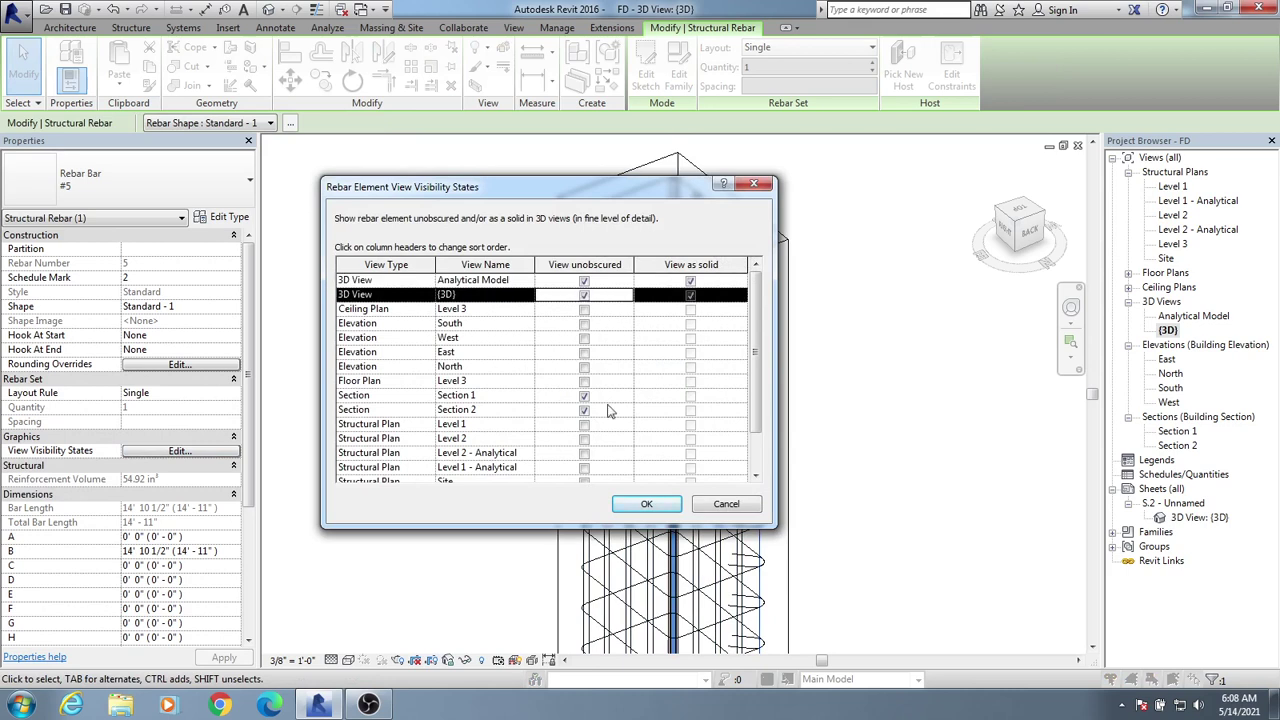
left_click(643, 507)
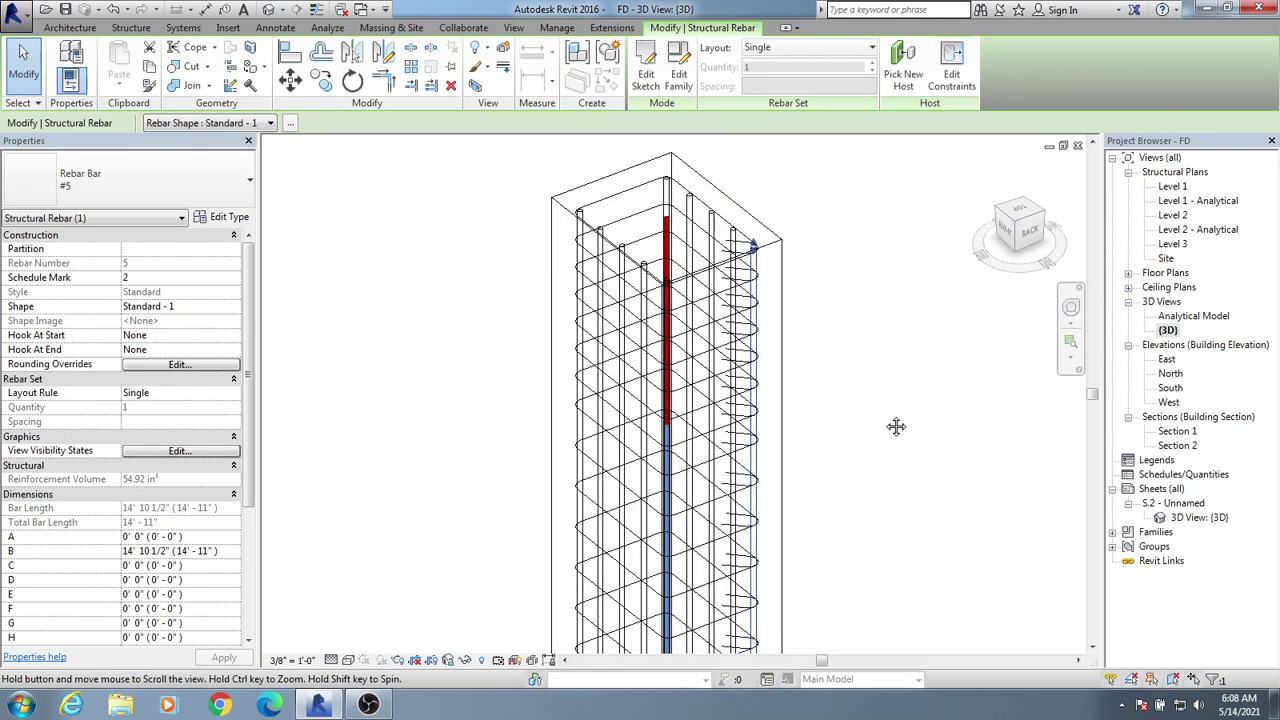
- Inspect the column and footing bars from several angles and set the 3D view's visual style to Realistic
middle_click_drag(884, 421, 777, 507, "shift")
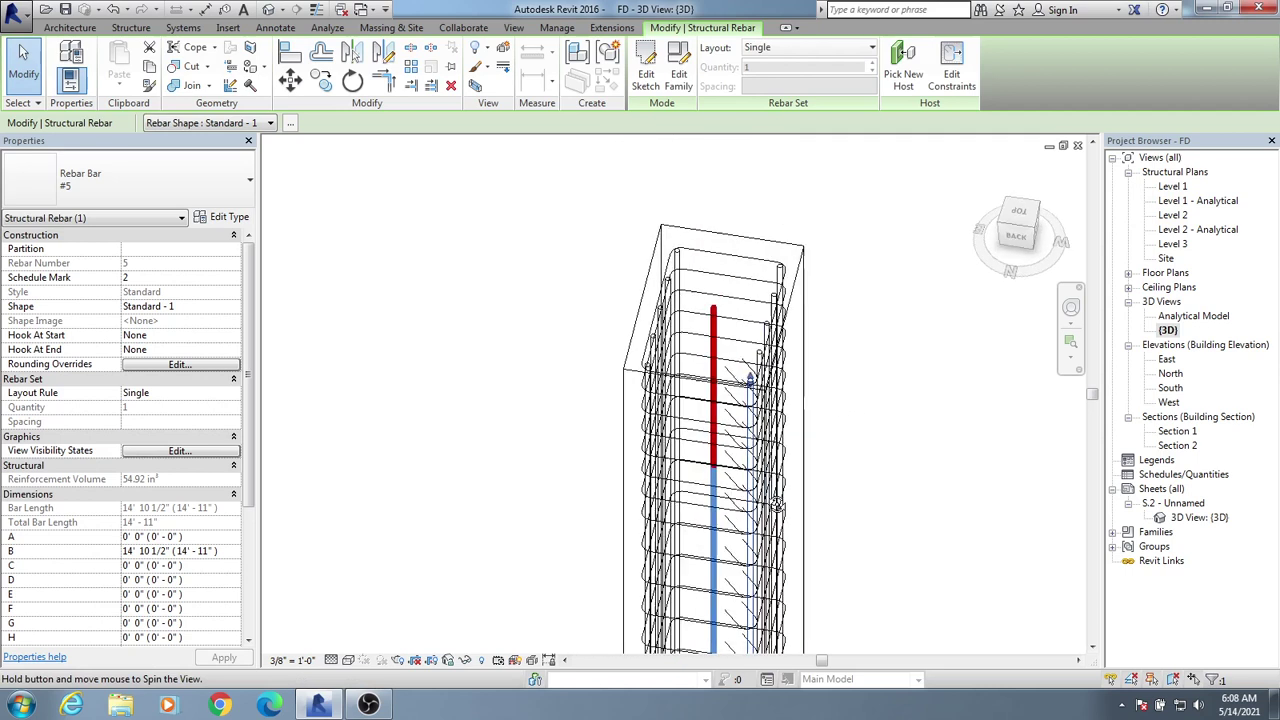
middle_click_drag(834, 451, 823, 437, "shift")
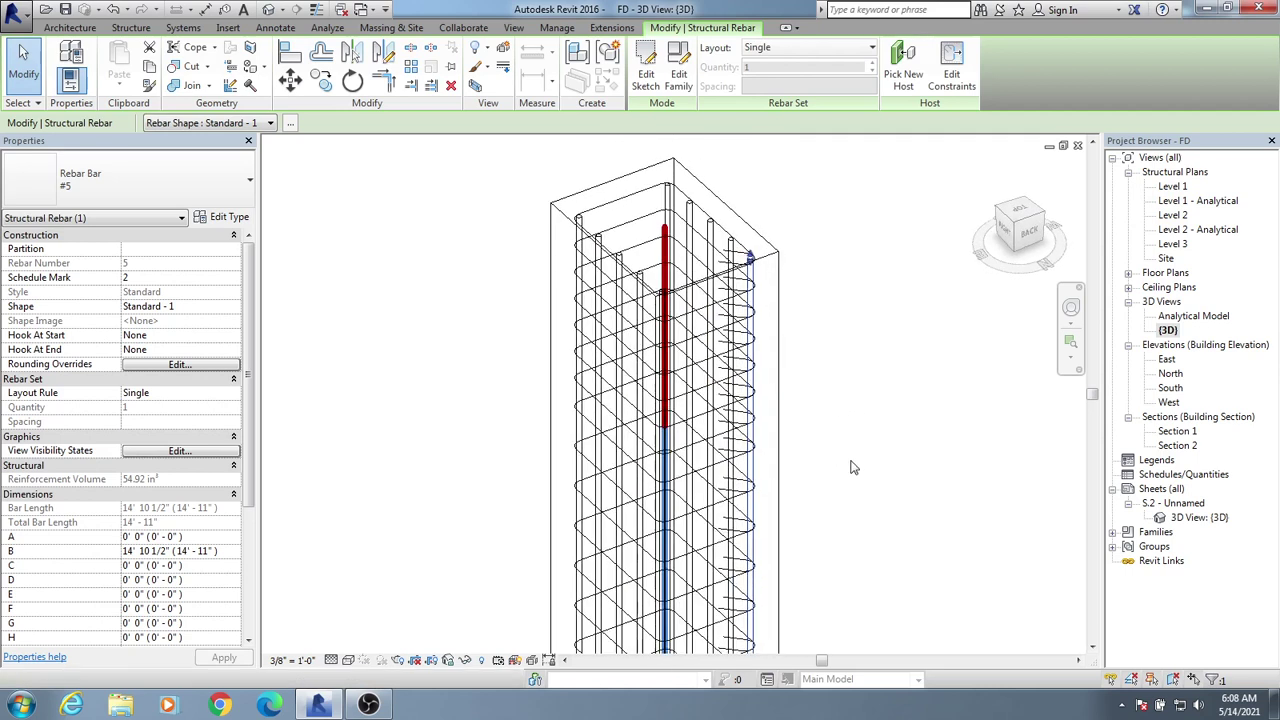
scroll(777, 477, "up", 4)
middle_click_drag(805, 538, 665, 340, "shift")
scroll(838, 385, "down", 2)
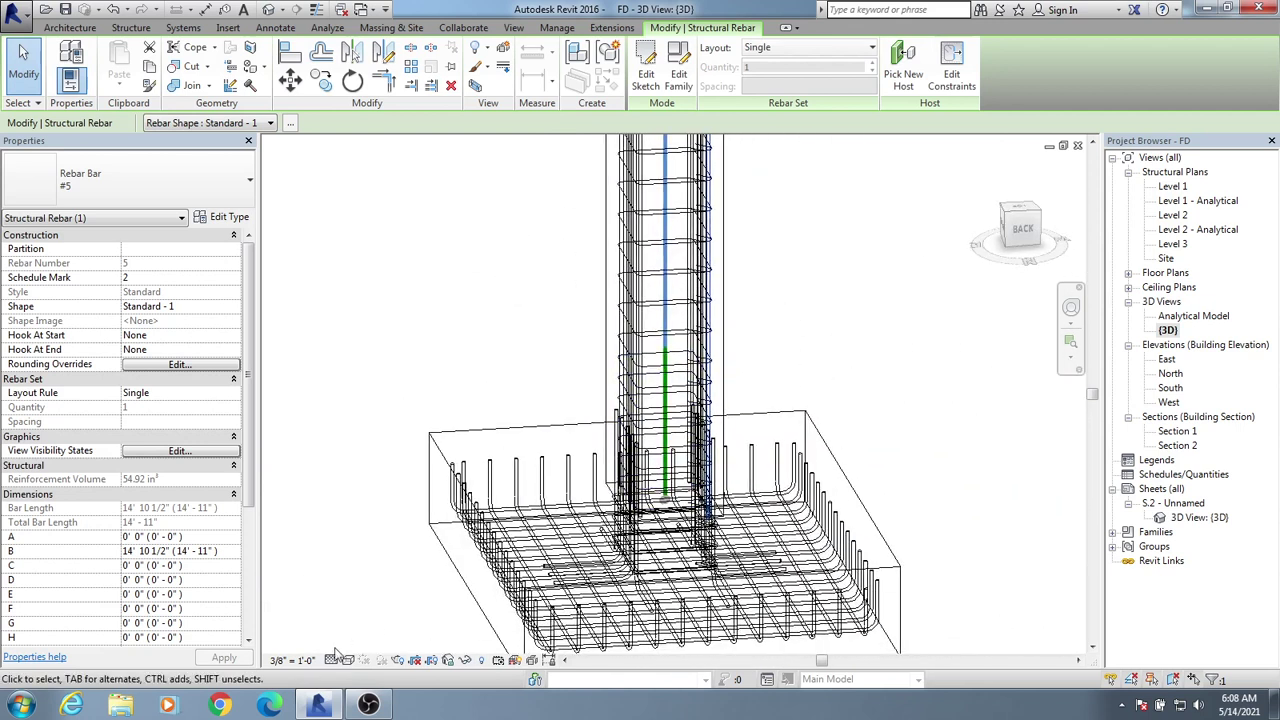
left_click(348, 660)
left_click(399, 632)
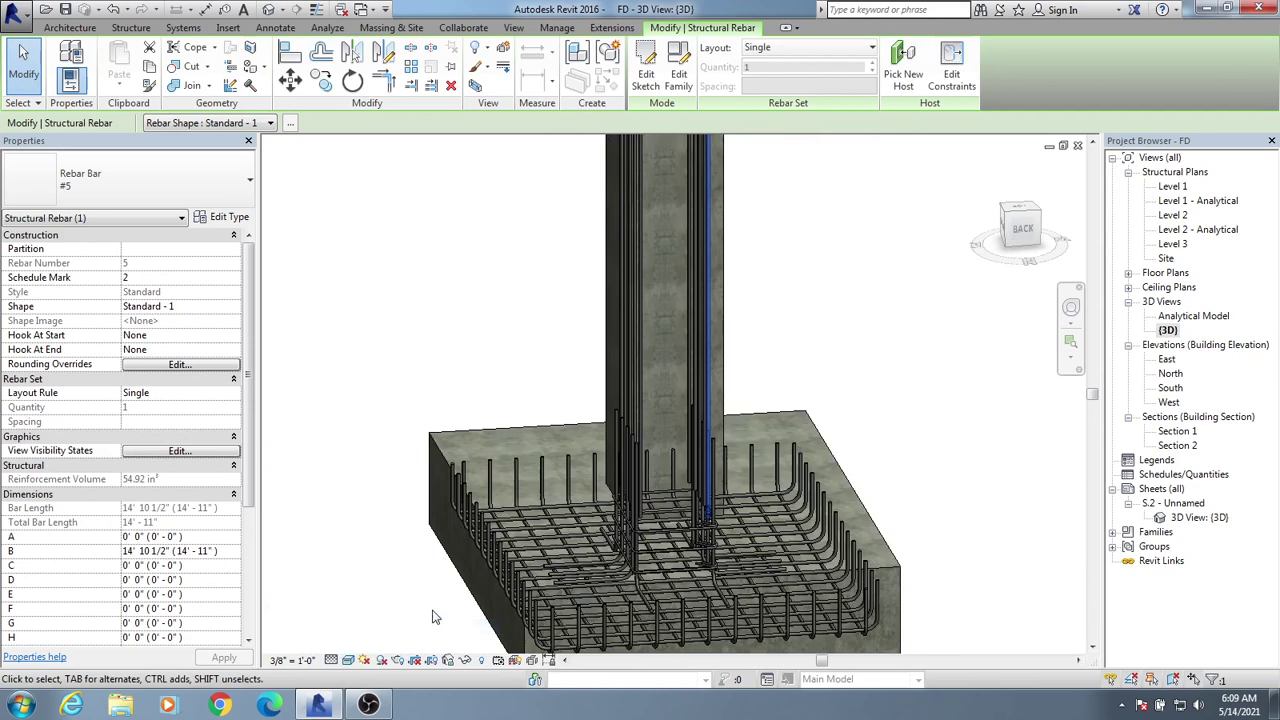
- Examine the column bars and footing mesh around the column base, and return the 3D view to Wireframe
middle_click_drag(812, 480, 800, 520, "shift")
left_click(921, 517)
middle_click_drag(652, 511, 735, 402, "shift")
scroll(735, 402, "up", 5)
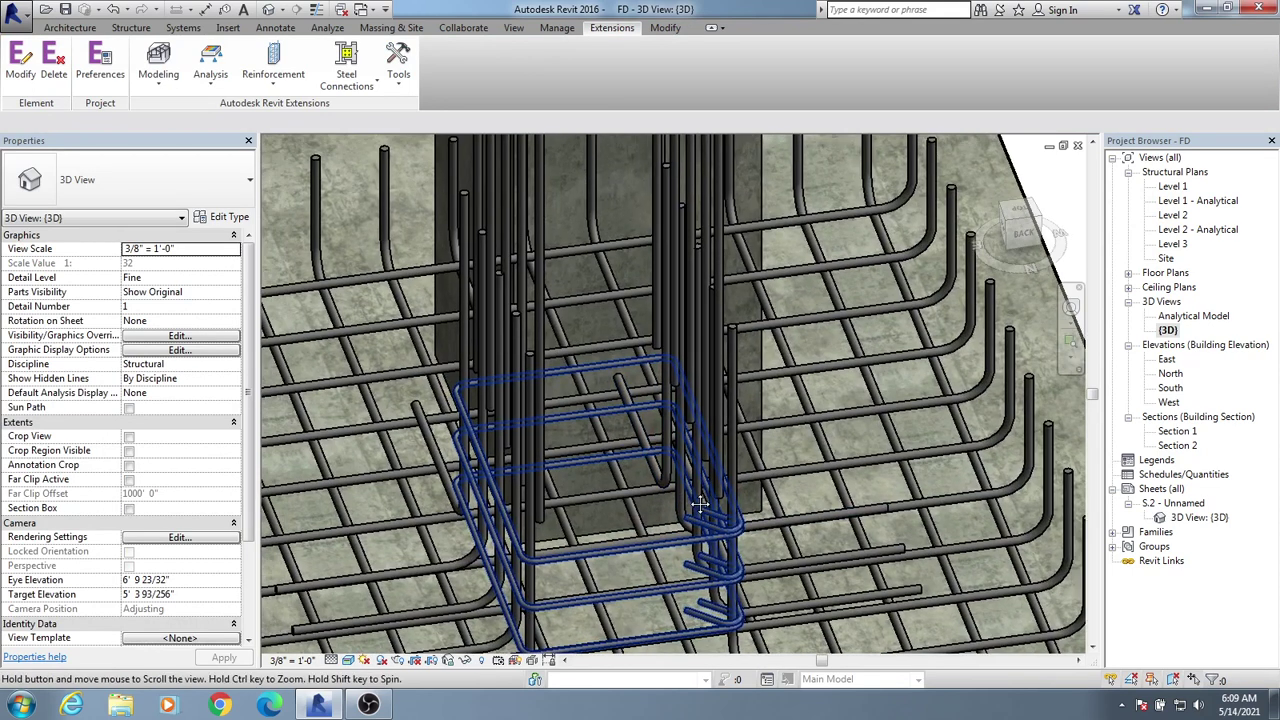
scroll(716, 399, "up", 2)
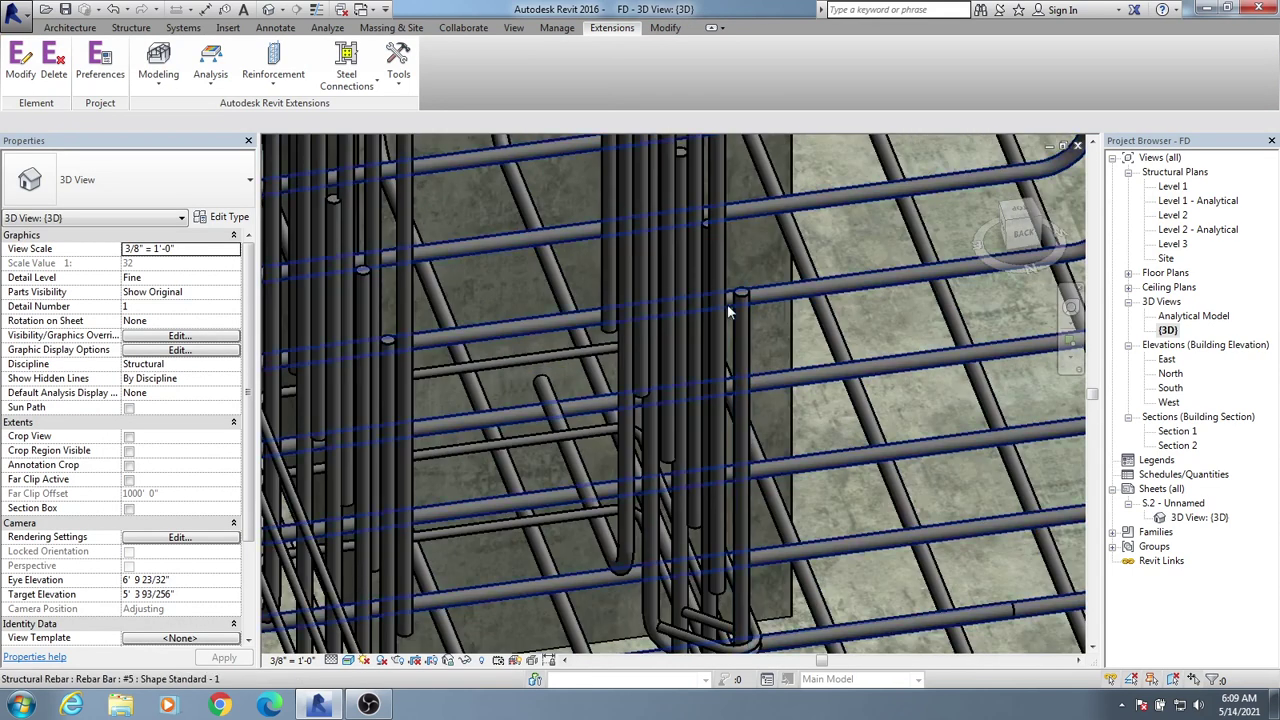
scroll(733, 352, "down", 6)
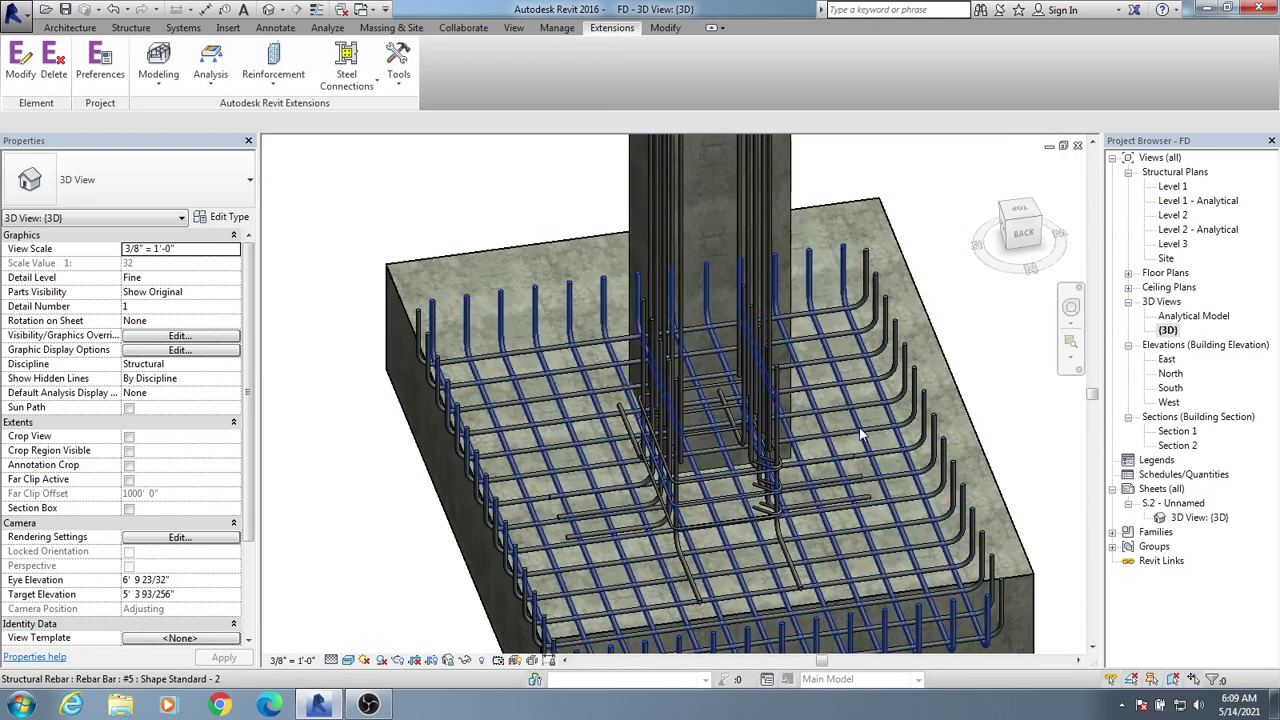
scroll(880, 425, "down", 4)
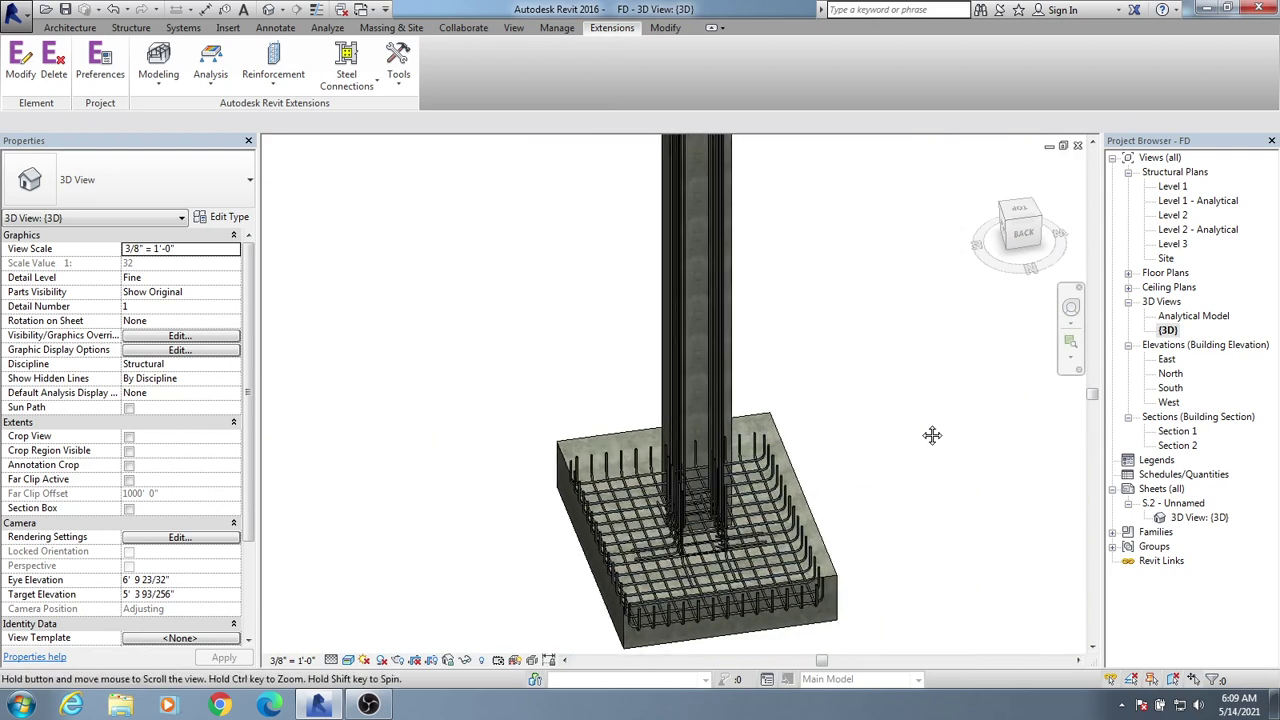
middle_click_drag(919, 435, 888, 490)
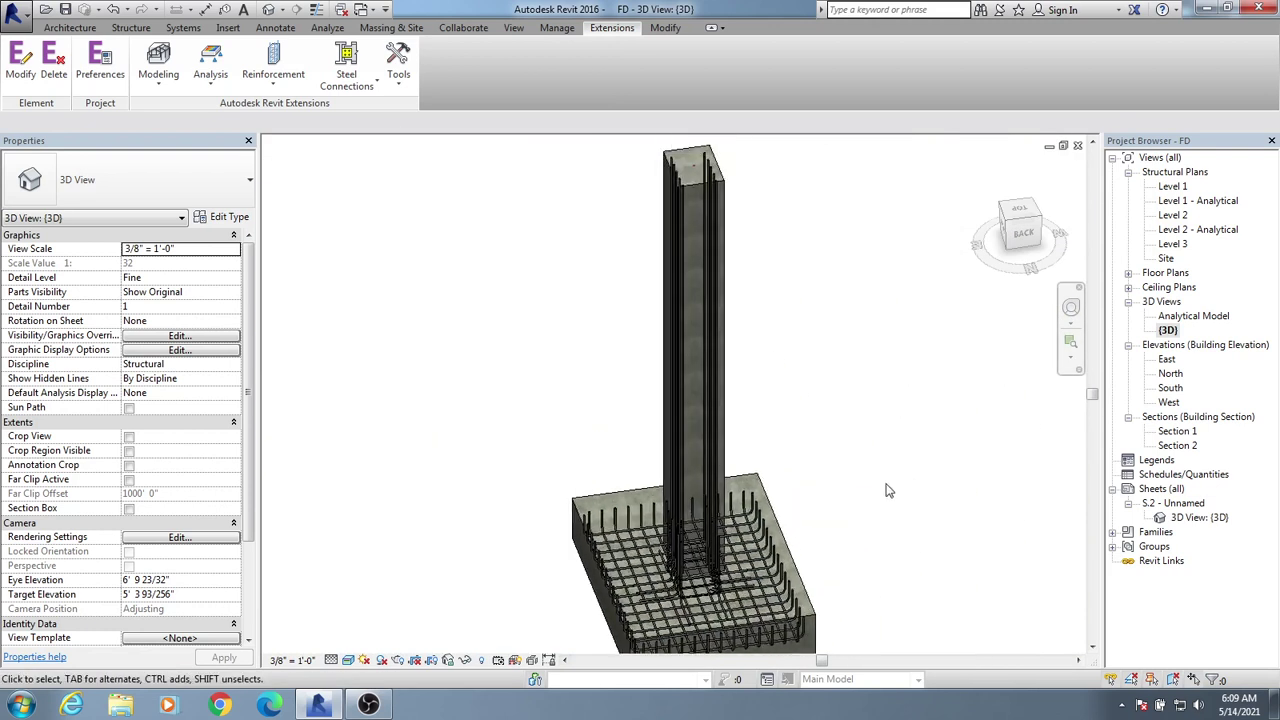
left_click(348, 660)
left_click(400, 564)
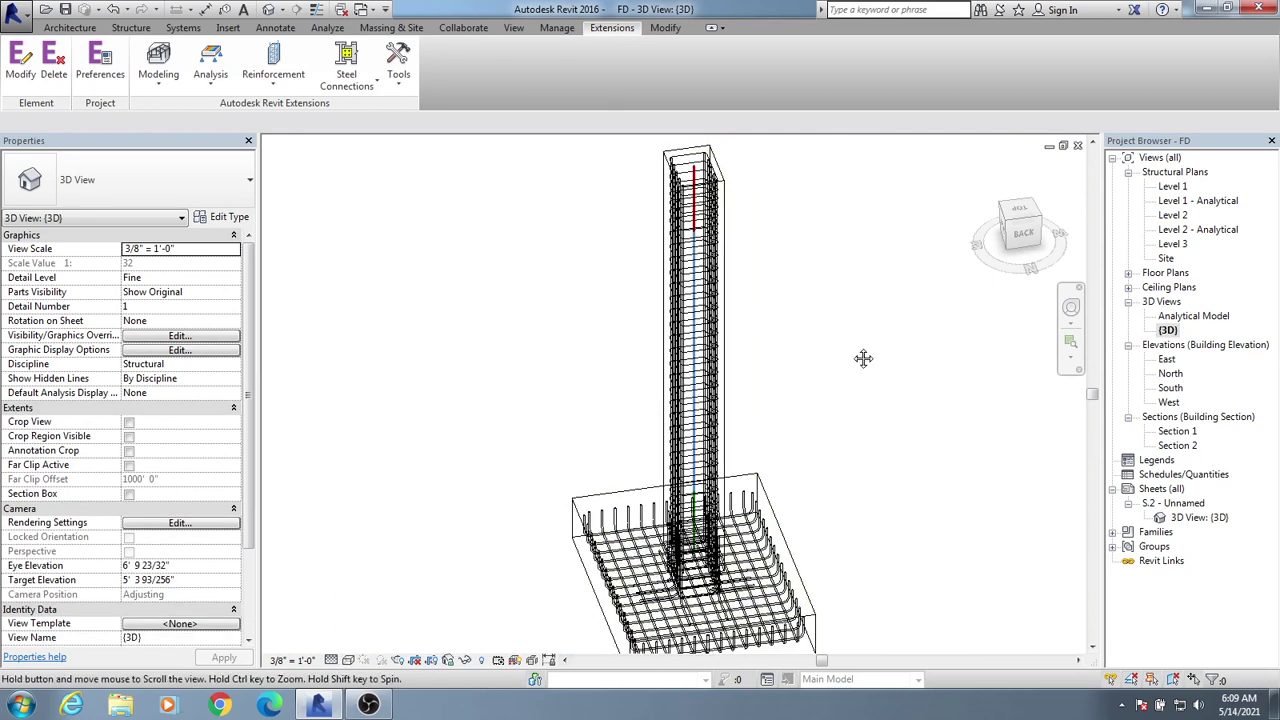
- Set the column's three #4 stirrup sets as unobscured and solid in the Analytical Model and {3D} views
scroll(863, 358, "up", 6)
middle_click_drag(850, 352, 940, 334, "shift")
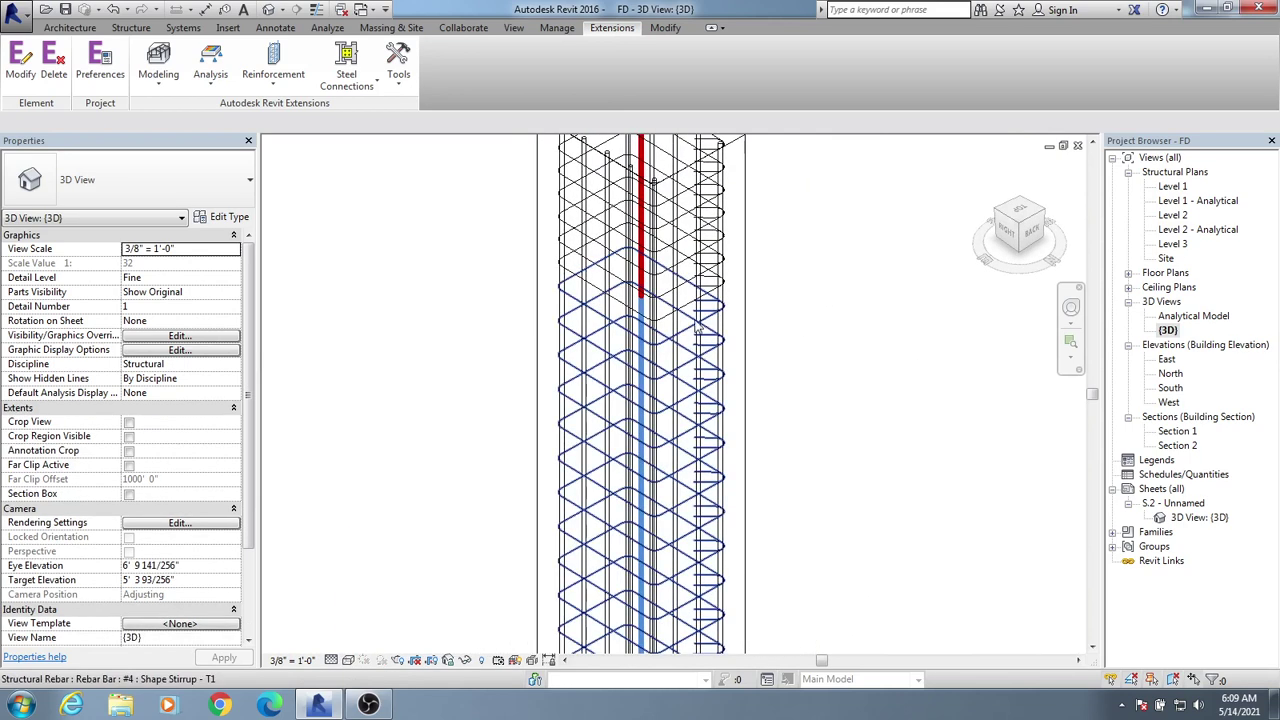
left_click(691, 290)
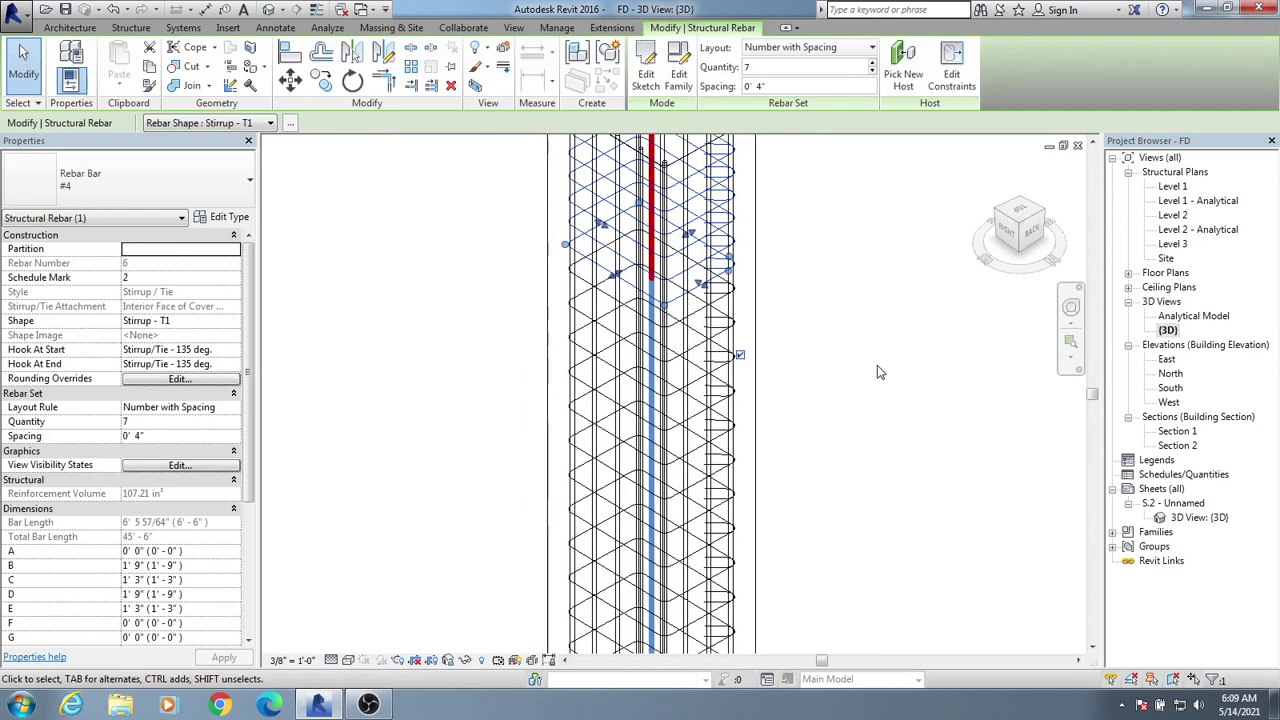
left_click(697, 418, "ctrl")
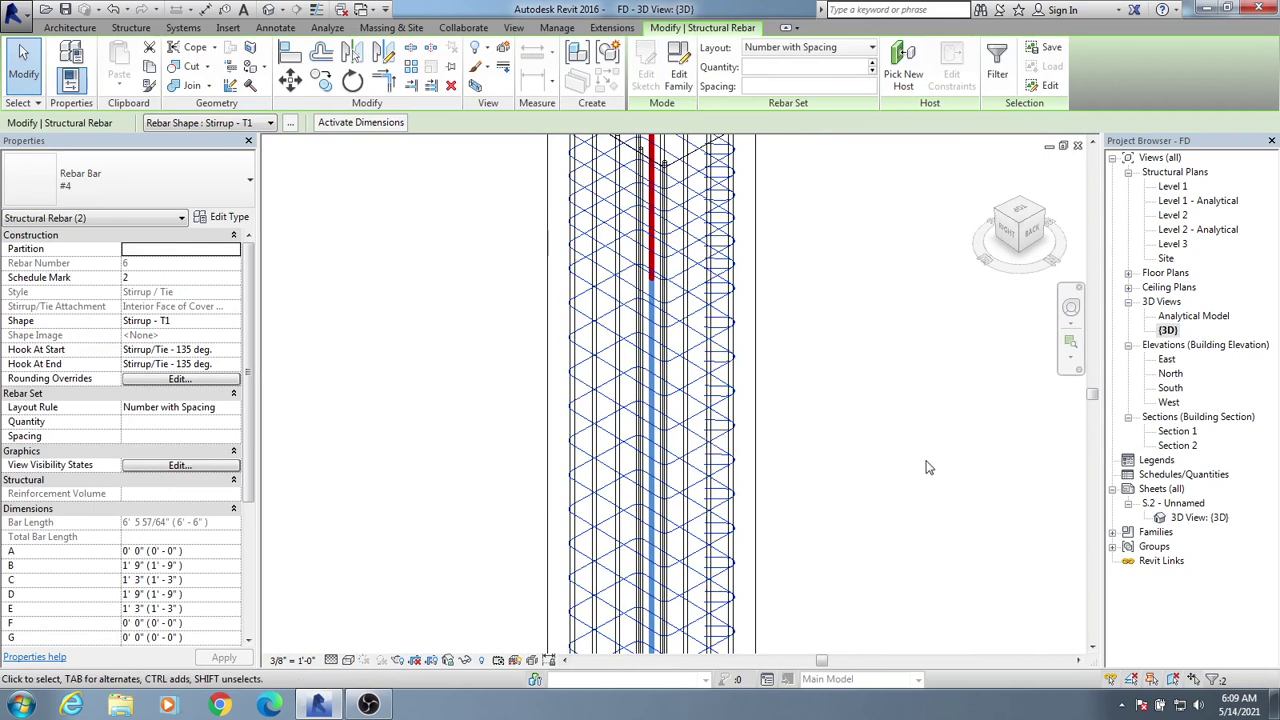
middle_click_drag(943, 220, 820, 384)
scroll(820, 384, "down", 2)
scroll(820, 366, "up", 2)
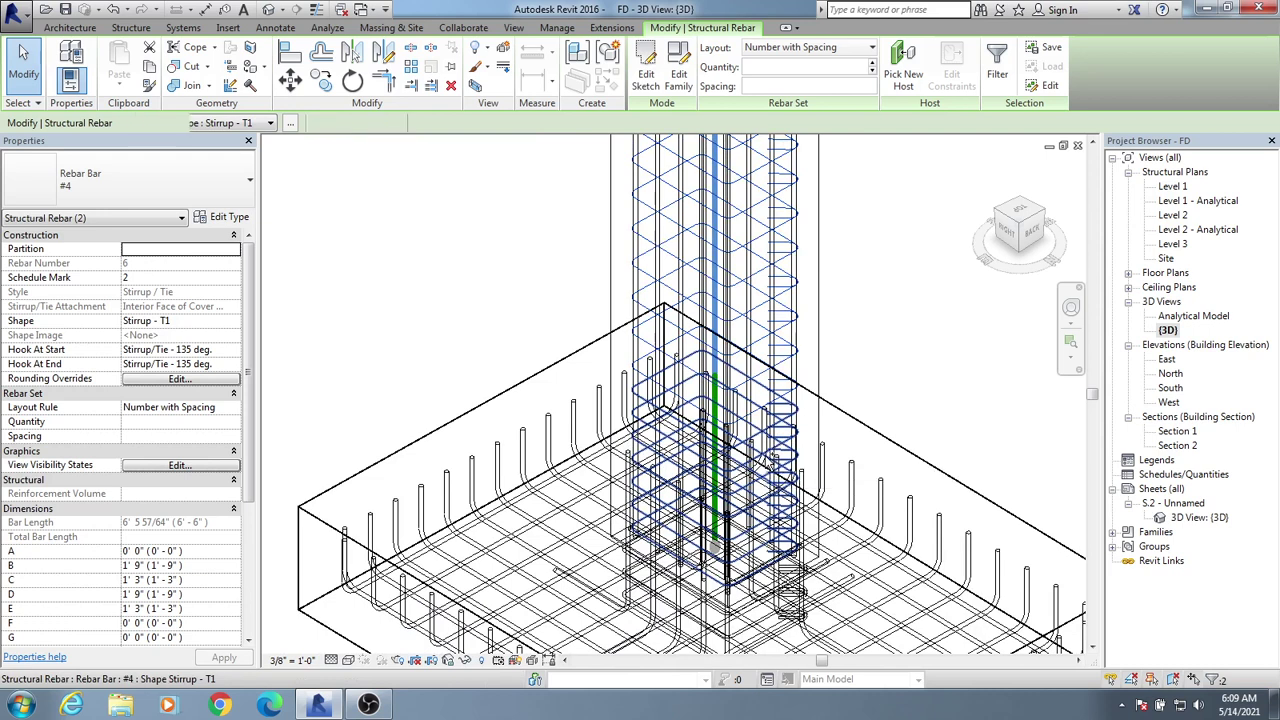
left_click(772, 459, "ctrl")
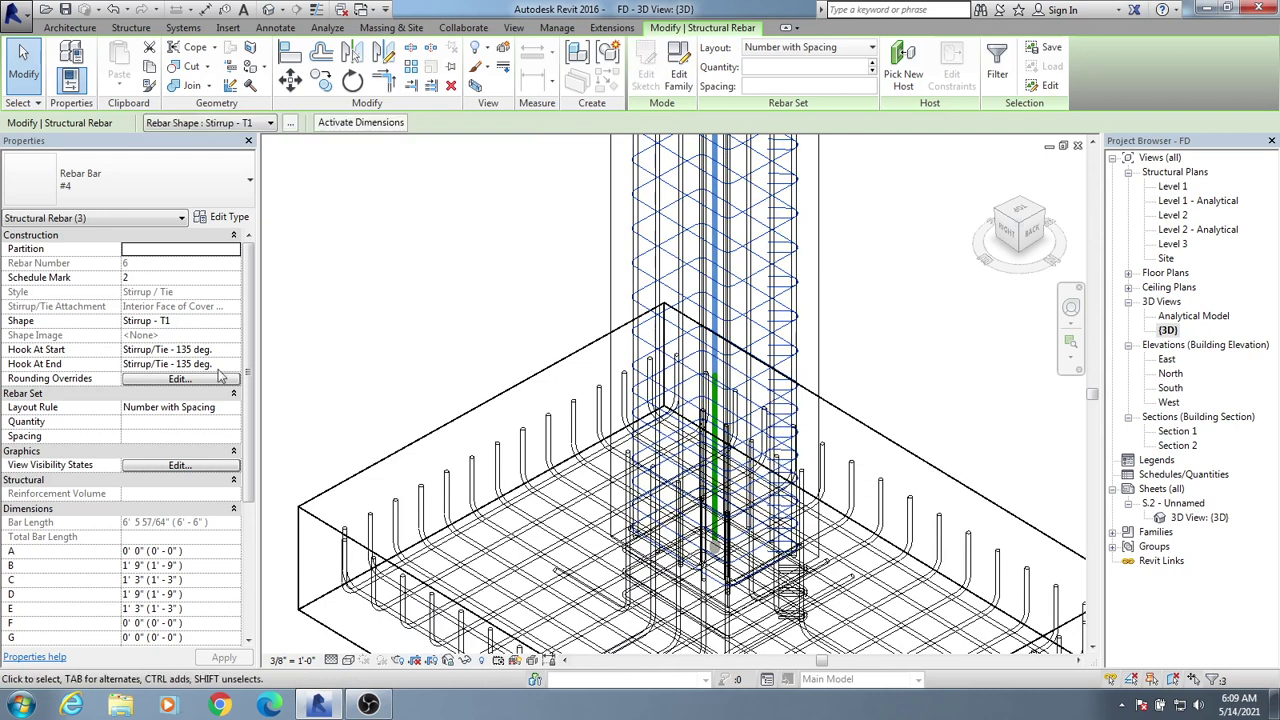
left_click(178, 465)
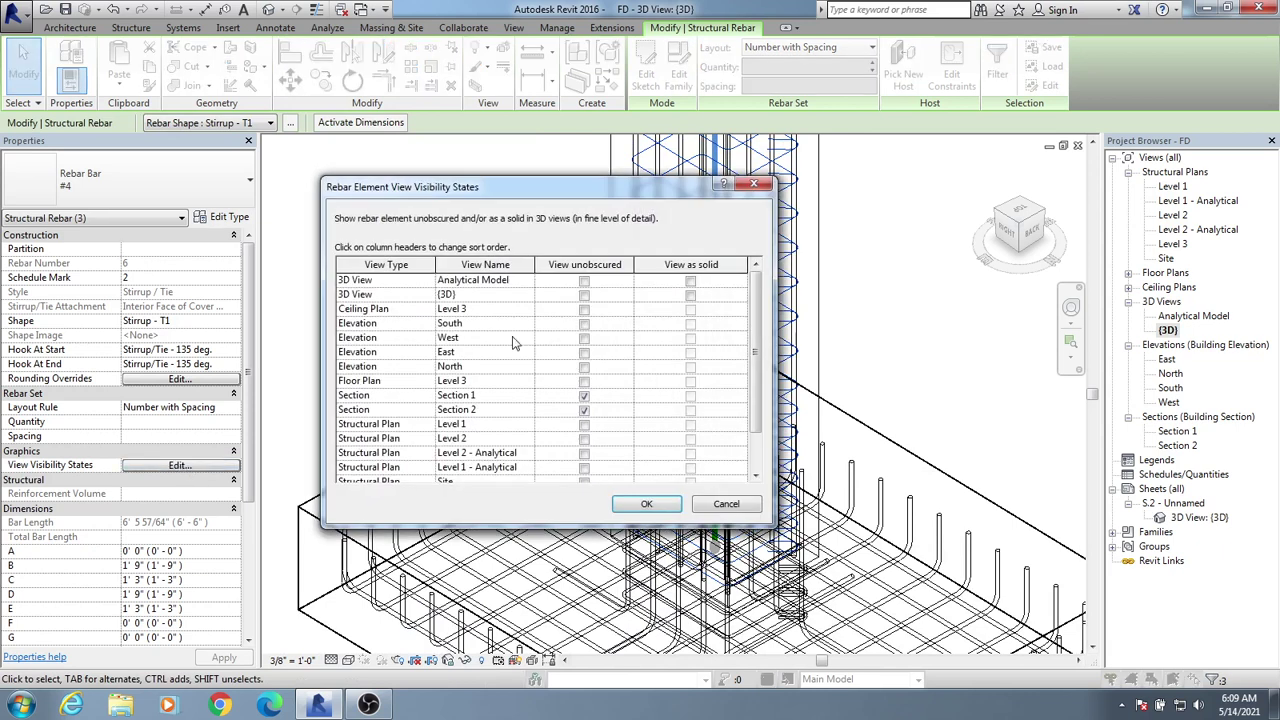
left_click(690, 296)
left_click(585, 296)
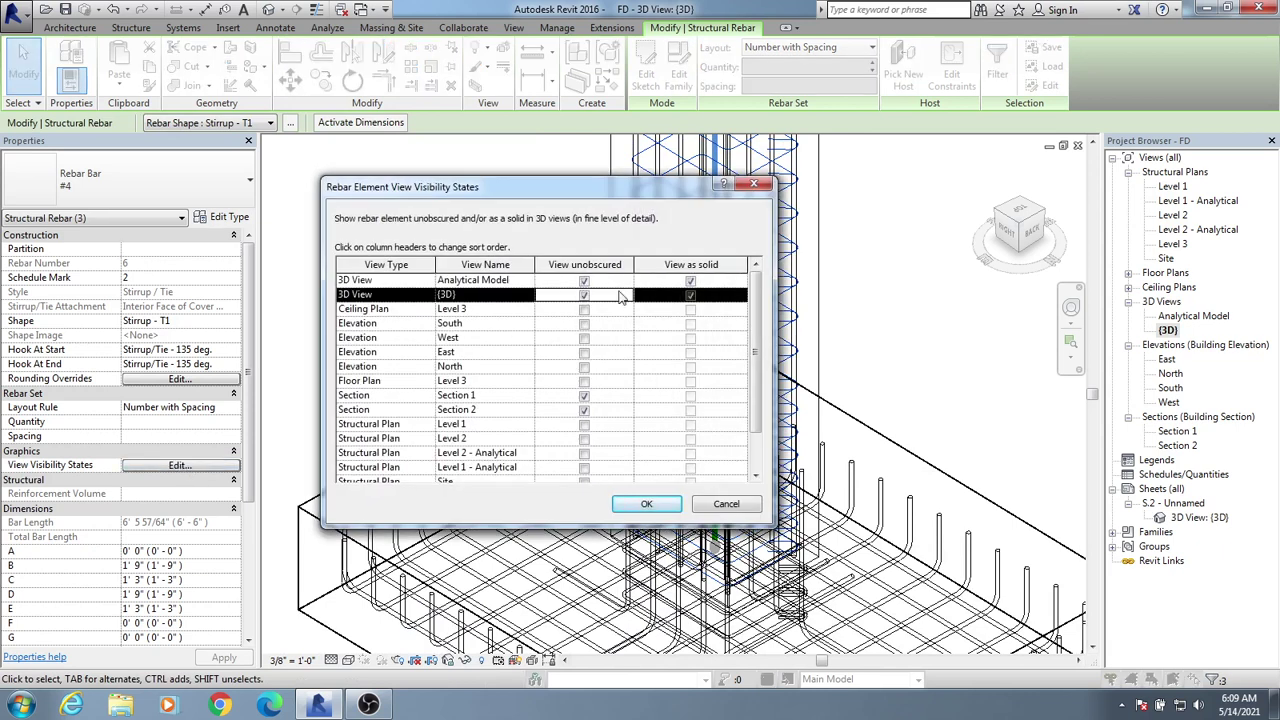
left_click(647, 505)
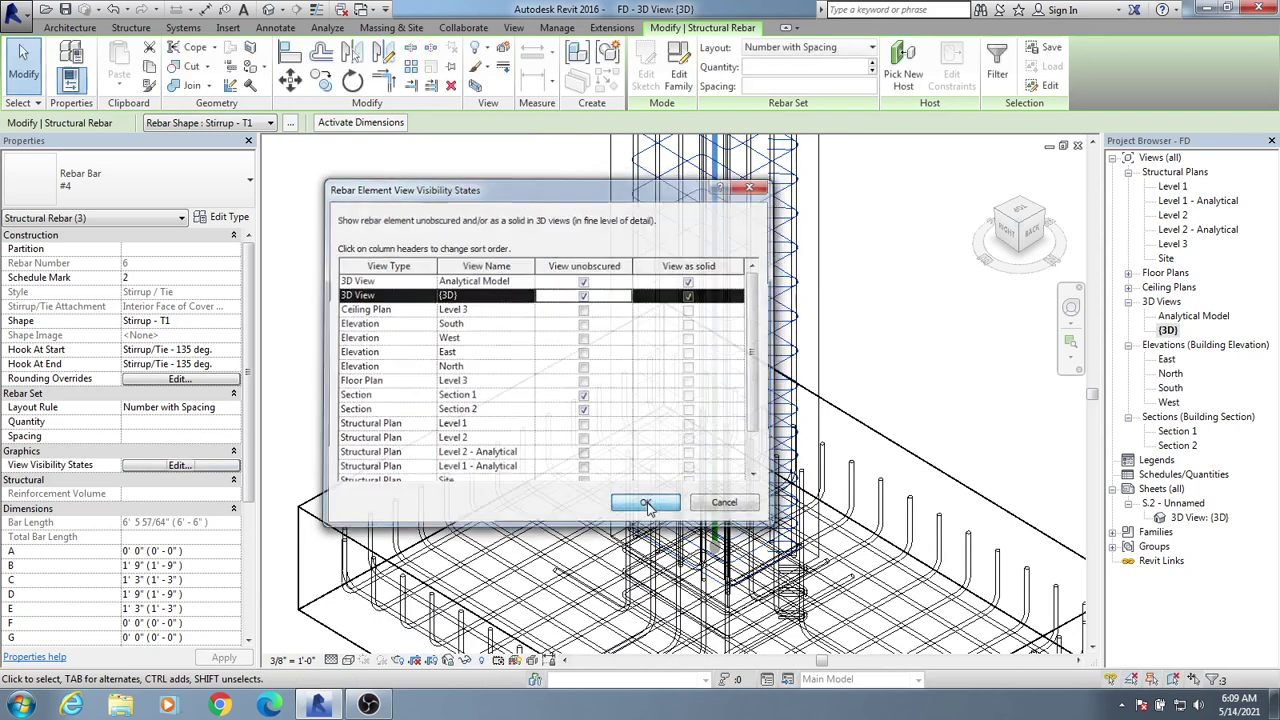
- Set the 3D view's visual style to Realistic
scroll(869, 410, "up", 3)
scroll(869, 410, "down", 5)
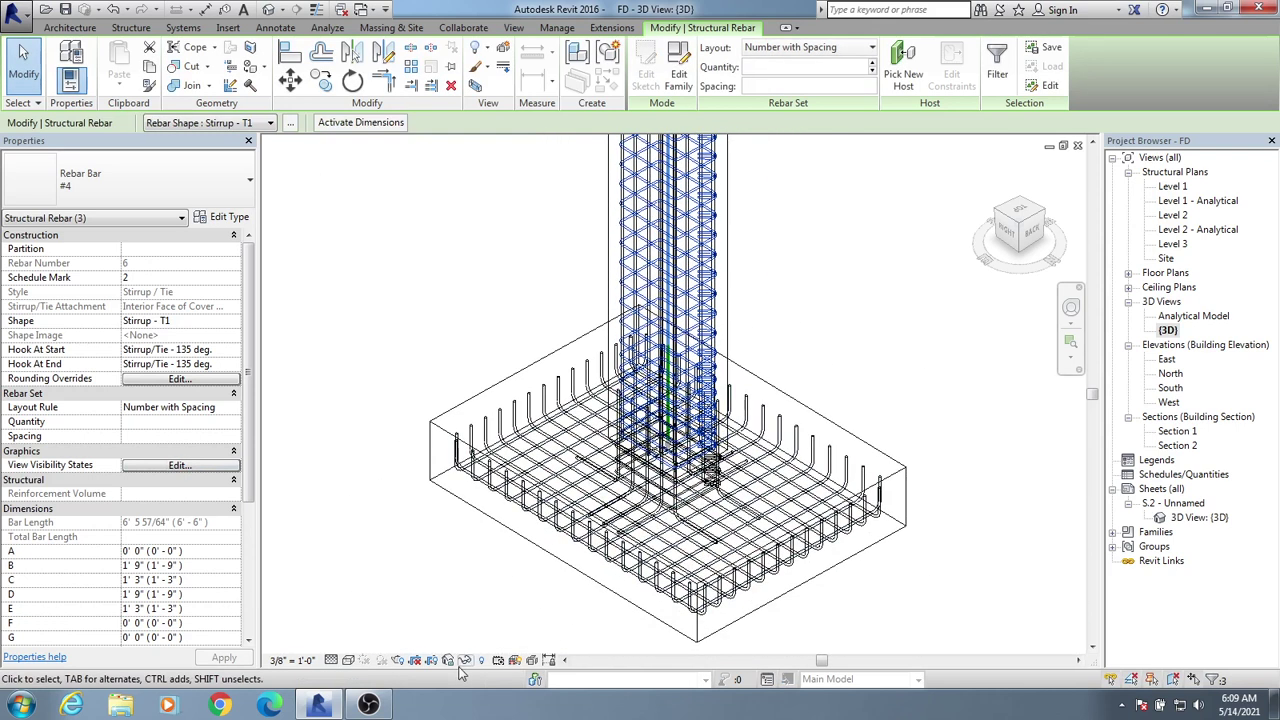
left_click(351, 664)
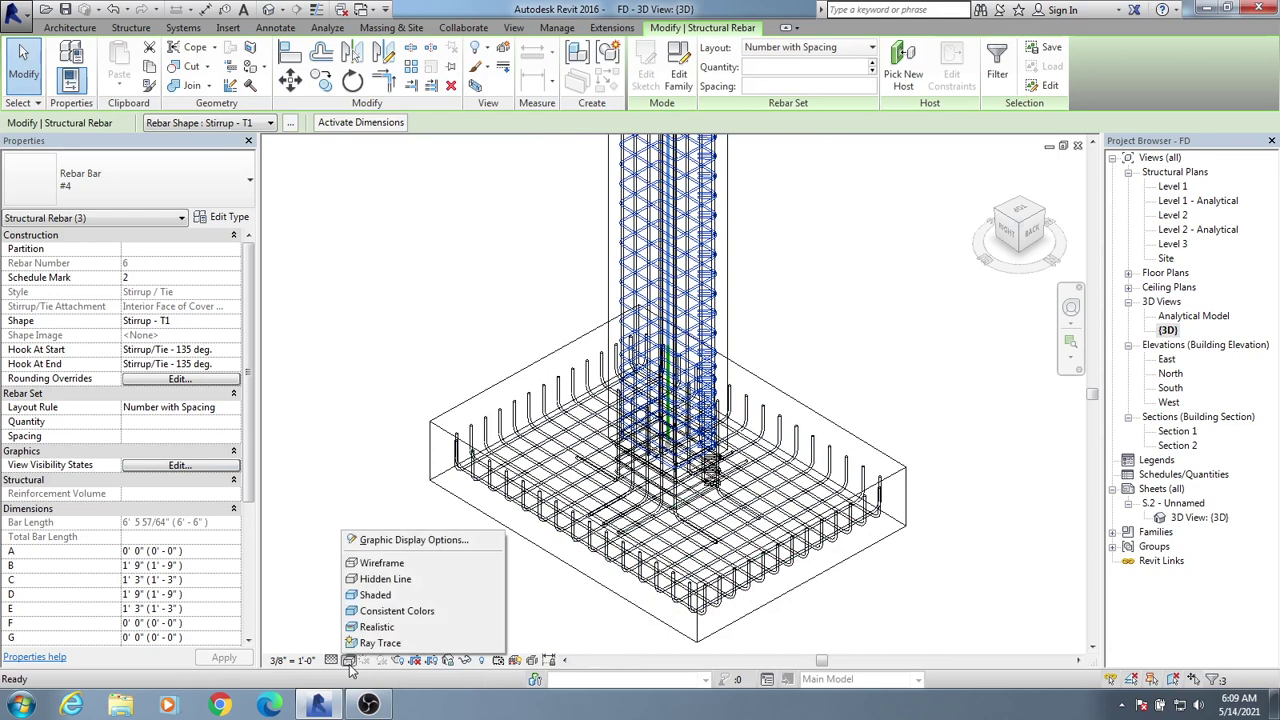
left_click(402, 632)
- Examine the column's solid stirrups and vertical bars near the footing from several angles
middle_click_drag(932, 310, 496, 398, "shift")
scroll(610, 460, "up", 5)
scroll(596, 477, "down", 2)
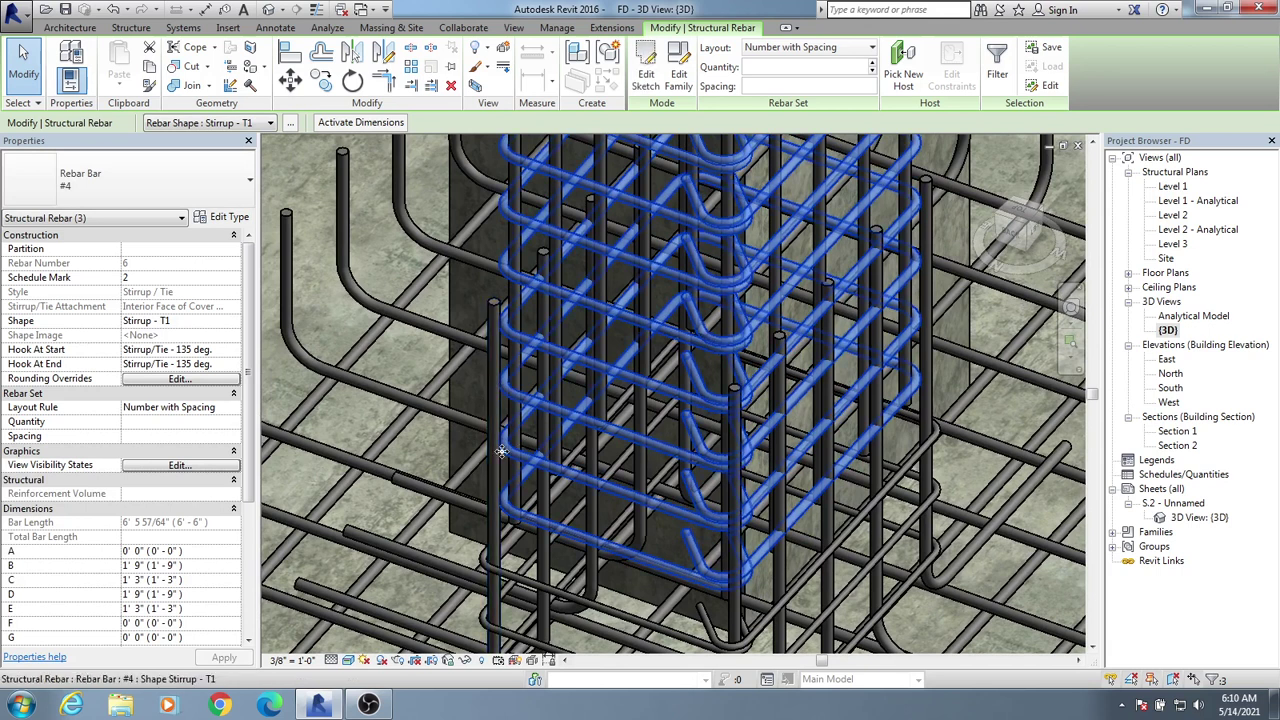
middle_click_drag(505, 398, 523, 412, "shift")
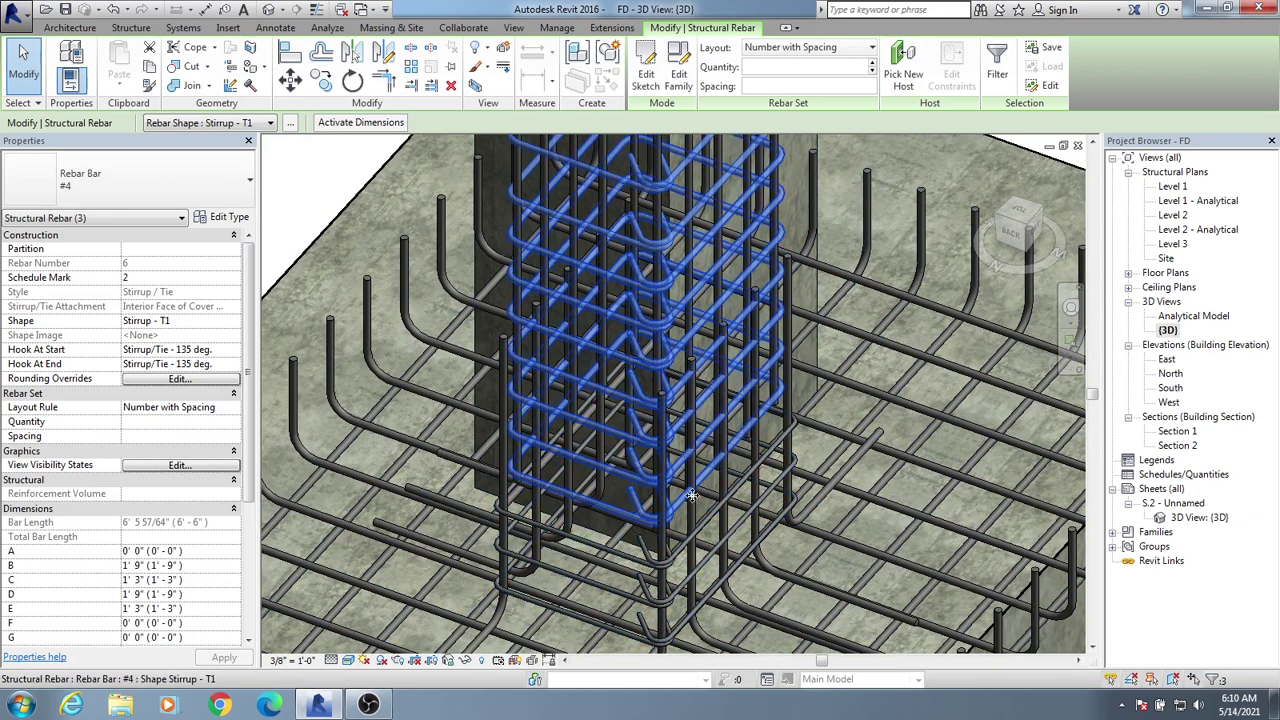
scroll(690, 493, "down", 2)
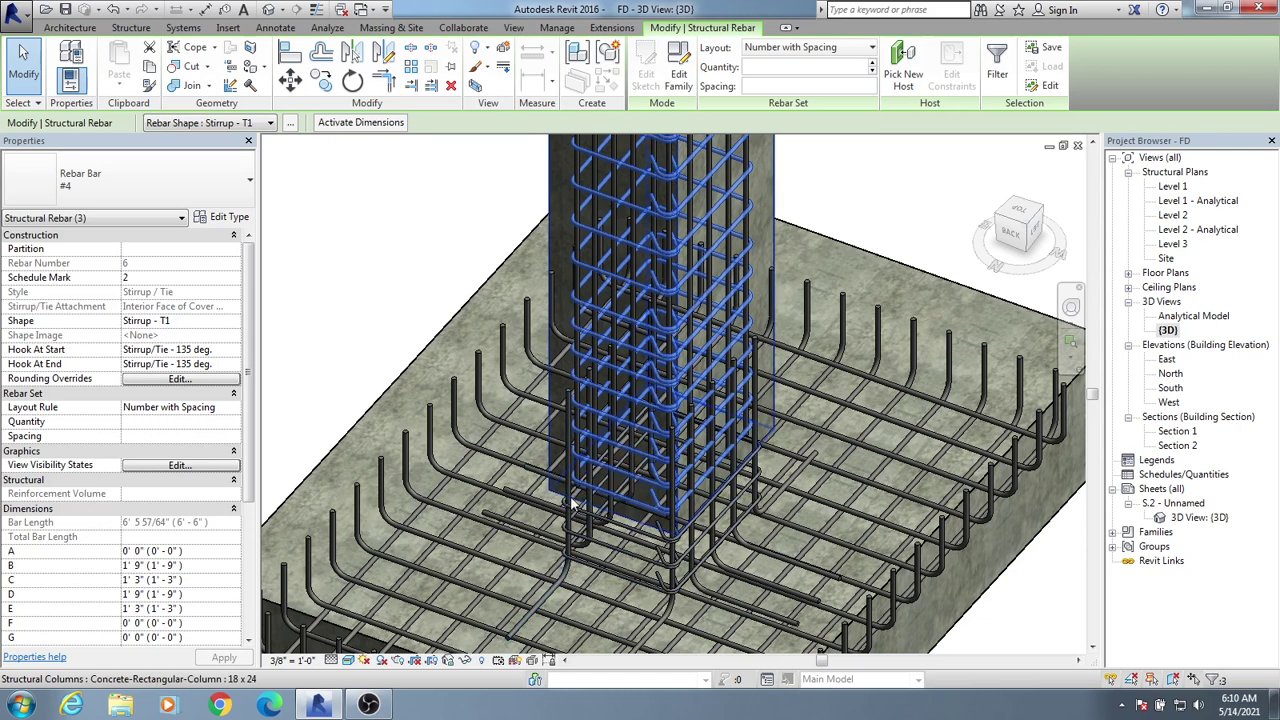
middle_click_drag(775, 423, 665, 178, "shift")
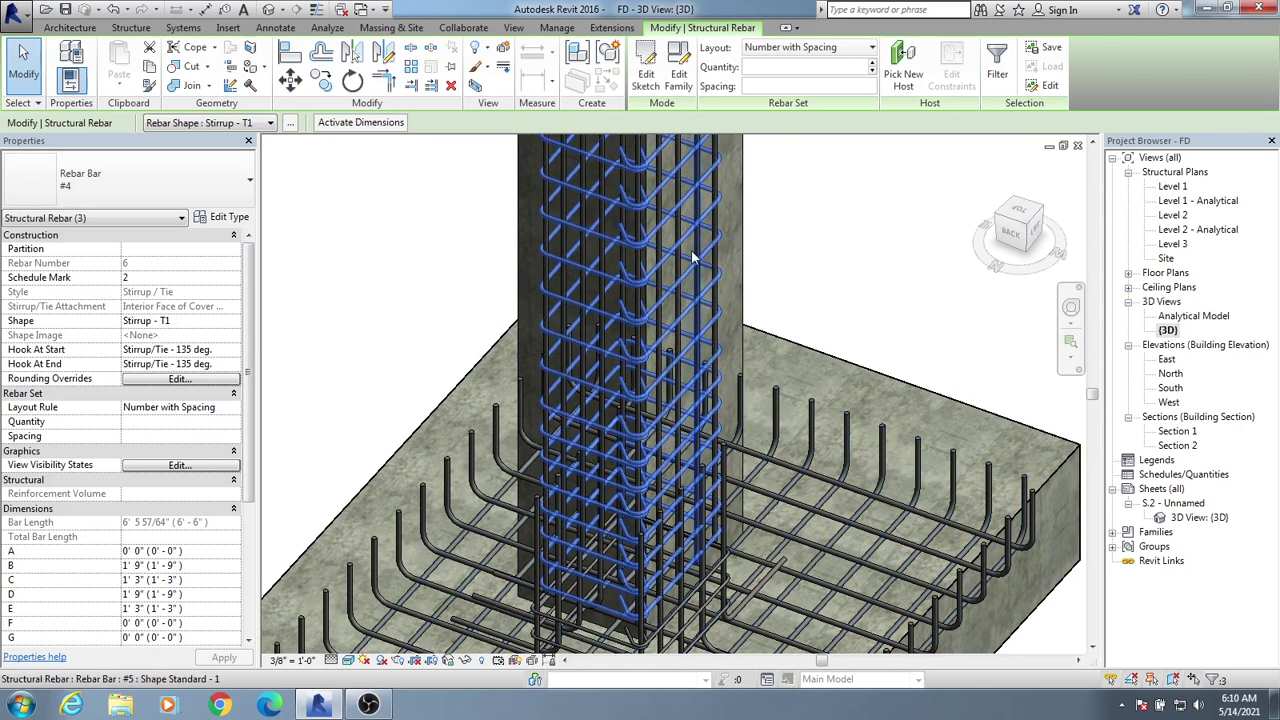
left_click(740, 258)
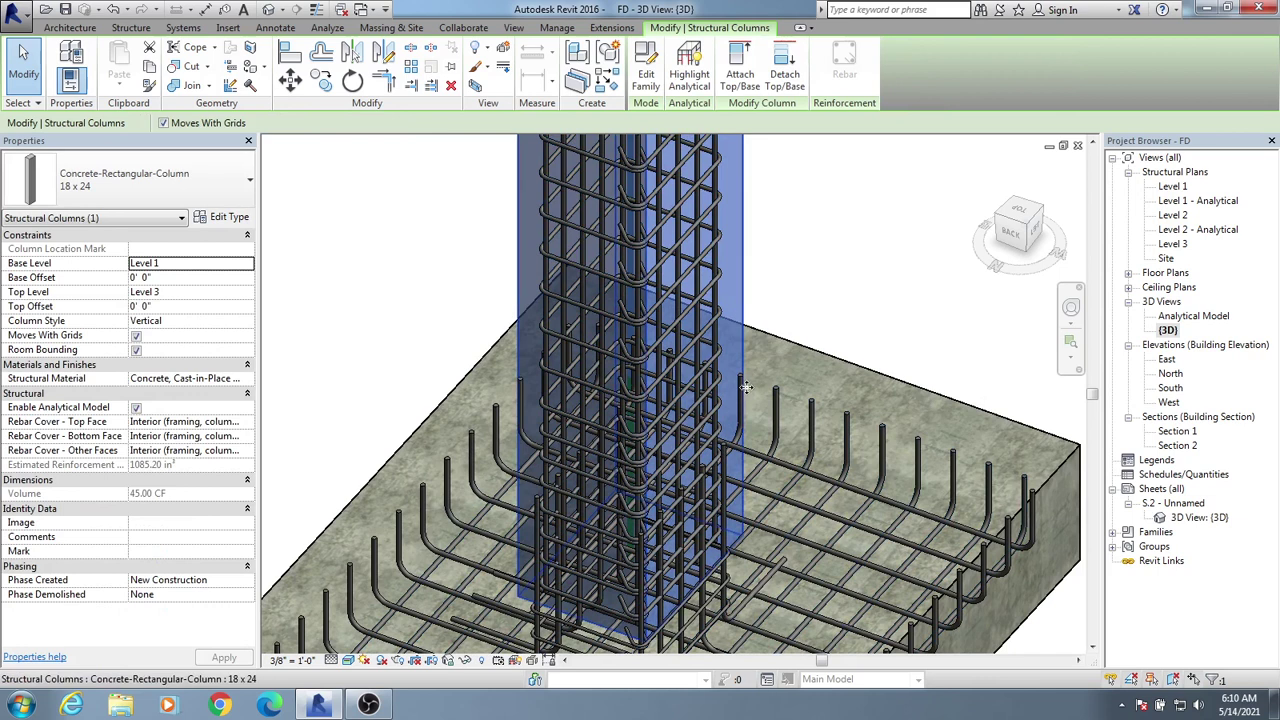
middle_click_drag(735, 310, 780, 412, "shift")
key("Escape")
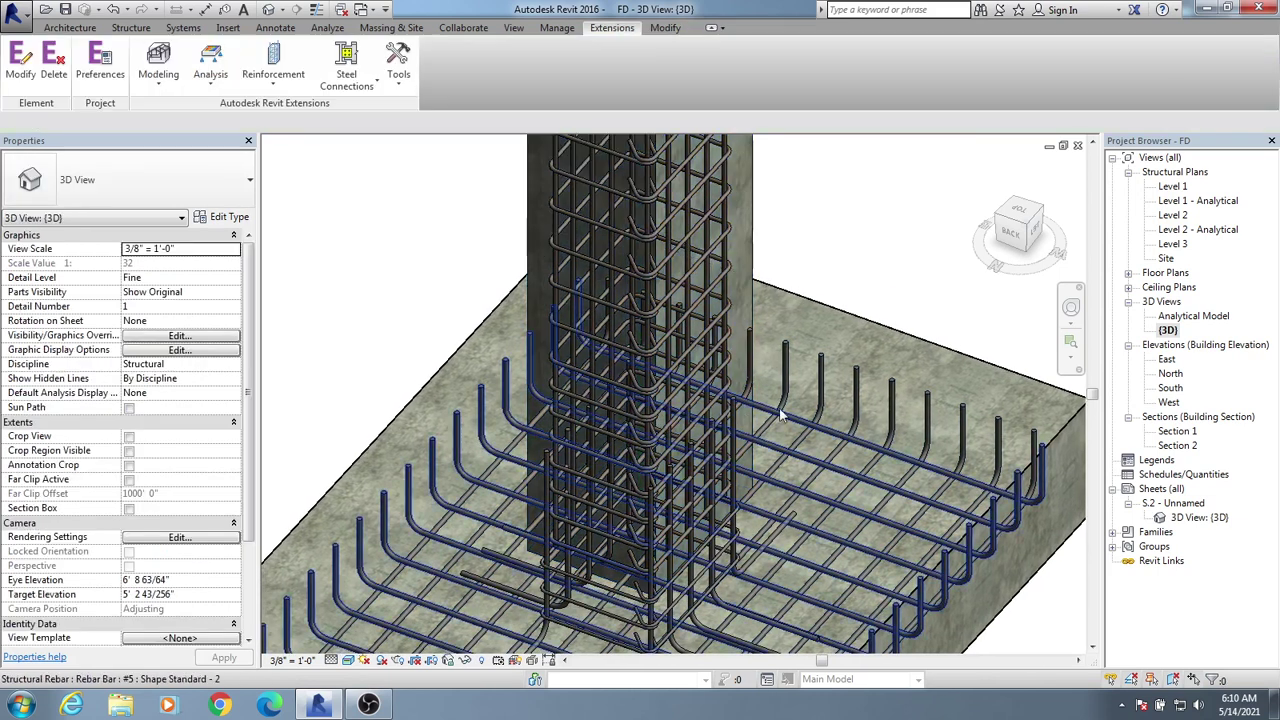
- Inspect the #5 corner dowel and the #3 pier stirrups where the column meets the footing mesh
left_click(735, 450)
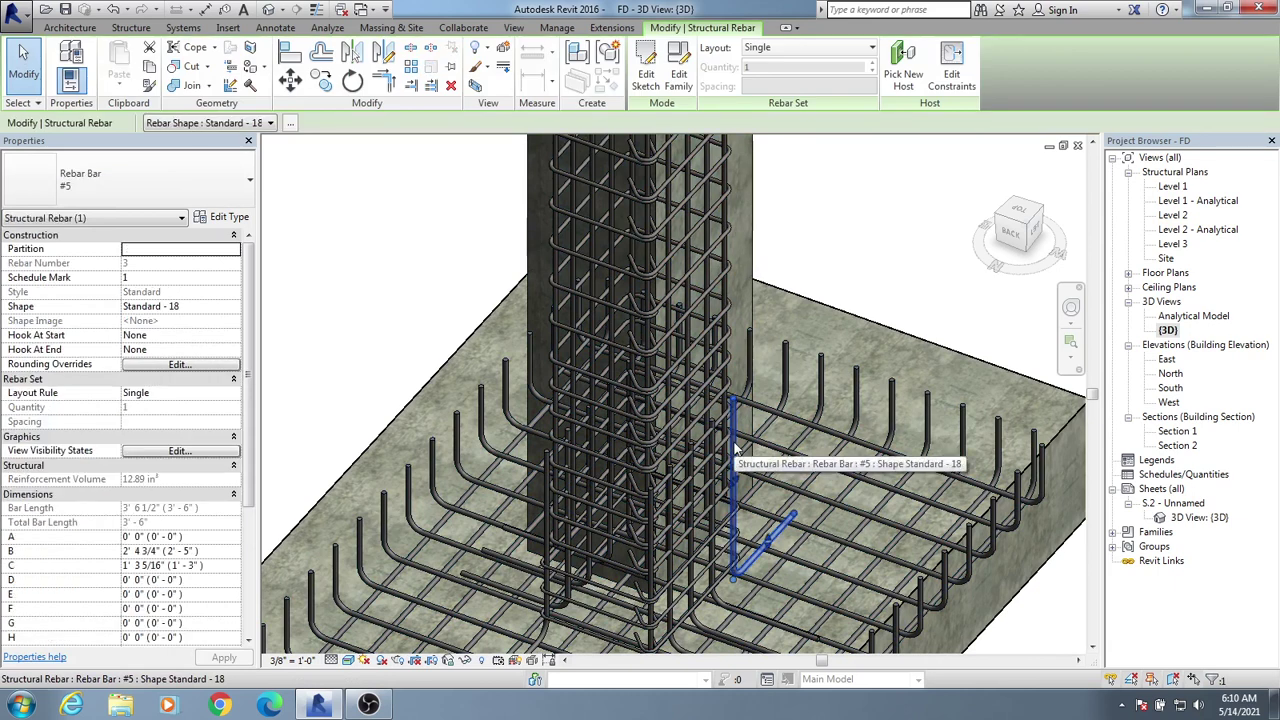
middle_click_drag(444, 382, 448, 378)
key("Escape")
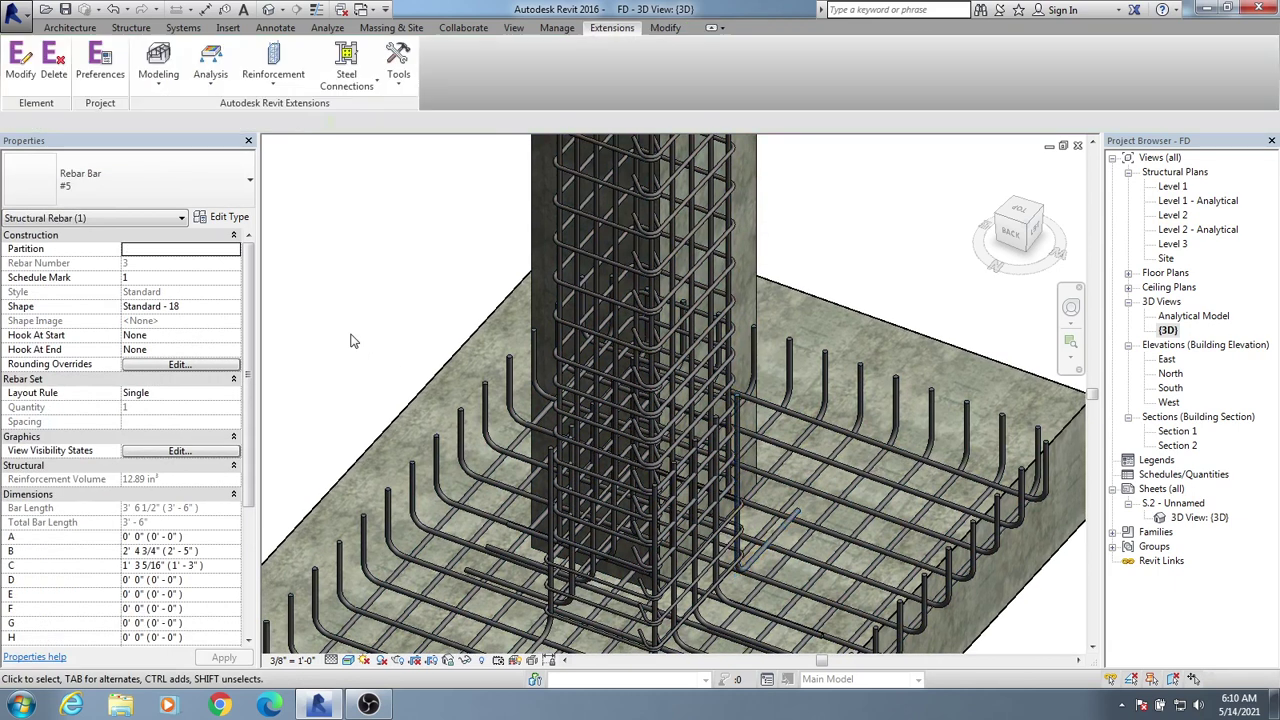
scroll(362, 345, "down", 2)
middle_click_drag(420, 420, 645, 478, "shift")
scroll(645, 419, "up", 5)
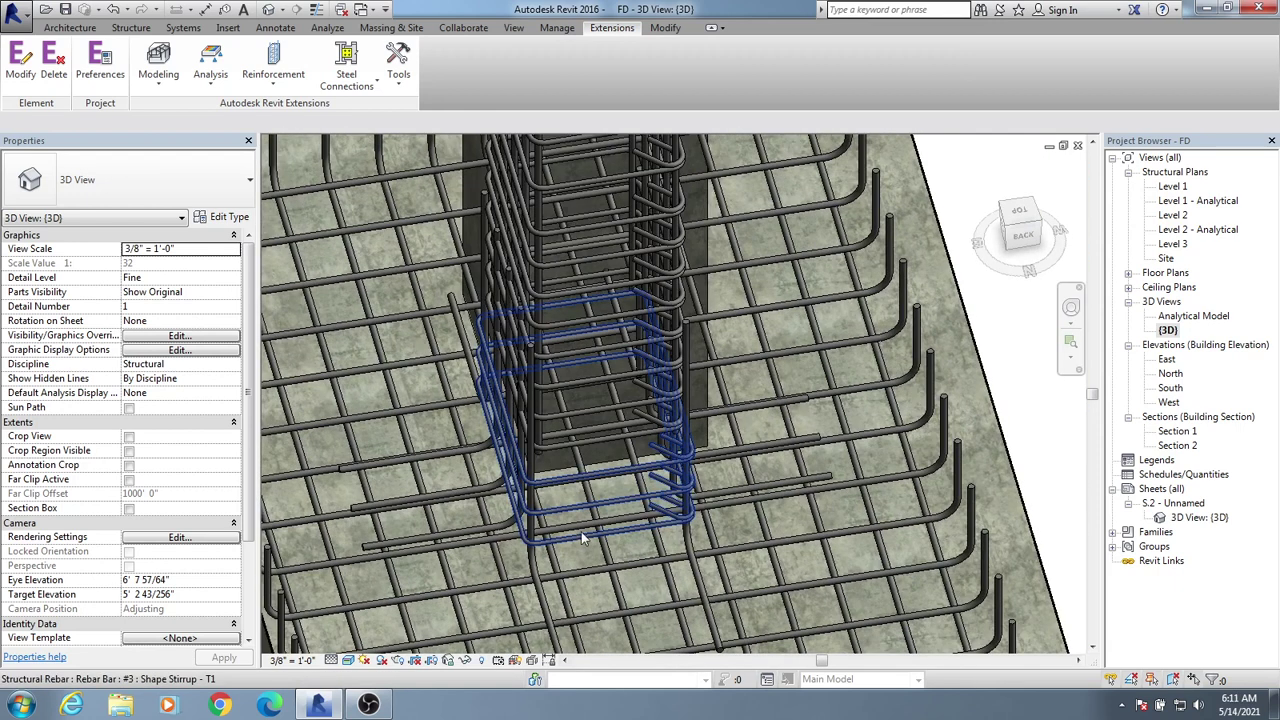
middle_click_drag(581, 531, 488, 575, "shift")
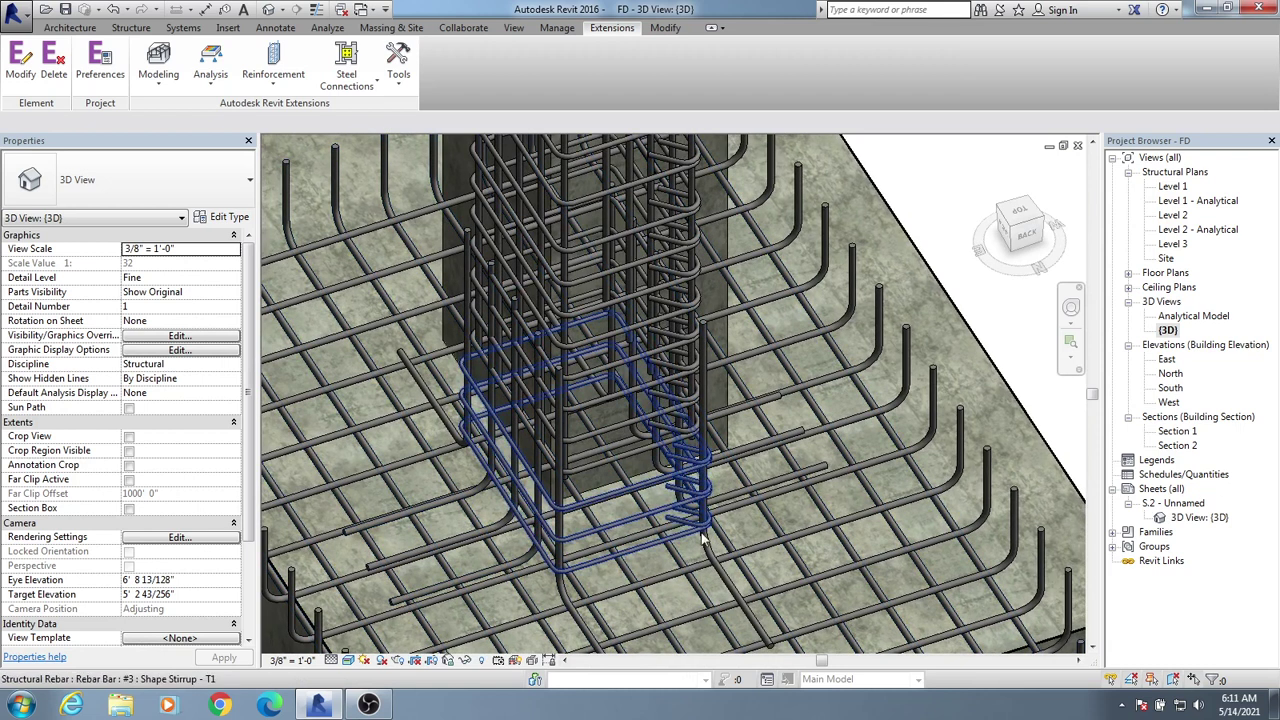
scroll(595, 565, "down", 3)
middle_click_drag(595, 565, 458, 388, "shift")
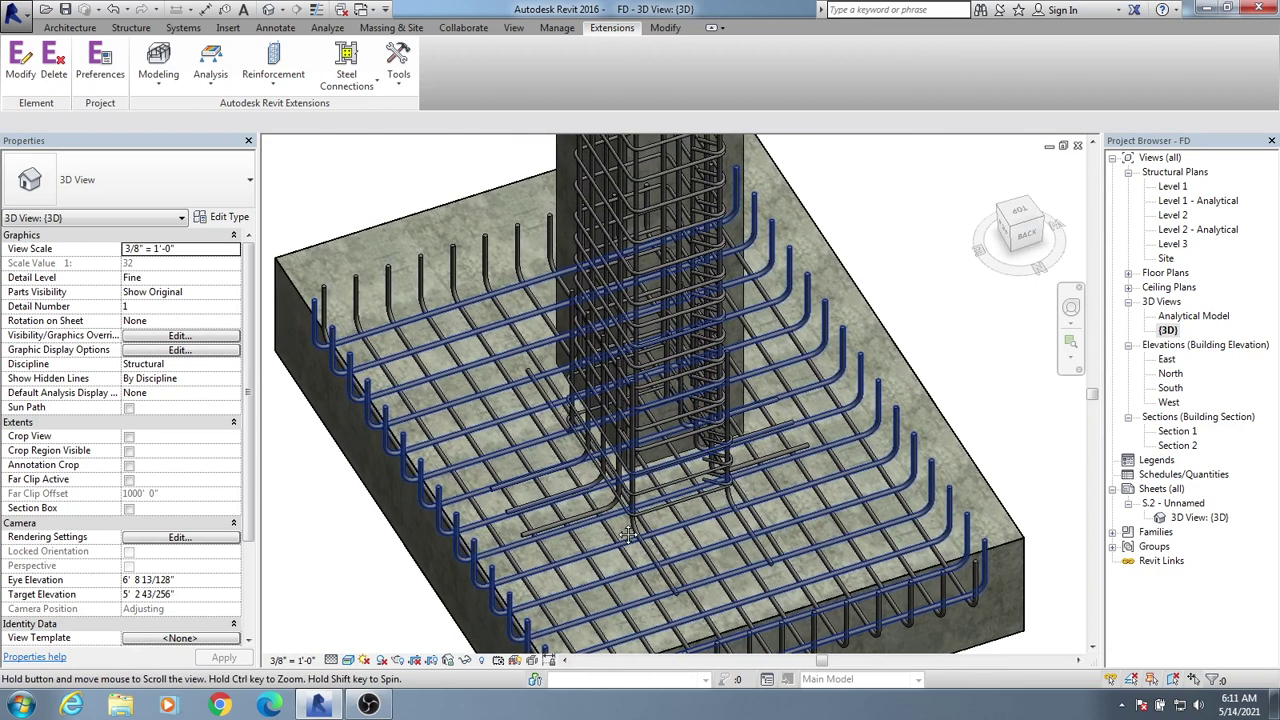
- Select the rectangular footing and review the cover types available for its top face
left_click(335, 240)
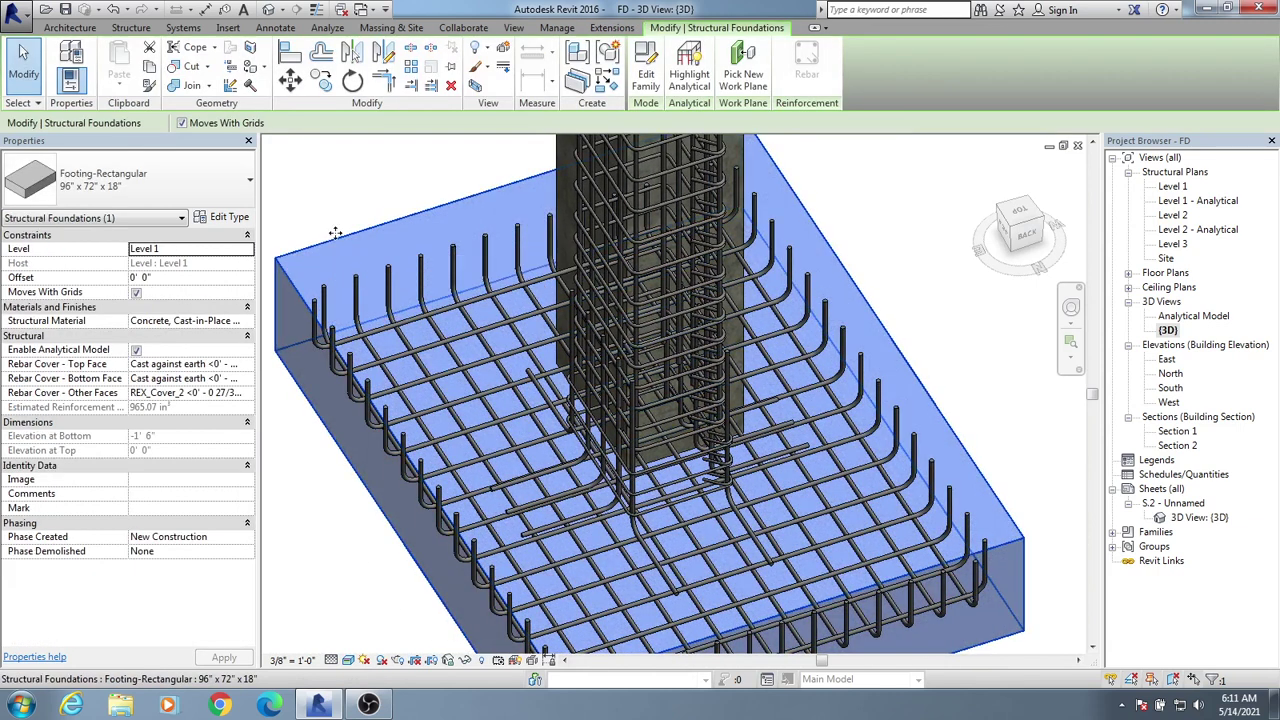
left_click(234, 365)
left_click(247, 364)
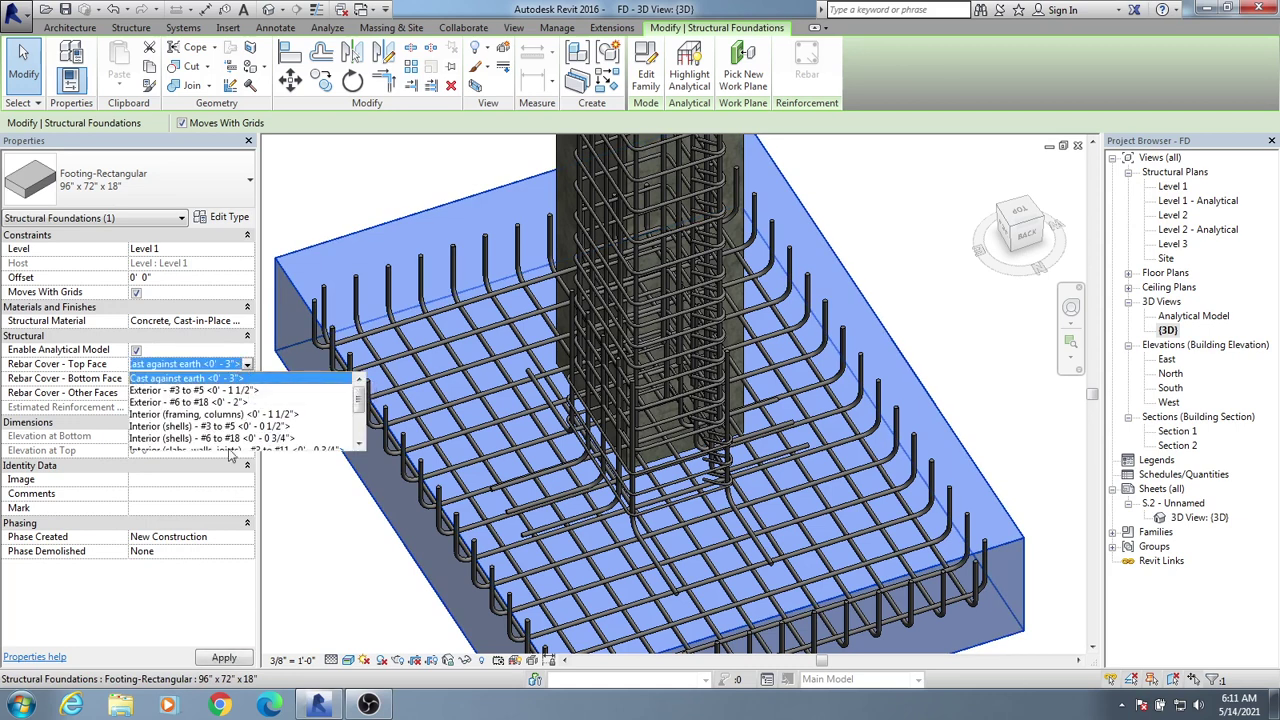
left_click(193, 617)
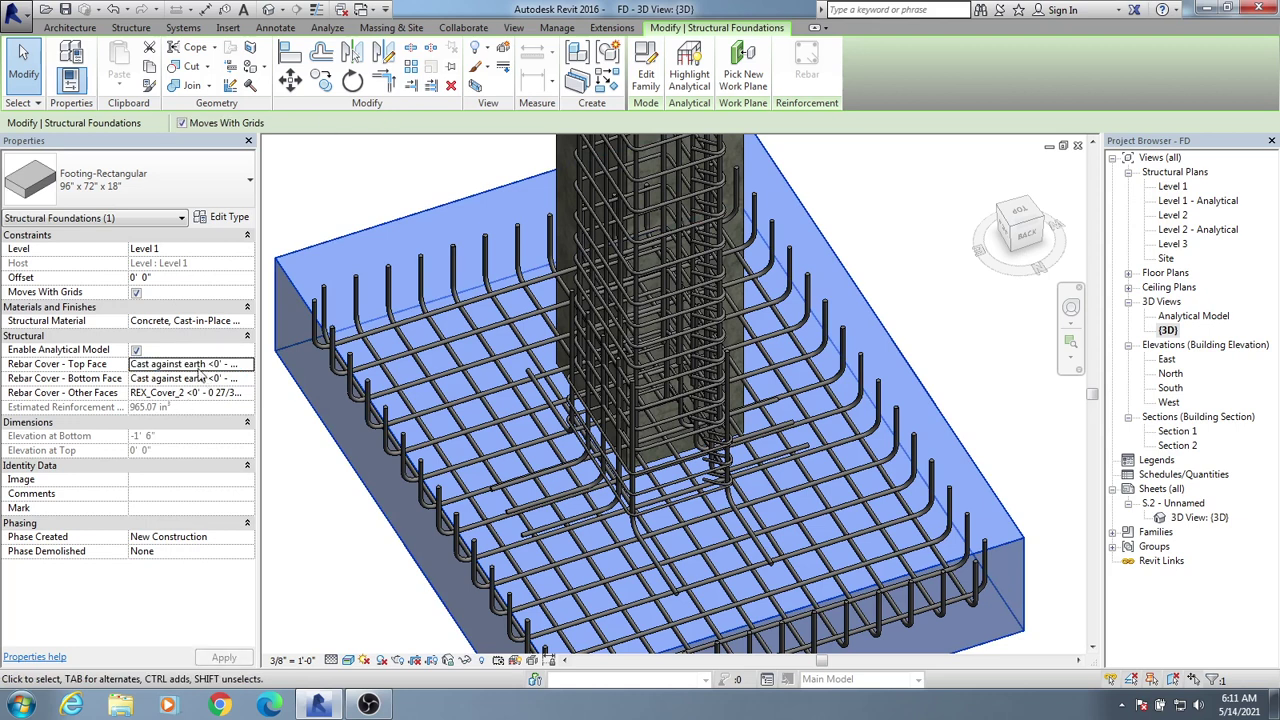
- Open the spread footing reinforcement settings for the footing and set the pier stirrups' cover to Exterior - #3 to #5 <0' - 1 1/2">
left_click(593, 30)
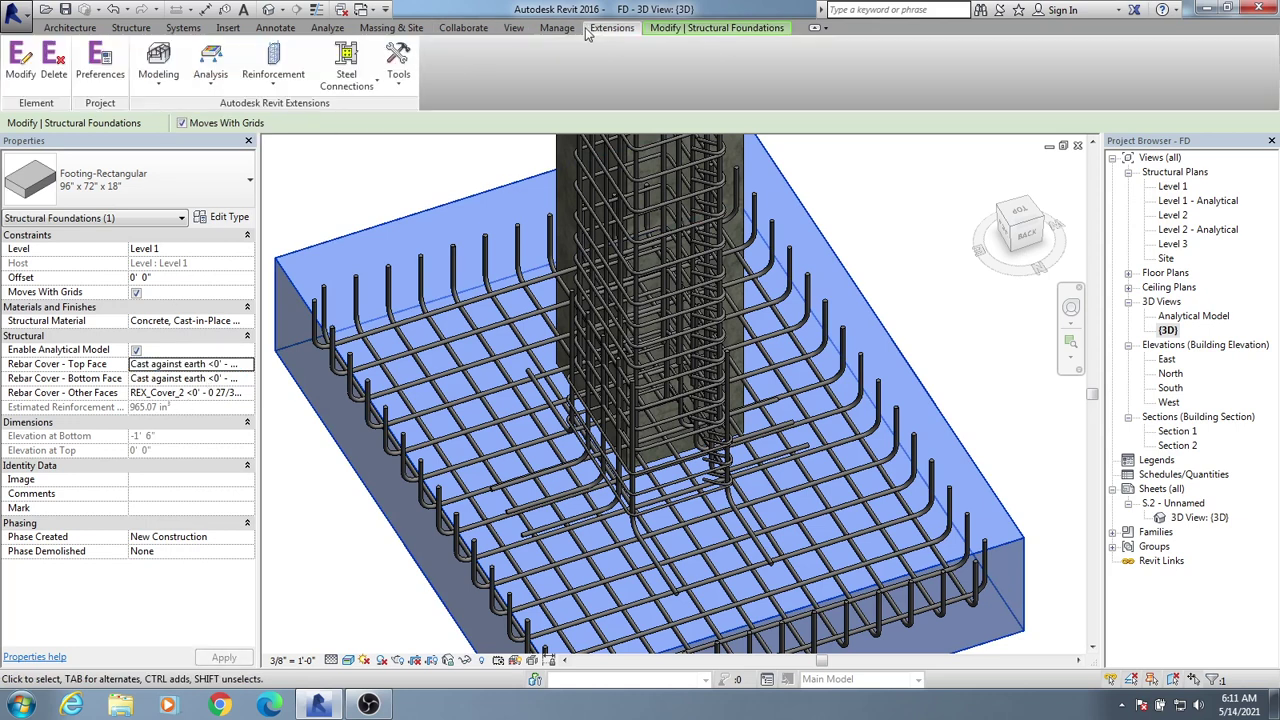
left_click(258, 88)
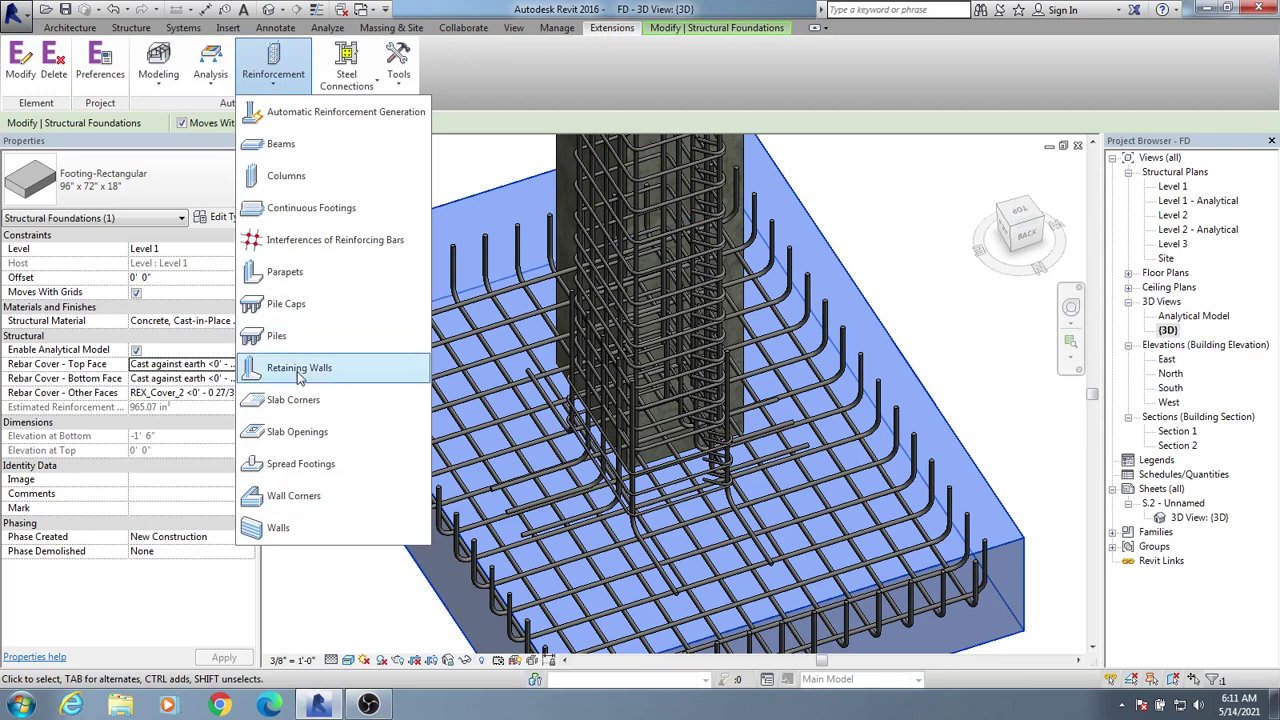
left_click(291, 466)
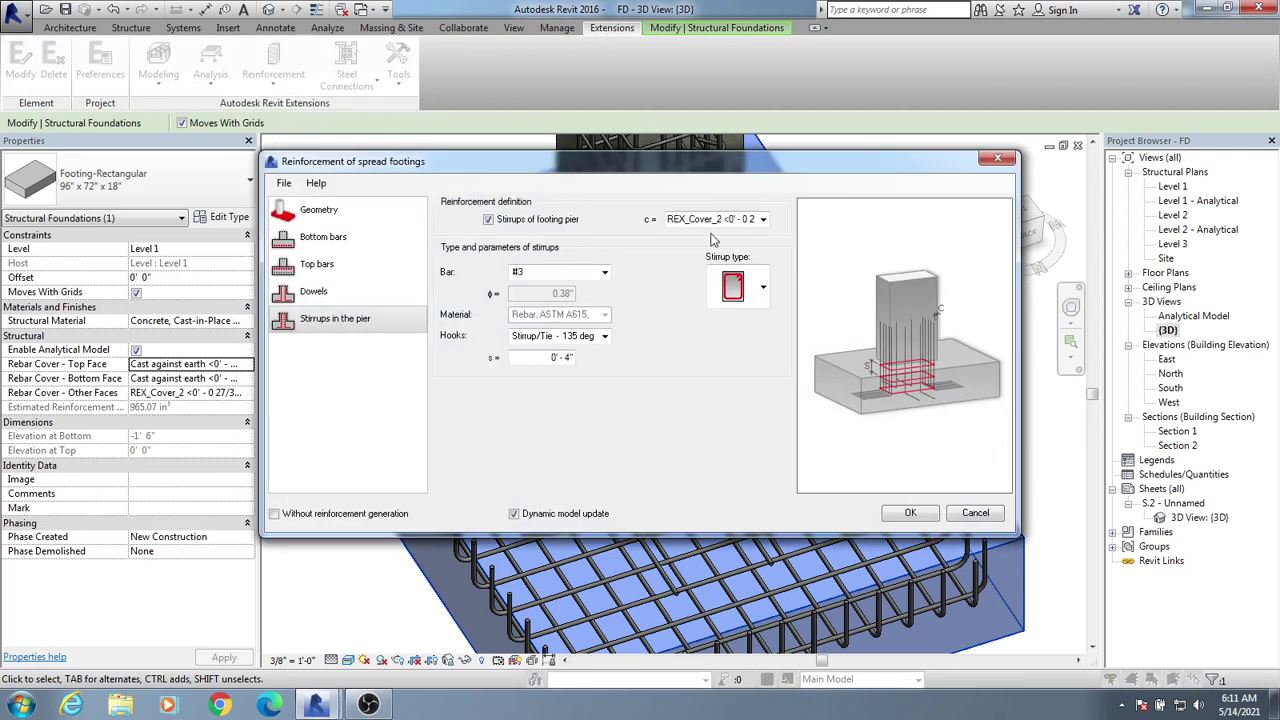
left_click_drag(779, 184, 581, 188)
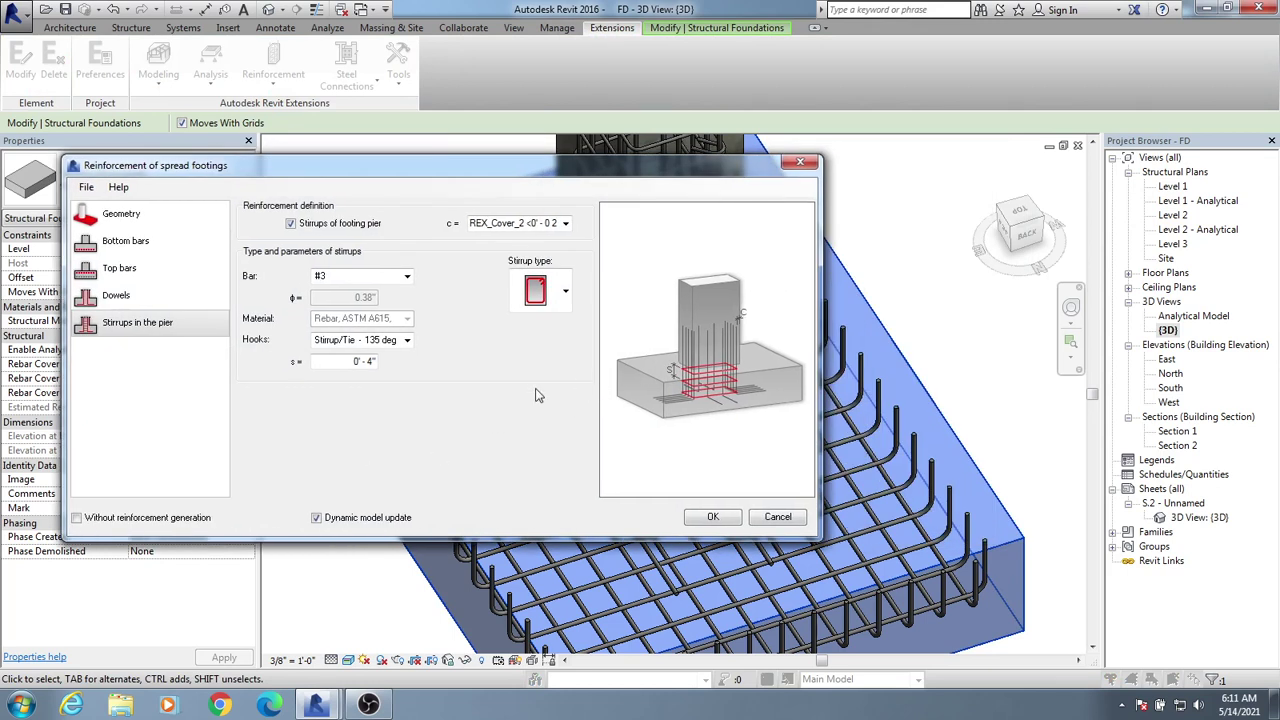
left_click(565, 223)
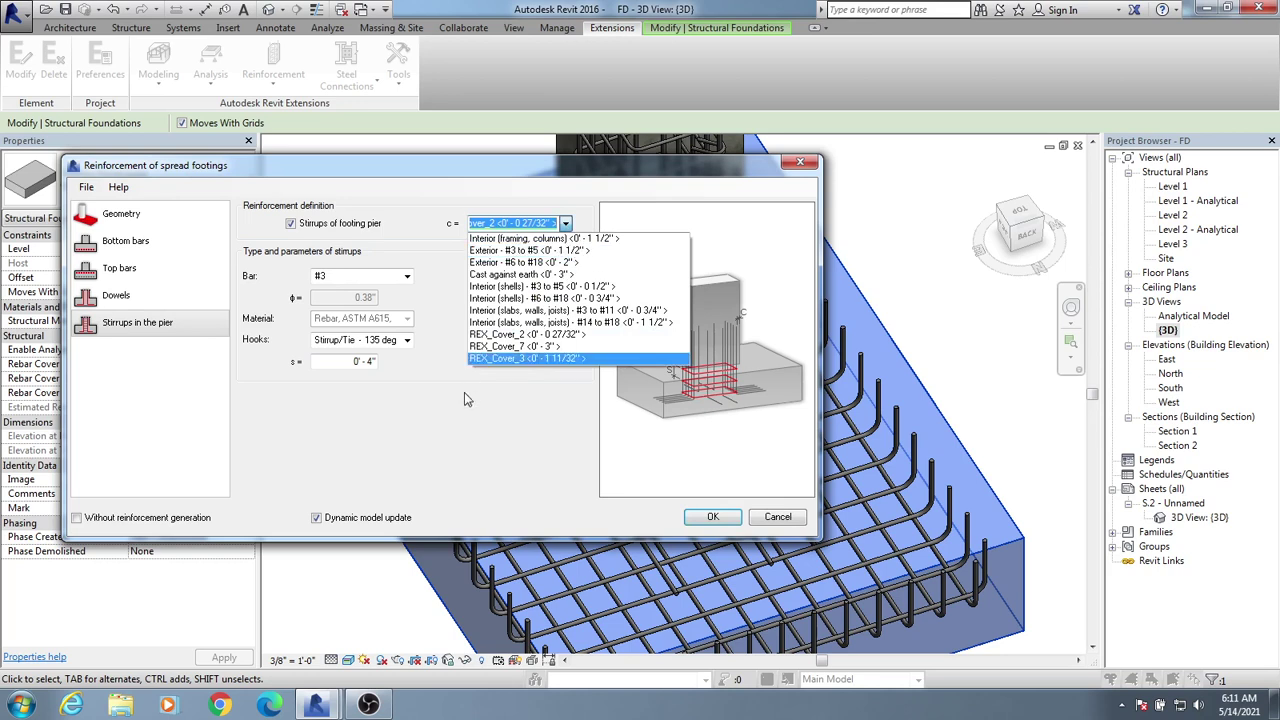
left_click(575, 260)
- Set the footing dowels' bottom hooks to Standard - 90 deg, keeping the same dowel type
left_click(182, 308)
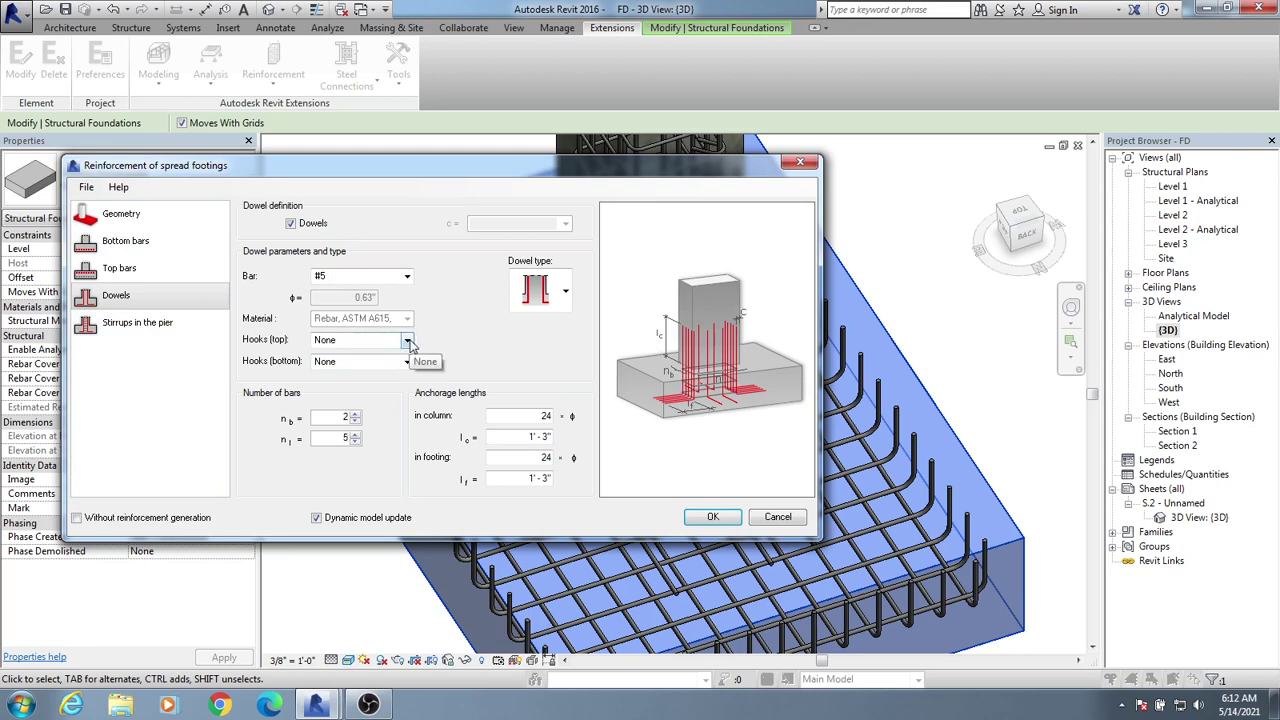
left_click(407, 361)
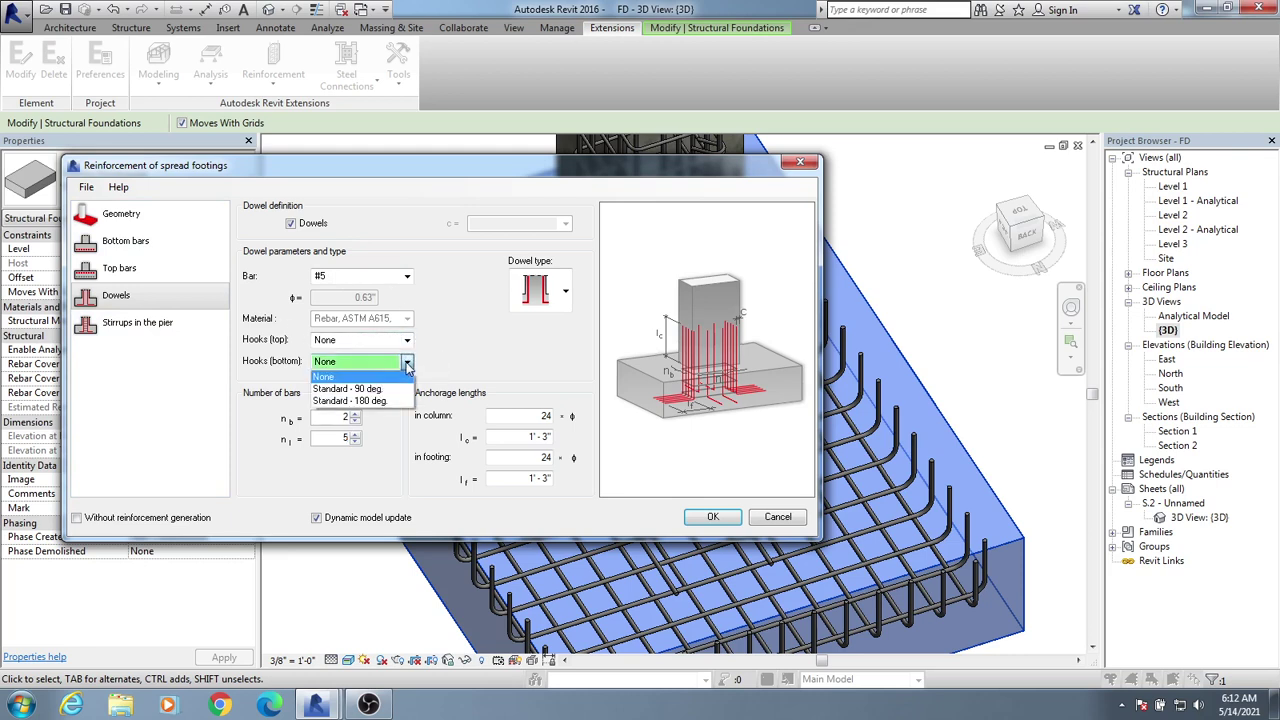
left_click(390, 389)
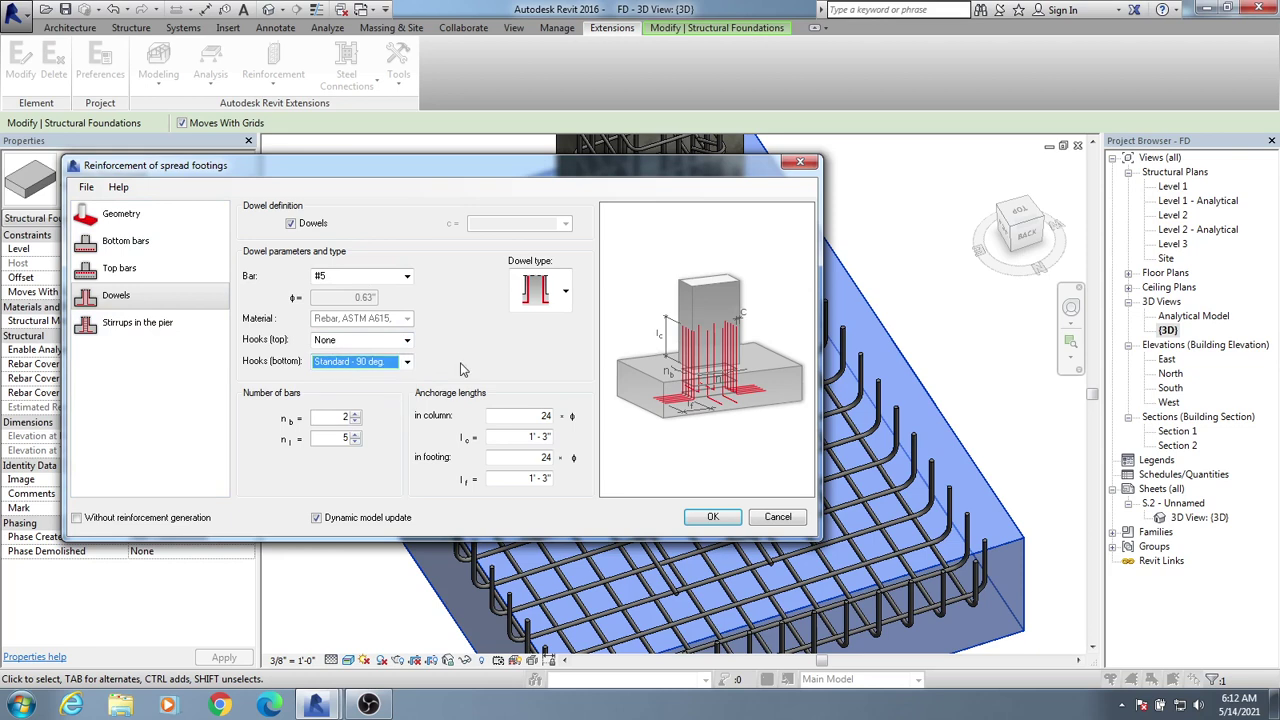
left_click(564, 292)
left_click(535, 290)
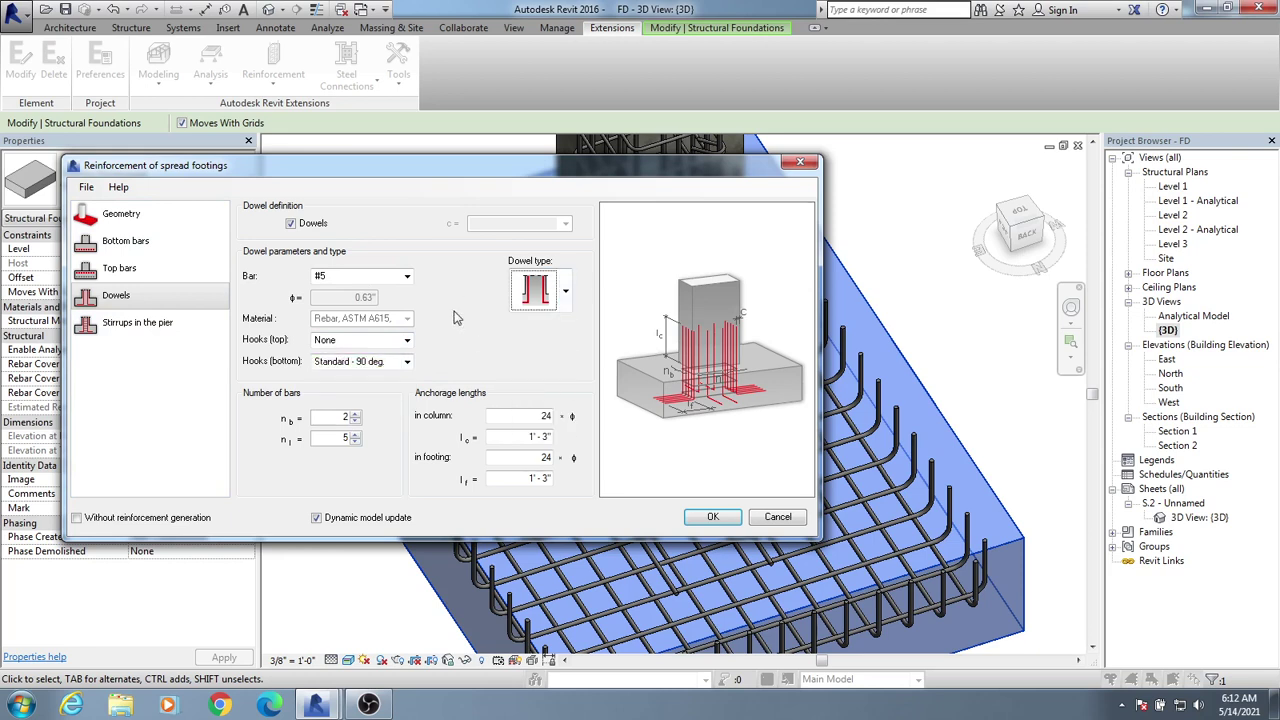
- Review the cover choices for the pier stirrups and keep Exterior - #3 to #5 <0' - 1 1/2">
left_click(160, 330)
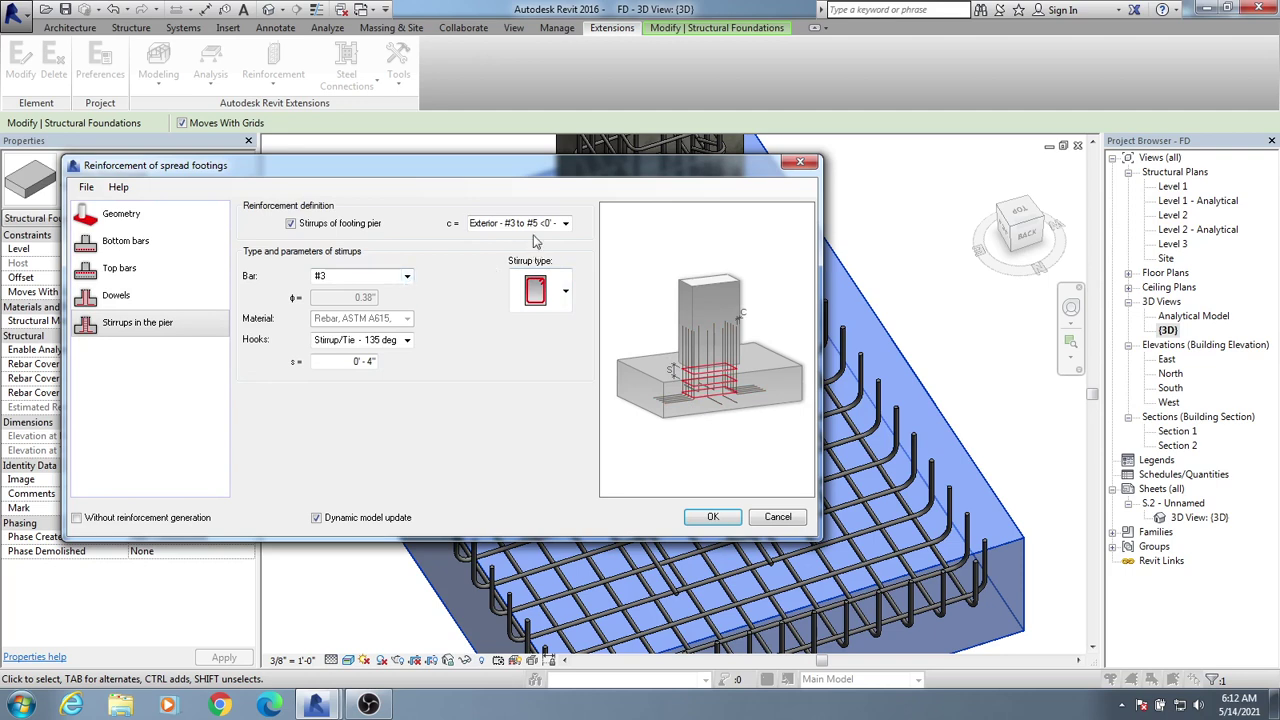
left_click(565, 223)
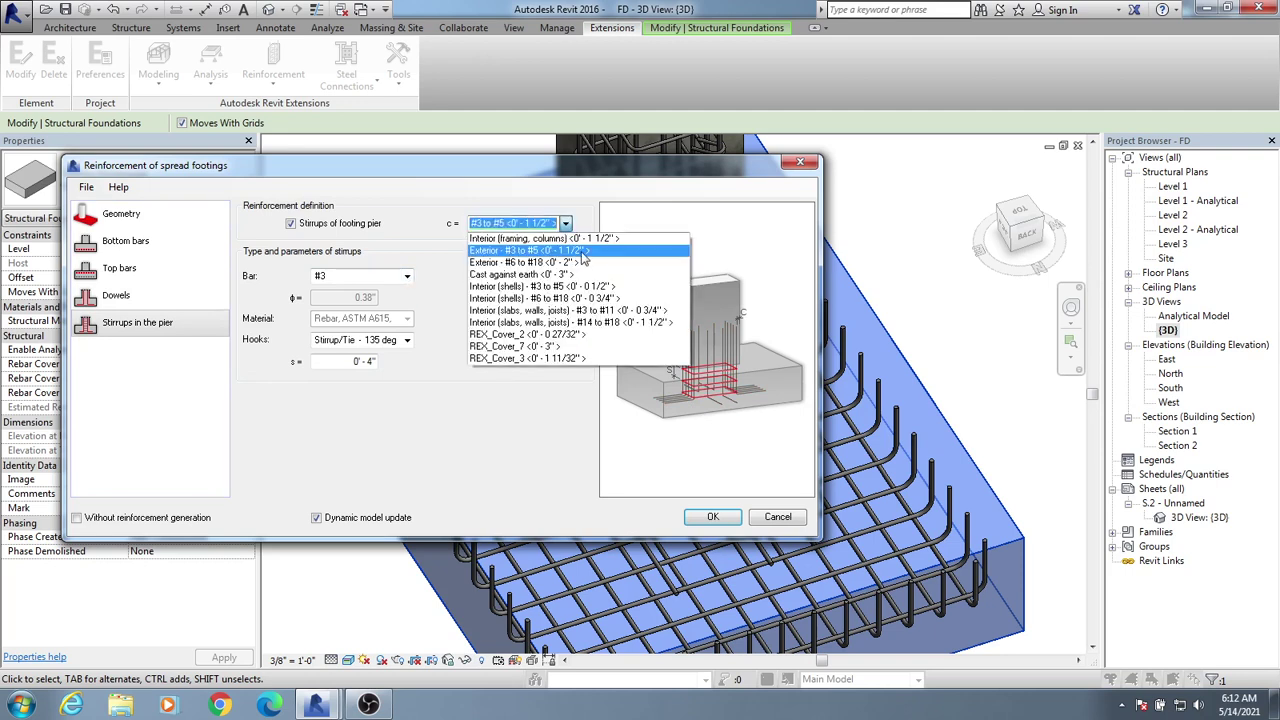
left_click(584, 258)
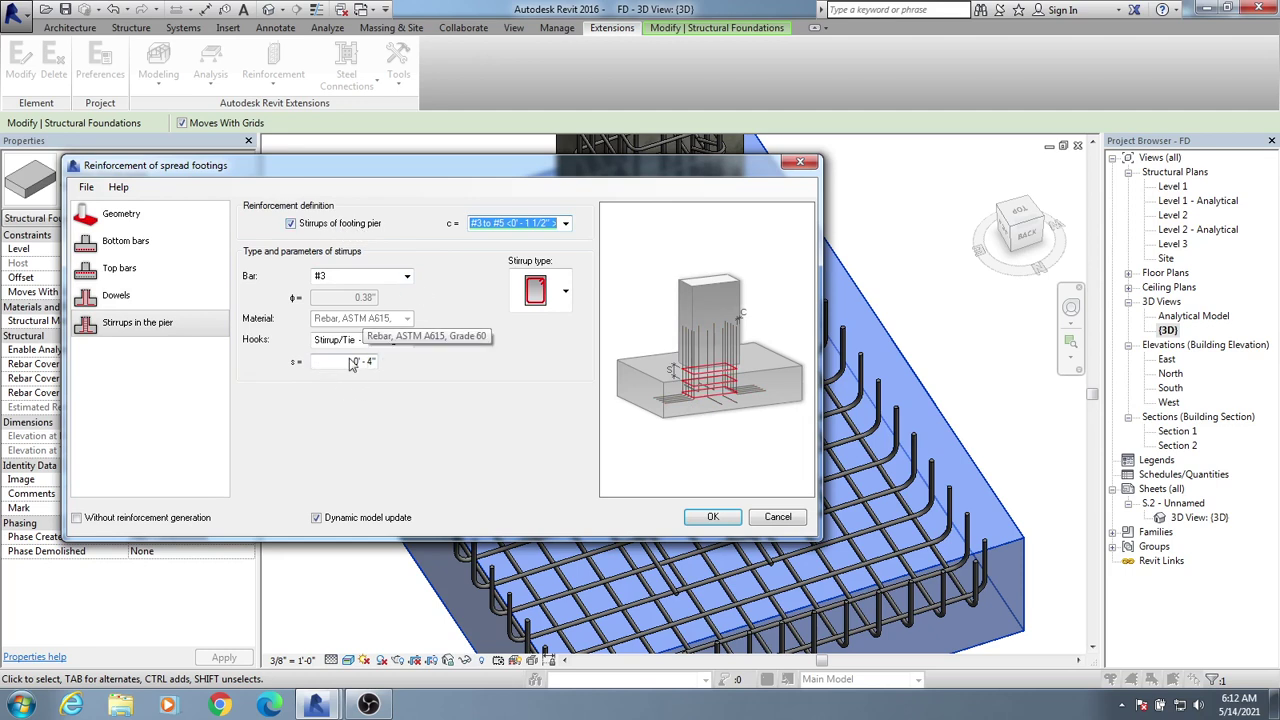
- Review the dowel, bottom bar and top bar settings, and generate the footing reinforcement with them
left_click(200, 297)
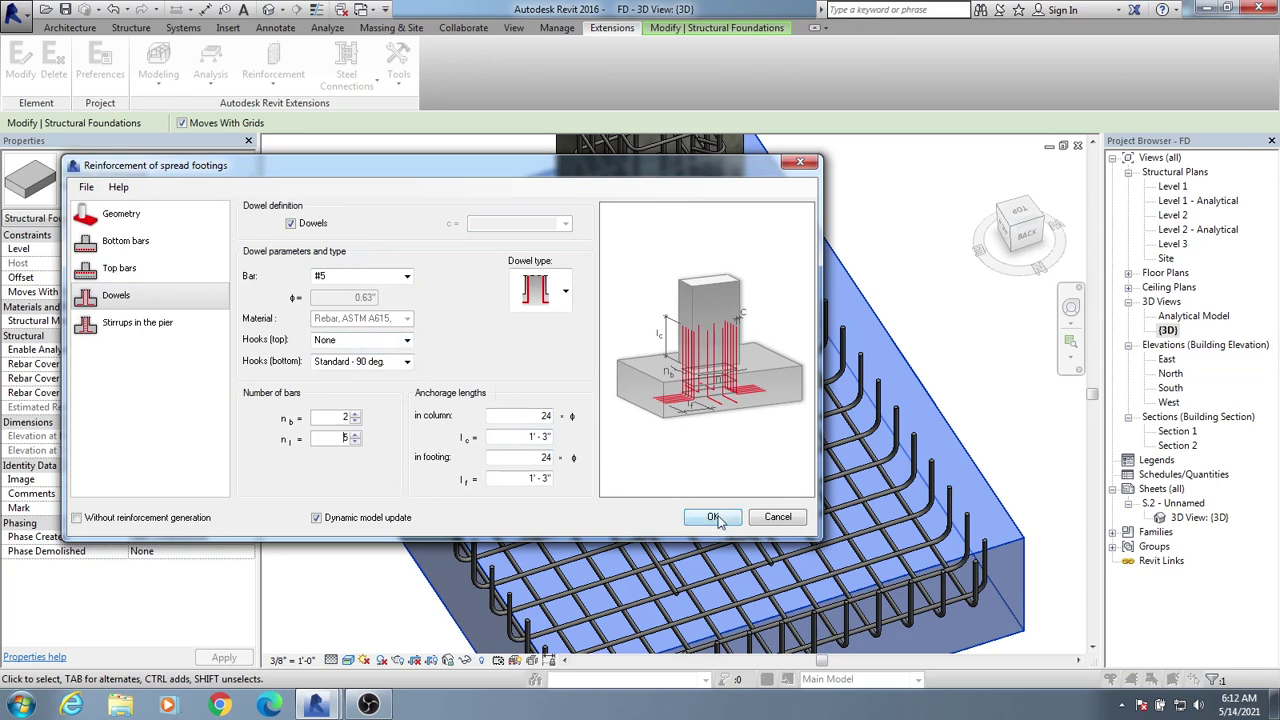
left_click(140, 246)
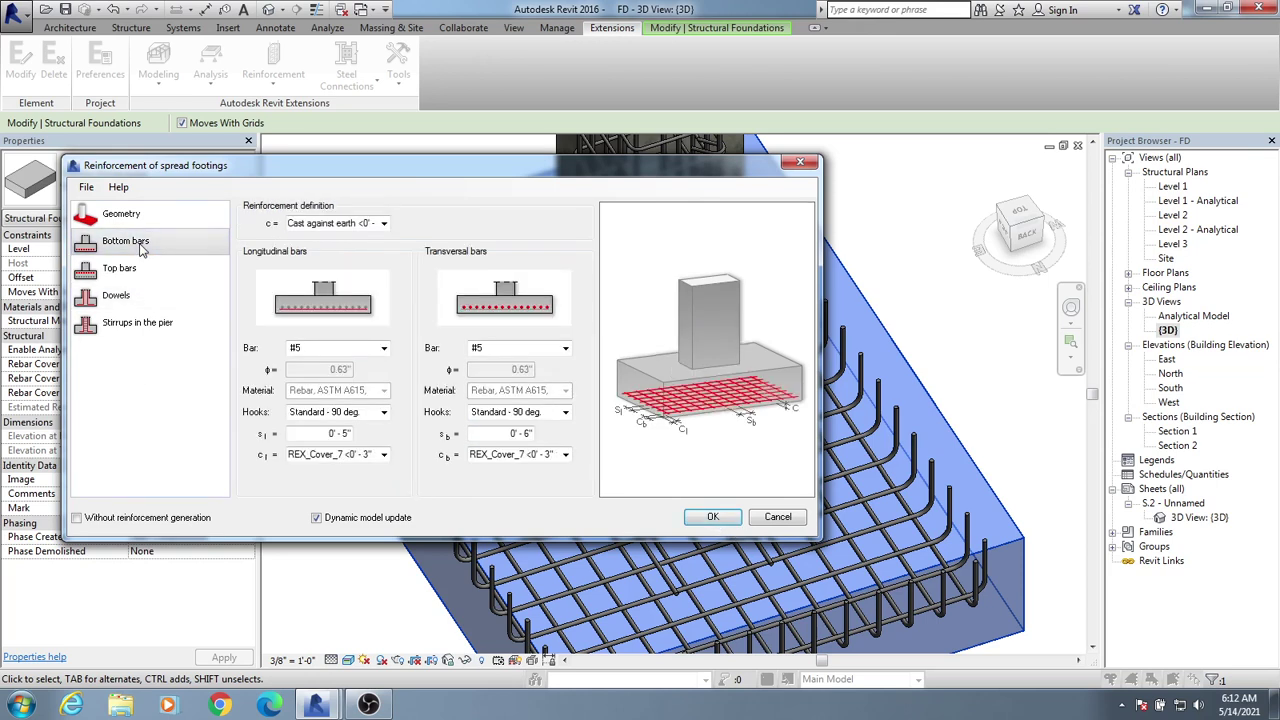
left_click(133, 273)
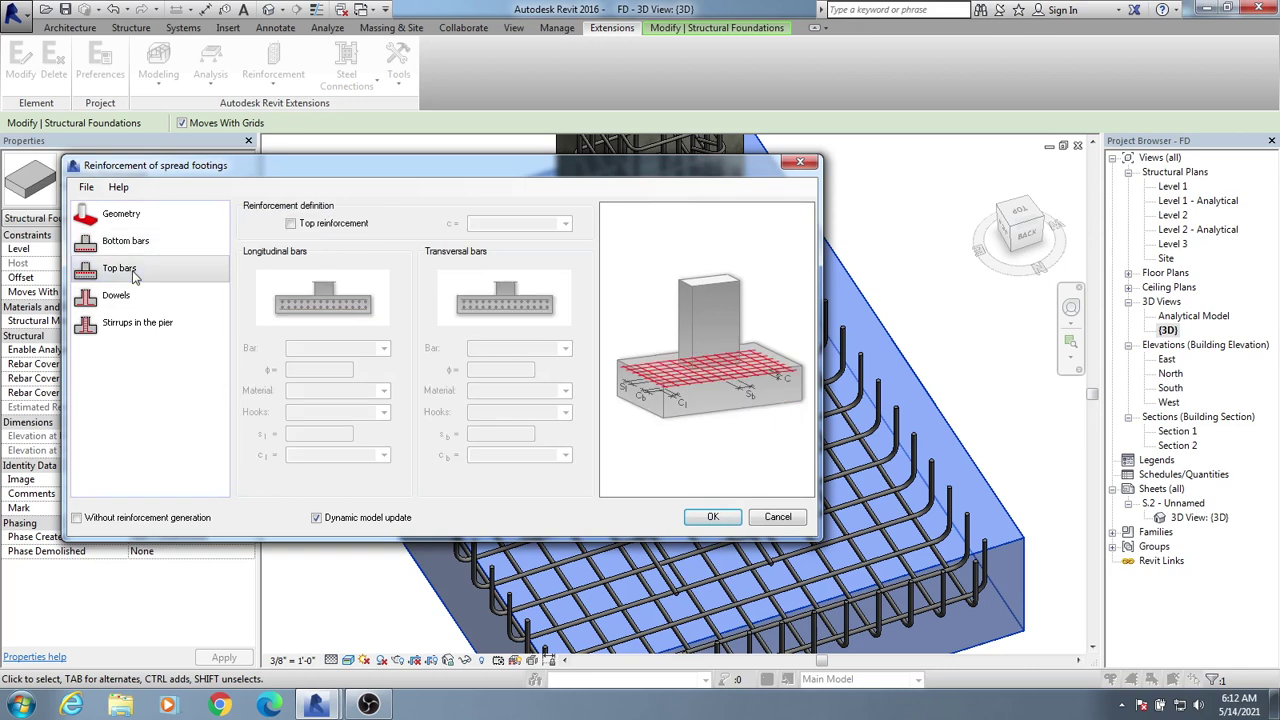
left_click(714, 519)
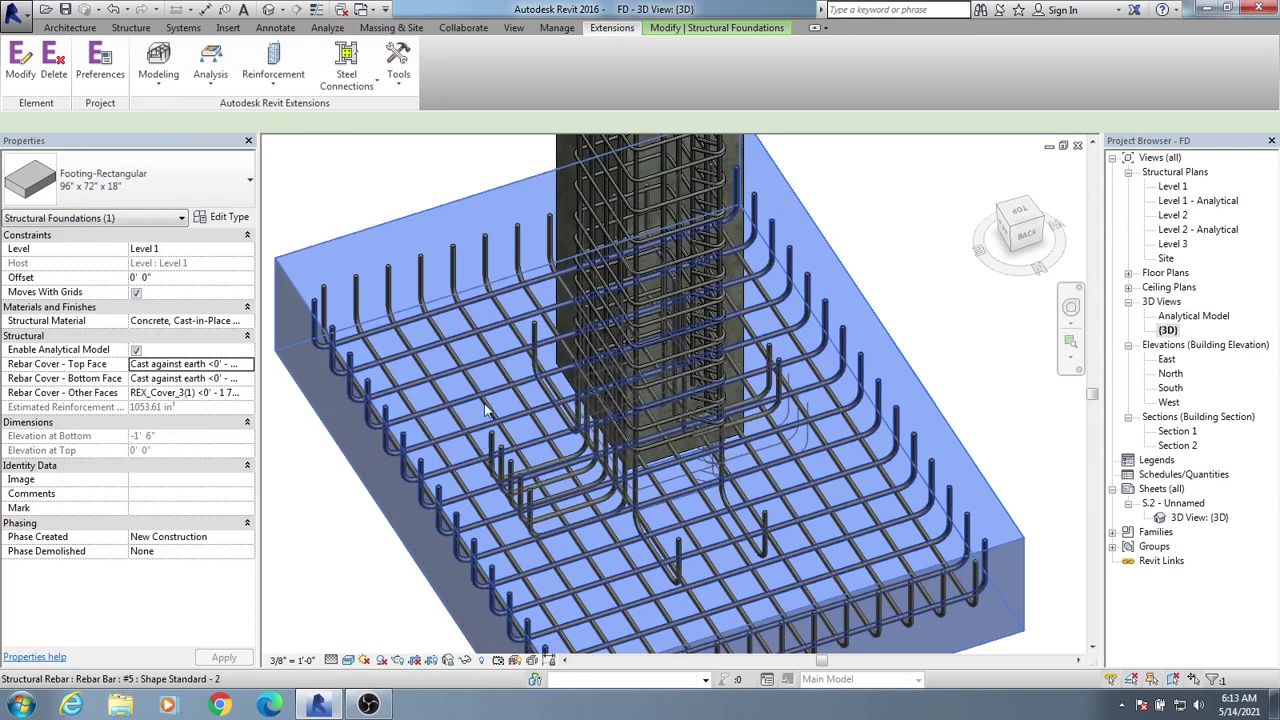
- Inspect the hooked dowels and the pier stirrups around the column base from several sides
middle_click_drag(993, 399, 497, 560, "shift")
scroll(662, 400, "up", 3)
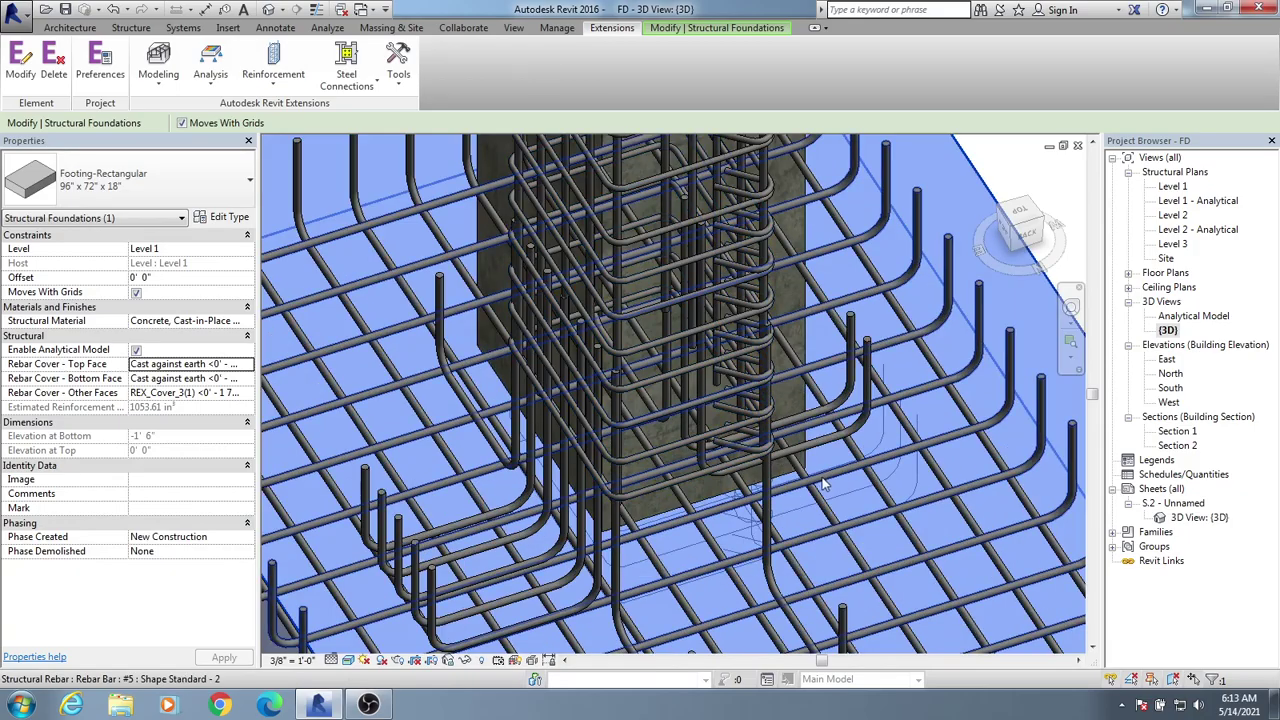
middle_click_drag(822, 485, 775, 594, "shift")
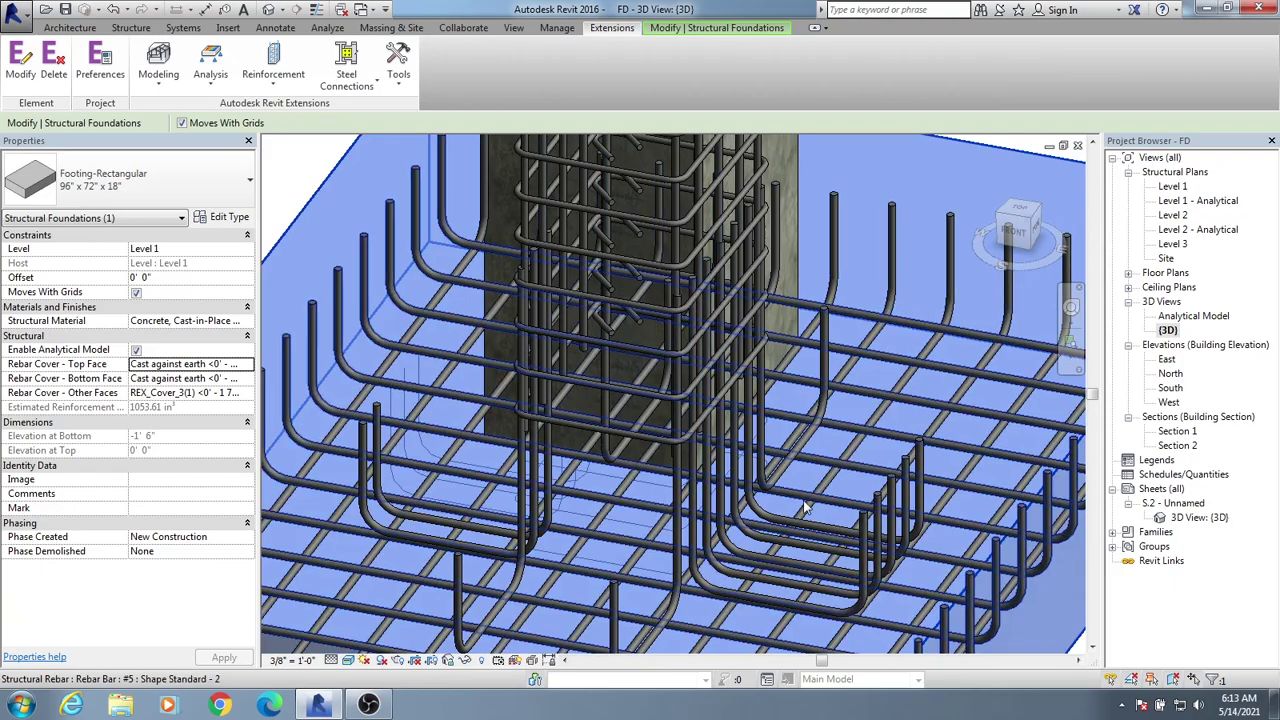
middle_click_drag(806, 507, 623, 468, "shift")
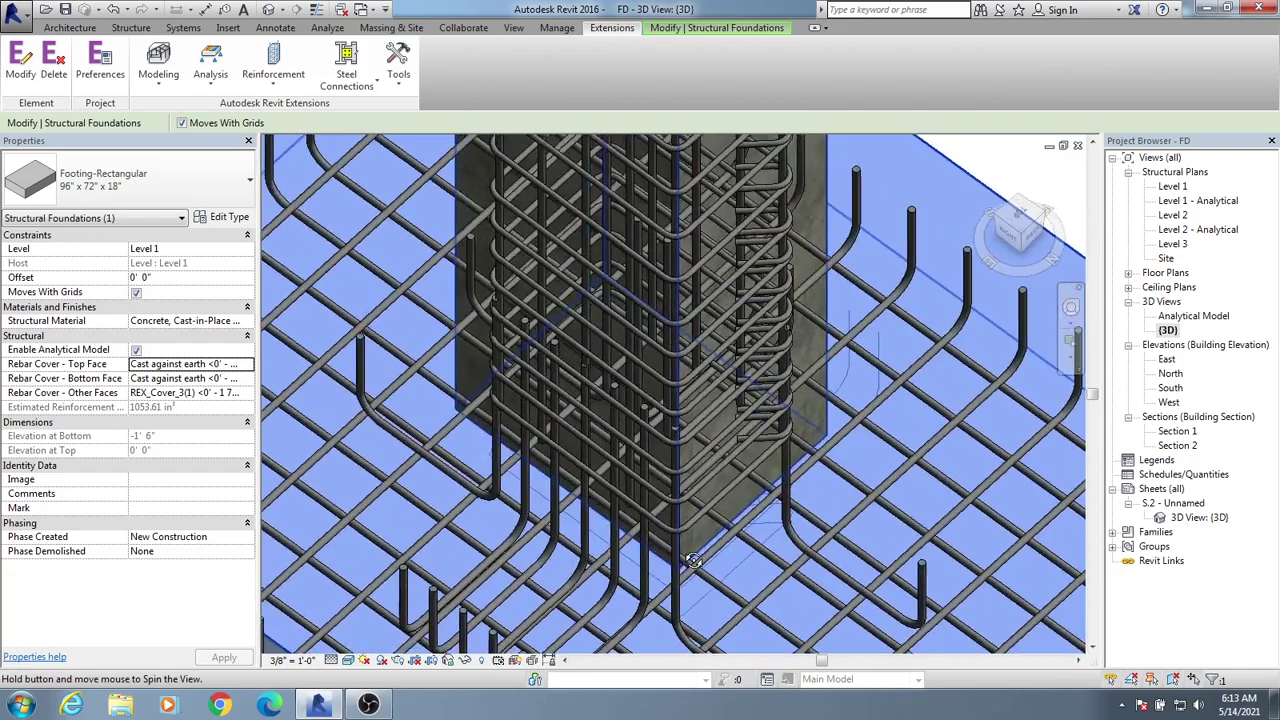
middle_click_drag(693, 560, 702, 578, "shift")
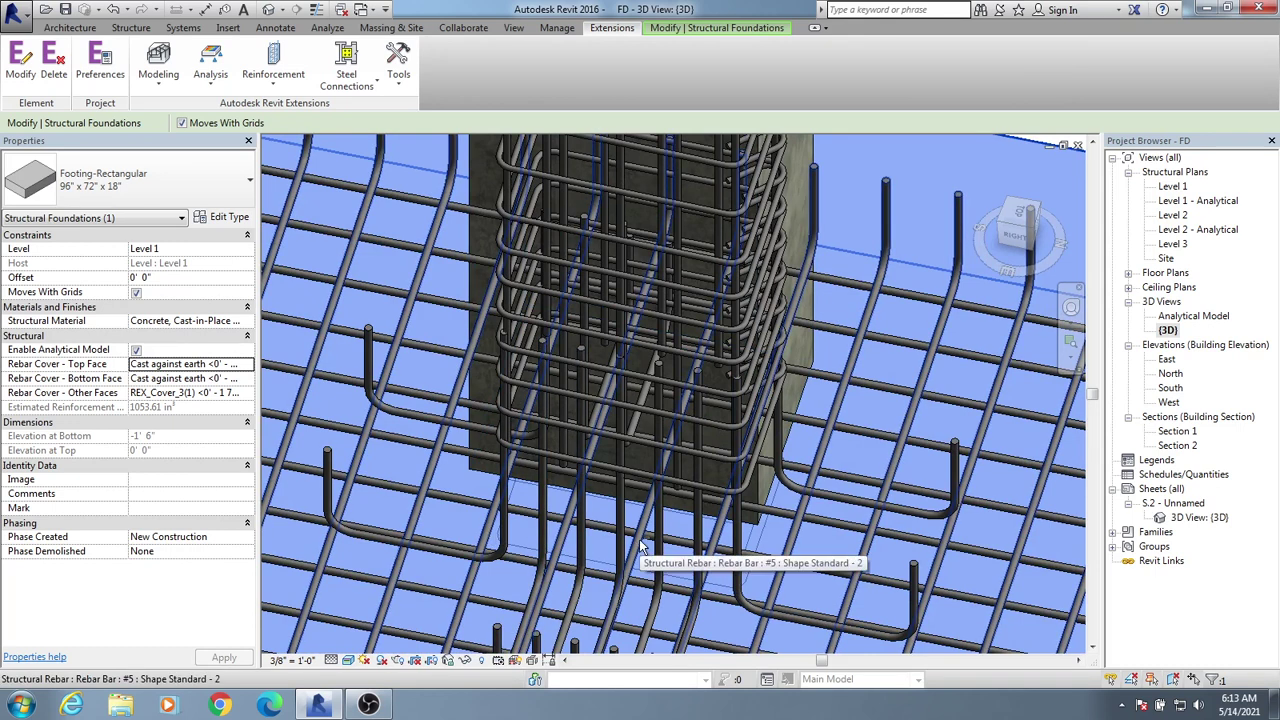
middle_click_drag(728, 540, 625, 533, "shift")
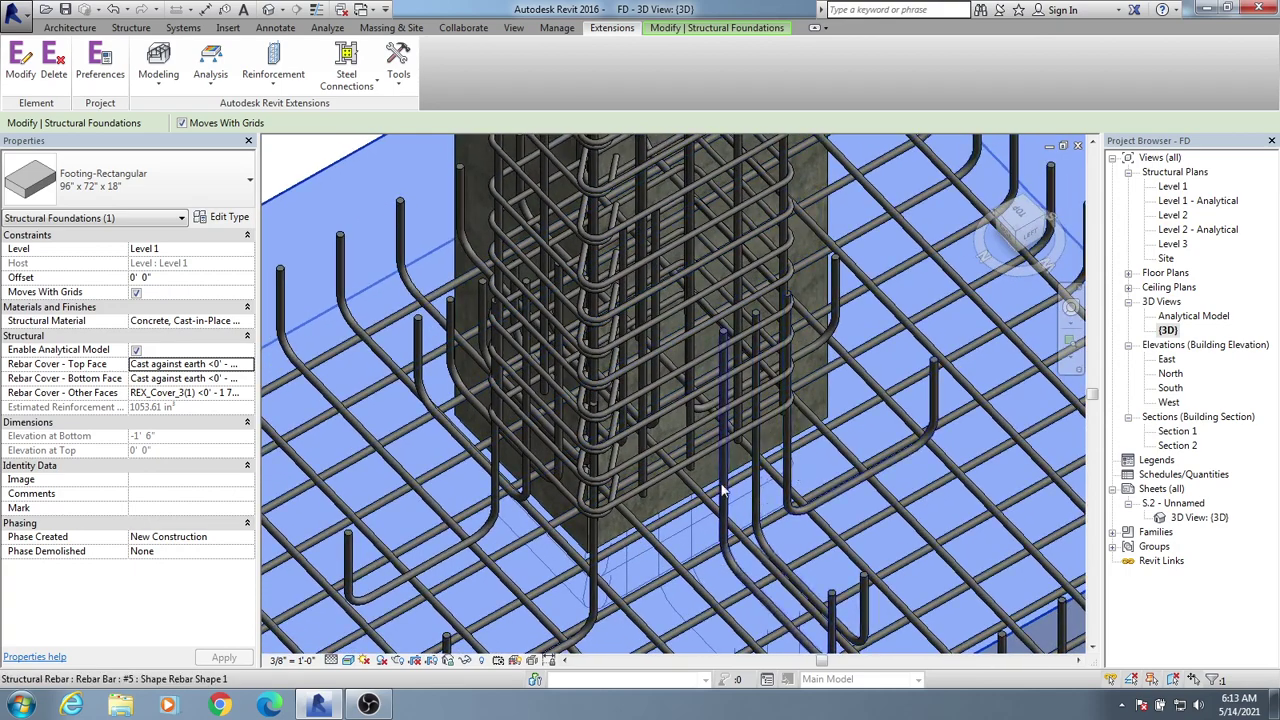
middle_click_drag(722, 490, 490, 277, "shift")
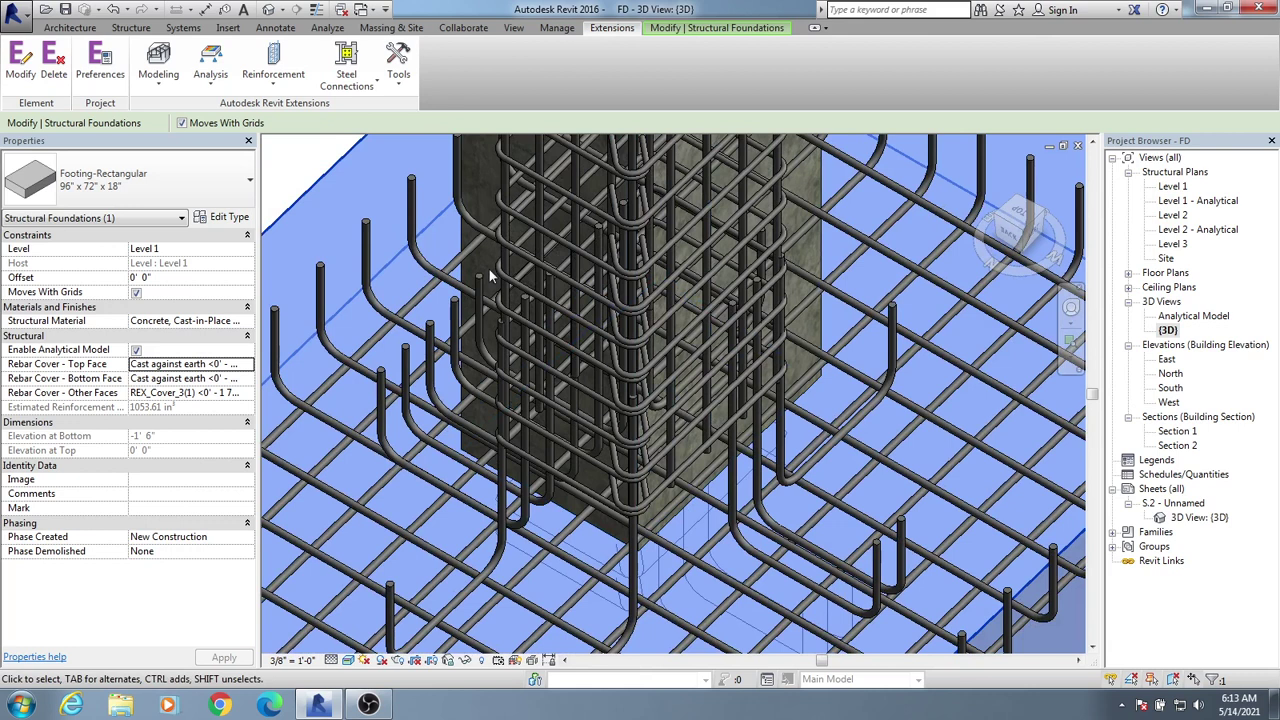
- Reopen the spread footing reinforcement settings for the footing and set the dowels' bottom hooks to None
left_click(285, 80)
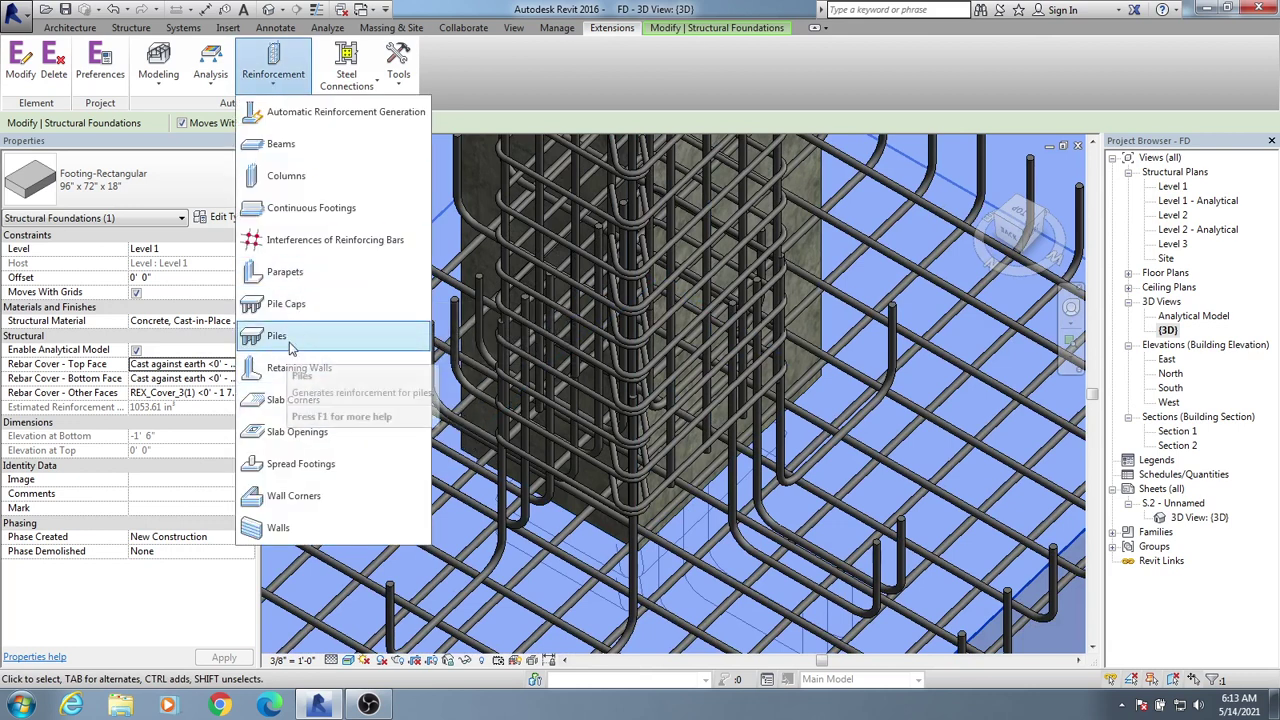
left_click(297, 464)
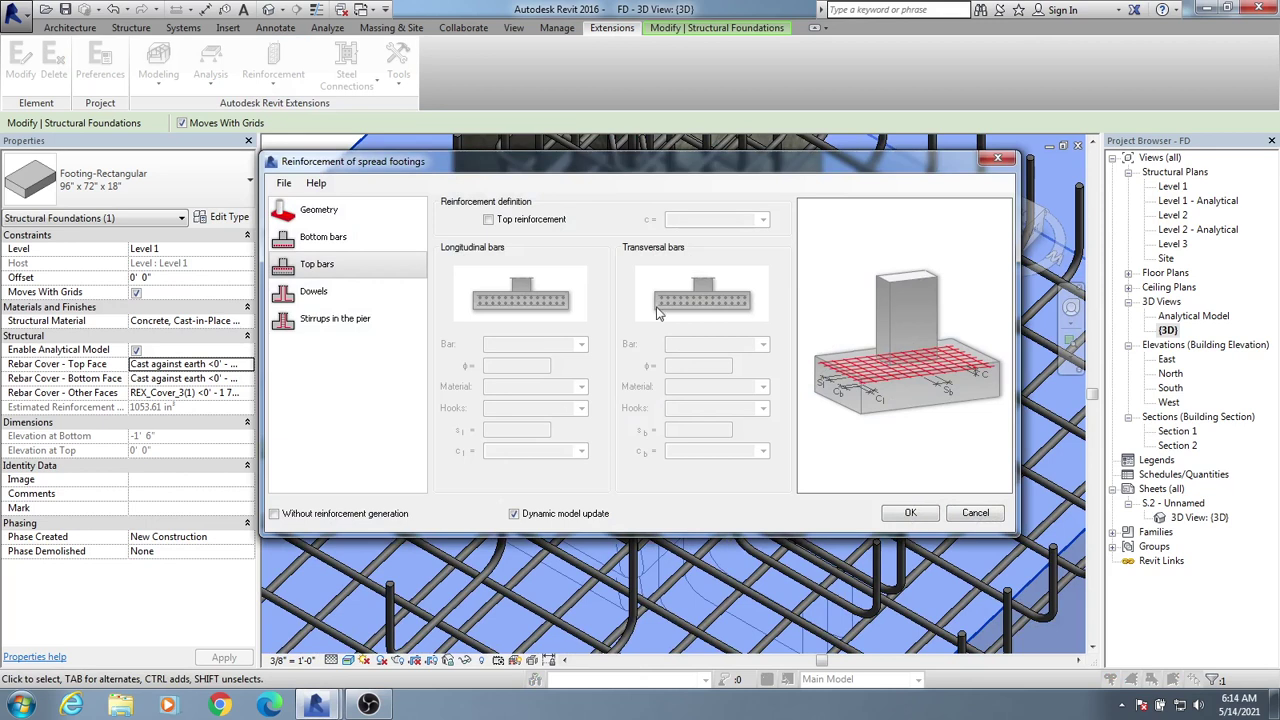
left_click(313, 291)
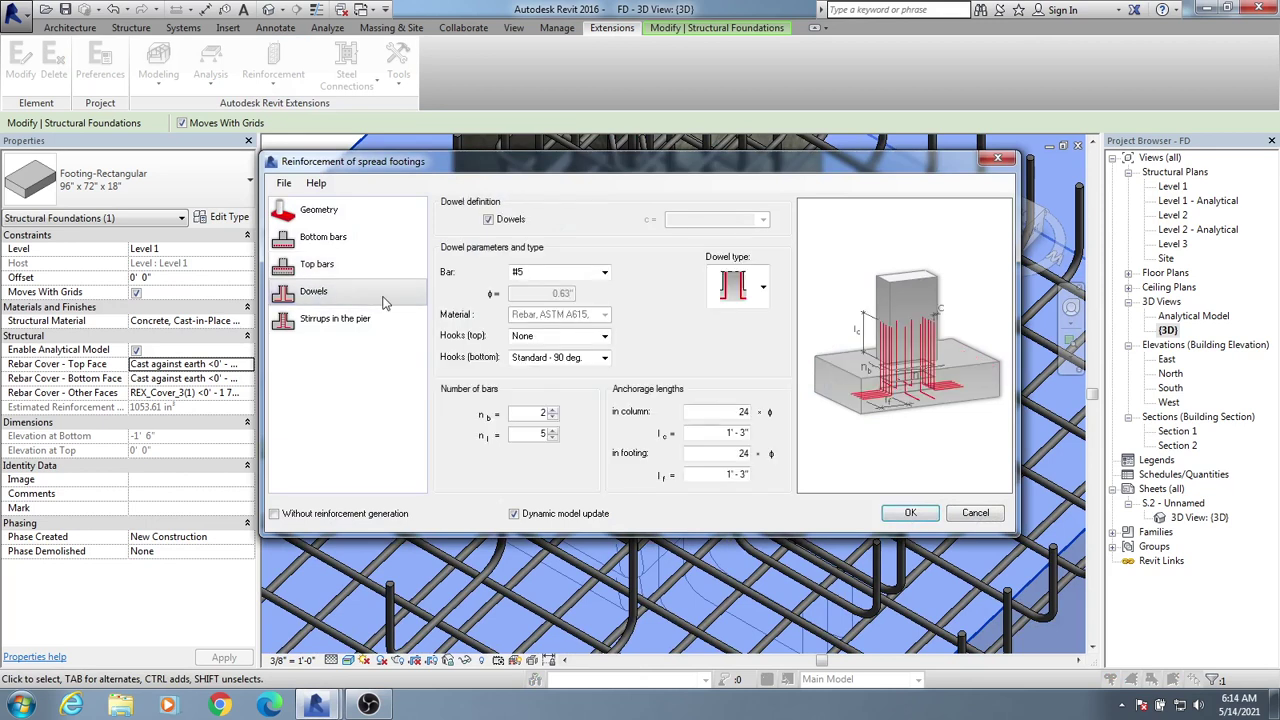
left_click_drag(682, 170, 620, 171)
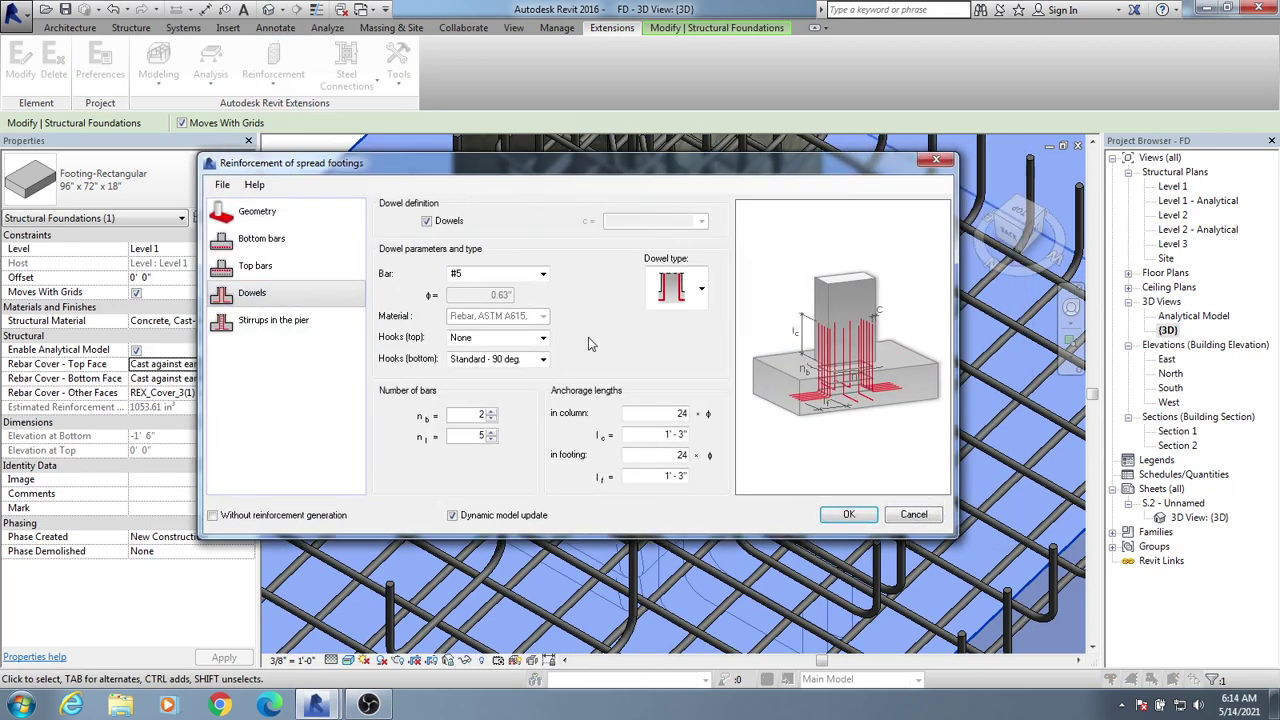
left_click(543, 358)
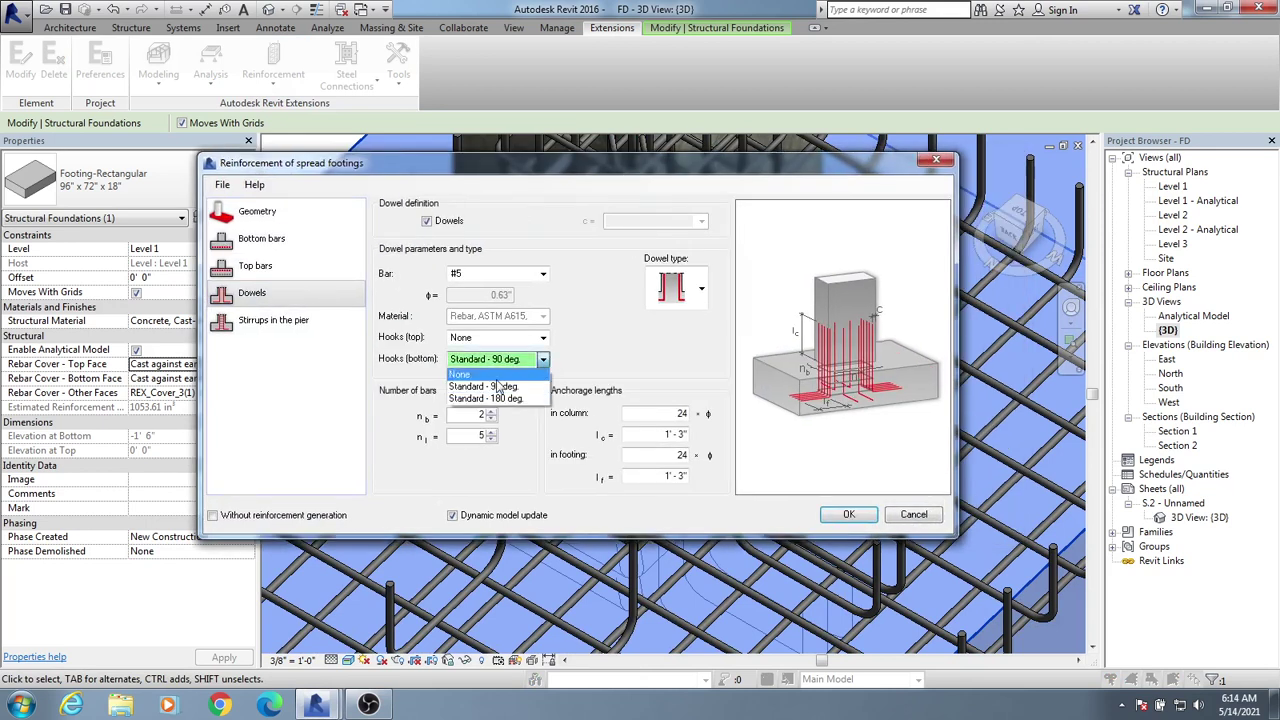
left_click(495, 374)
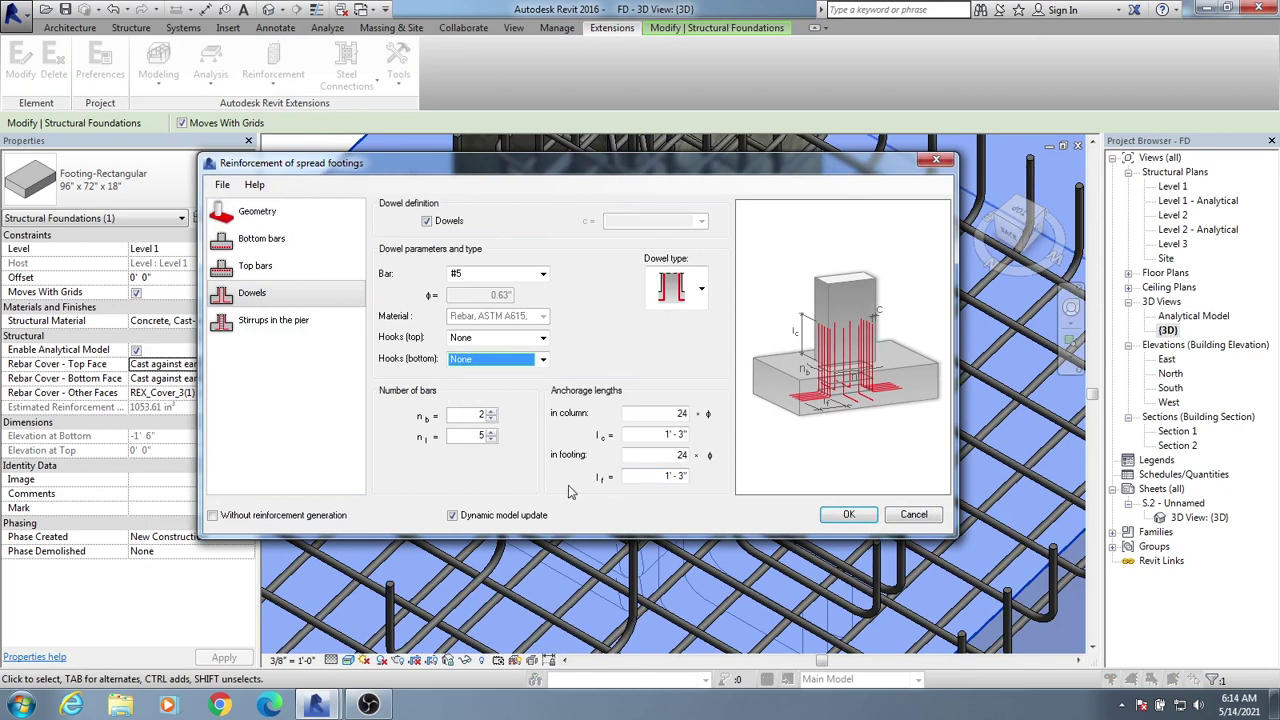
- Set the dowel count n l to 3, check the pier stirrups' settings, and regenerate the footing reinforcement
double_click(480, 435)
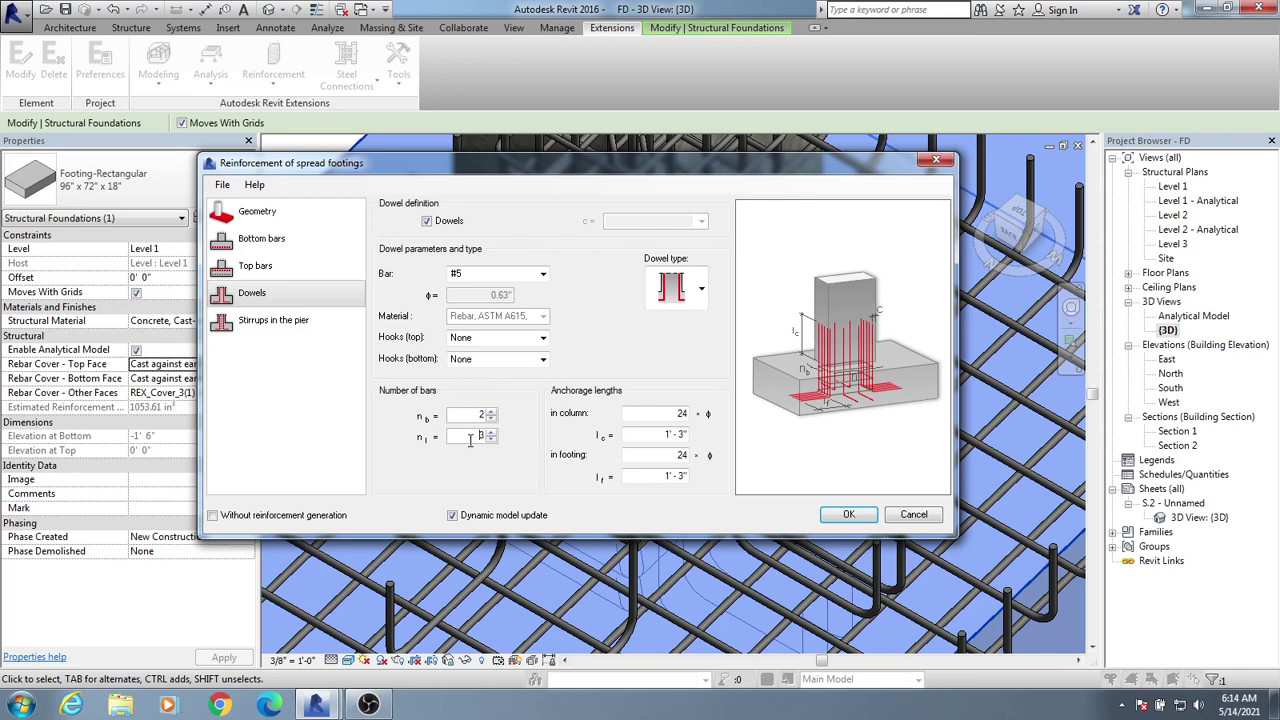
double_click(485, 435)
left_click(273, 320)
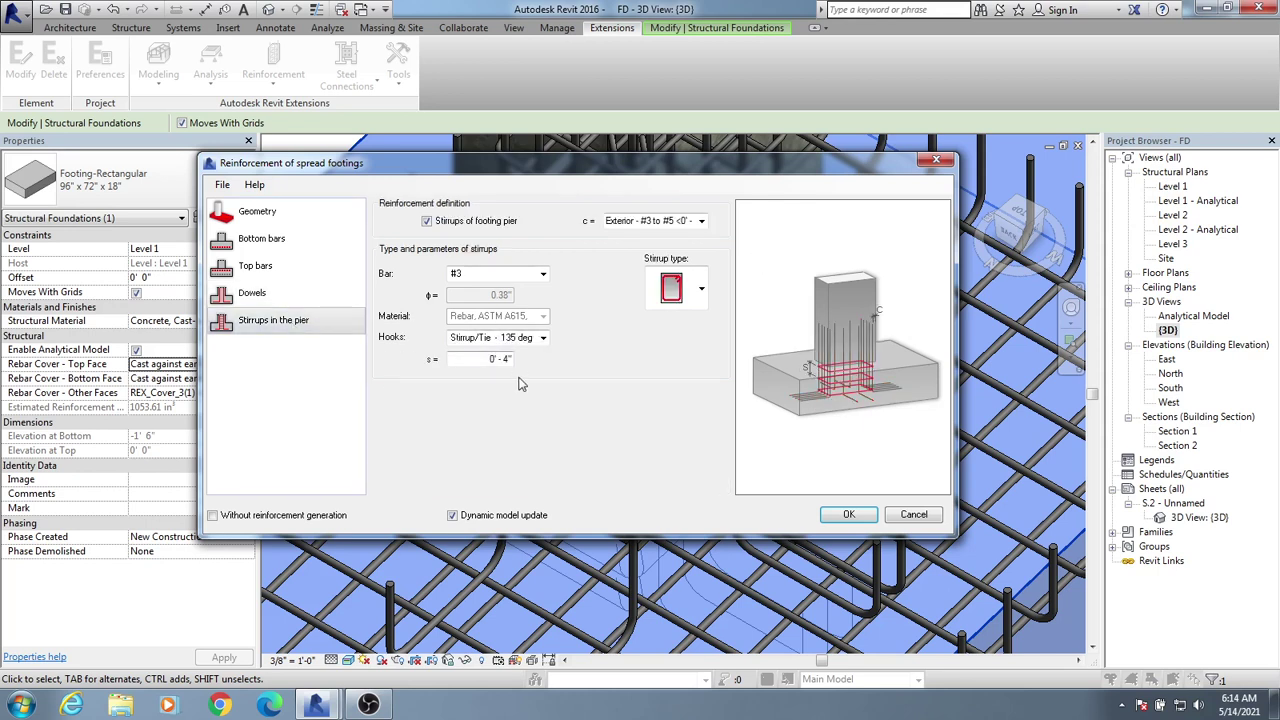
left_click(849, 515)
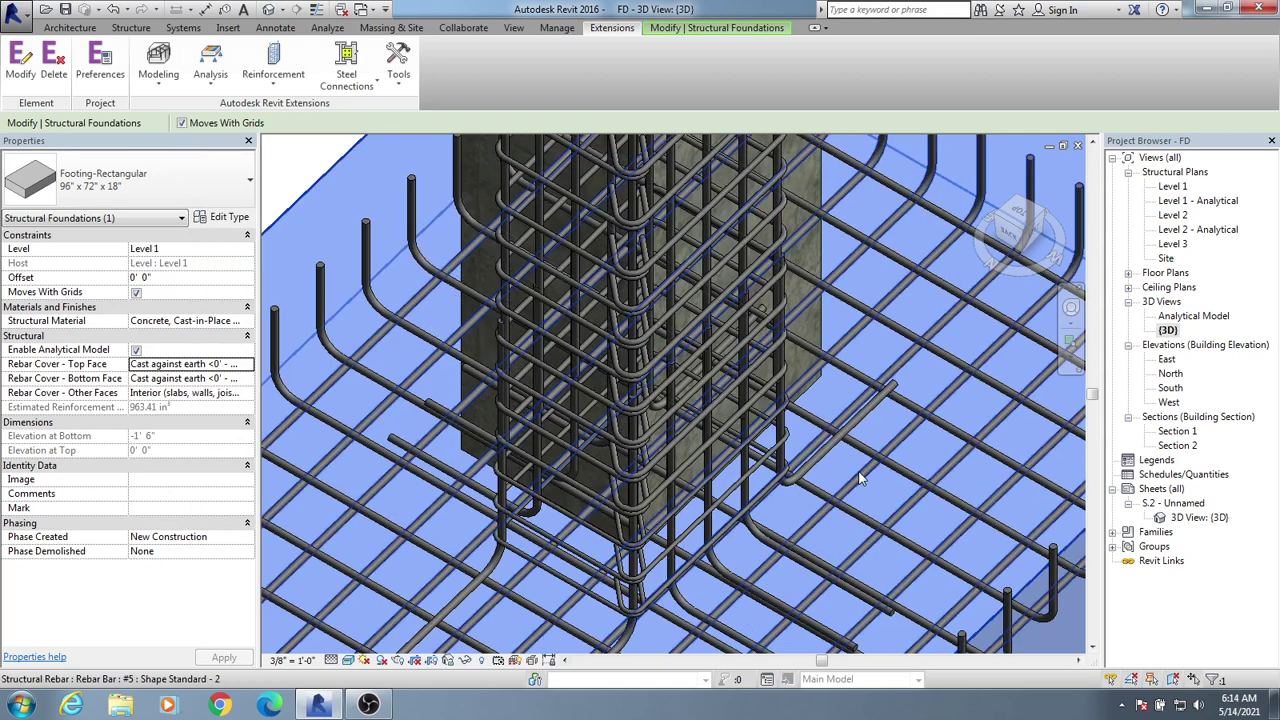
- Inspect the regenerated dowels and pier stirrups where the column meets the footing mesh
scroll(858, 478, "down", 2)
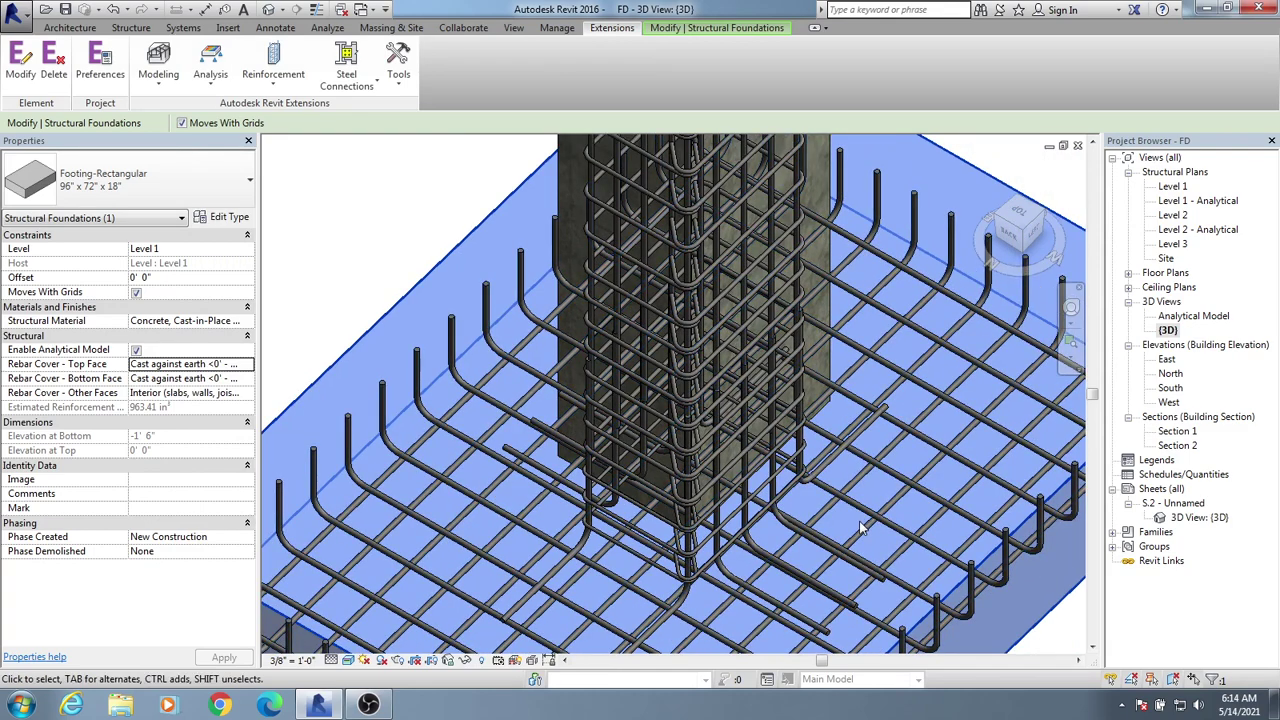
middle_click_drag(862, 530, 605, 565, "shift")
scroll(742, 397, "up", 10)
scroll(869, 474, "down", 4)
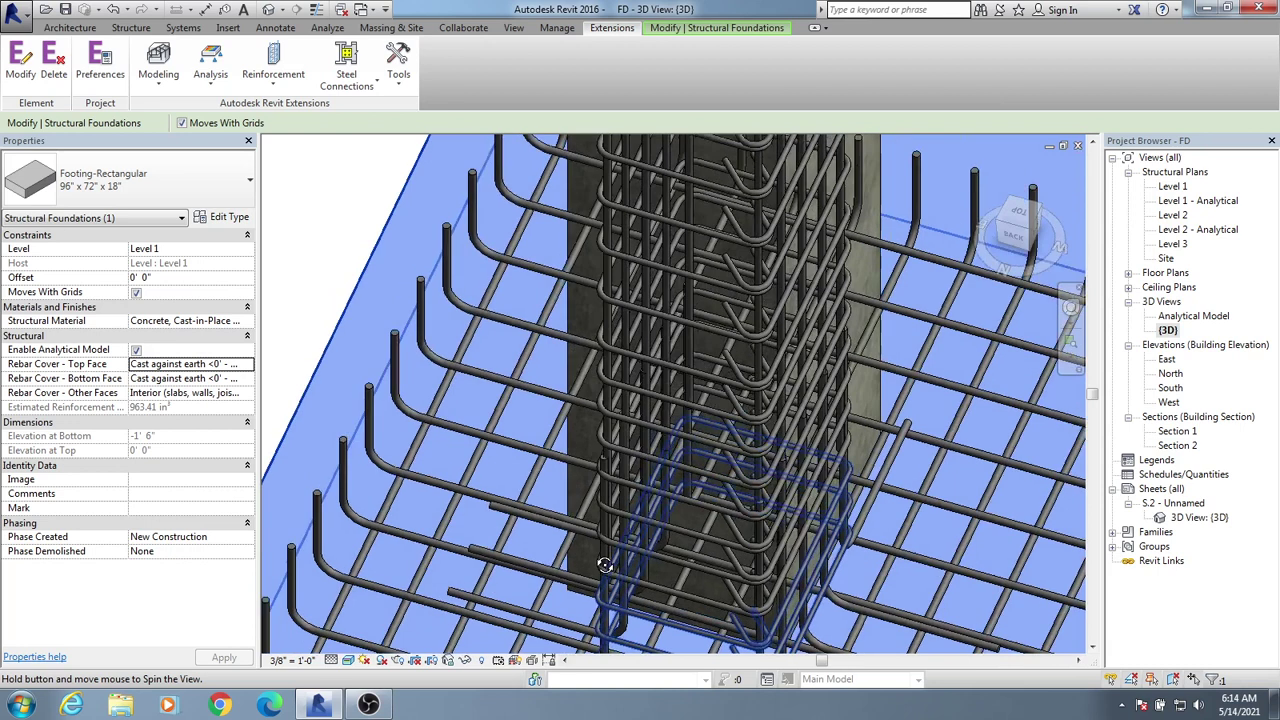
scroll(660, 500, "down", 6)
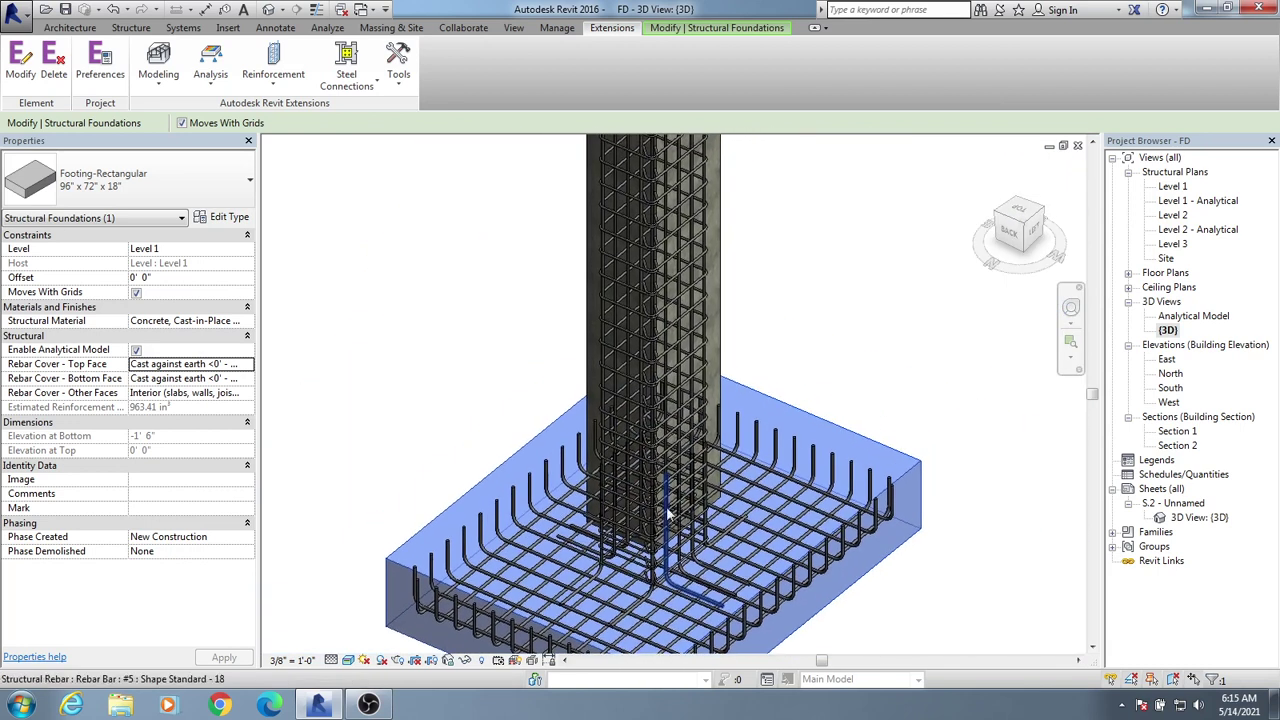
- Examine the bars and stirrups at the column's top end and the complete reinforced column with its footing
middle_click_drag(668, 513, 849, 523, "shift")
scroll(596, 344, "up", 3)
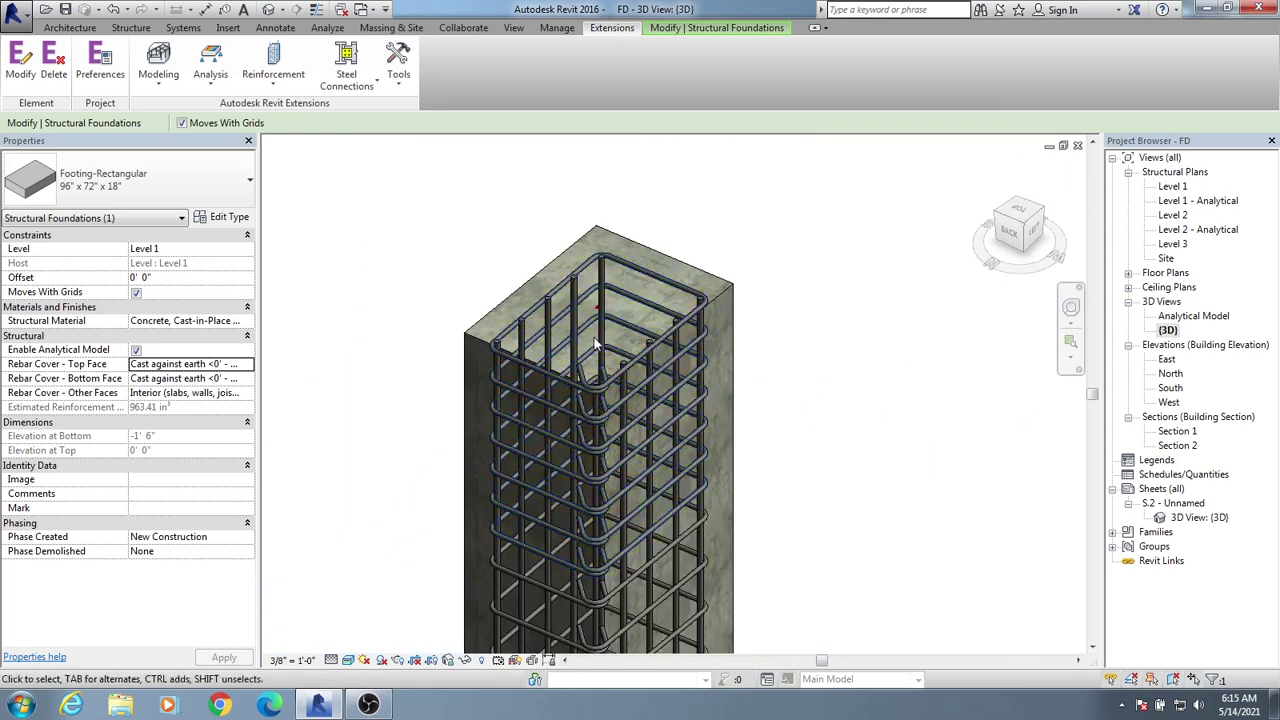
scroll(596, 344, "up", 2)
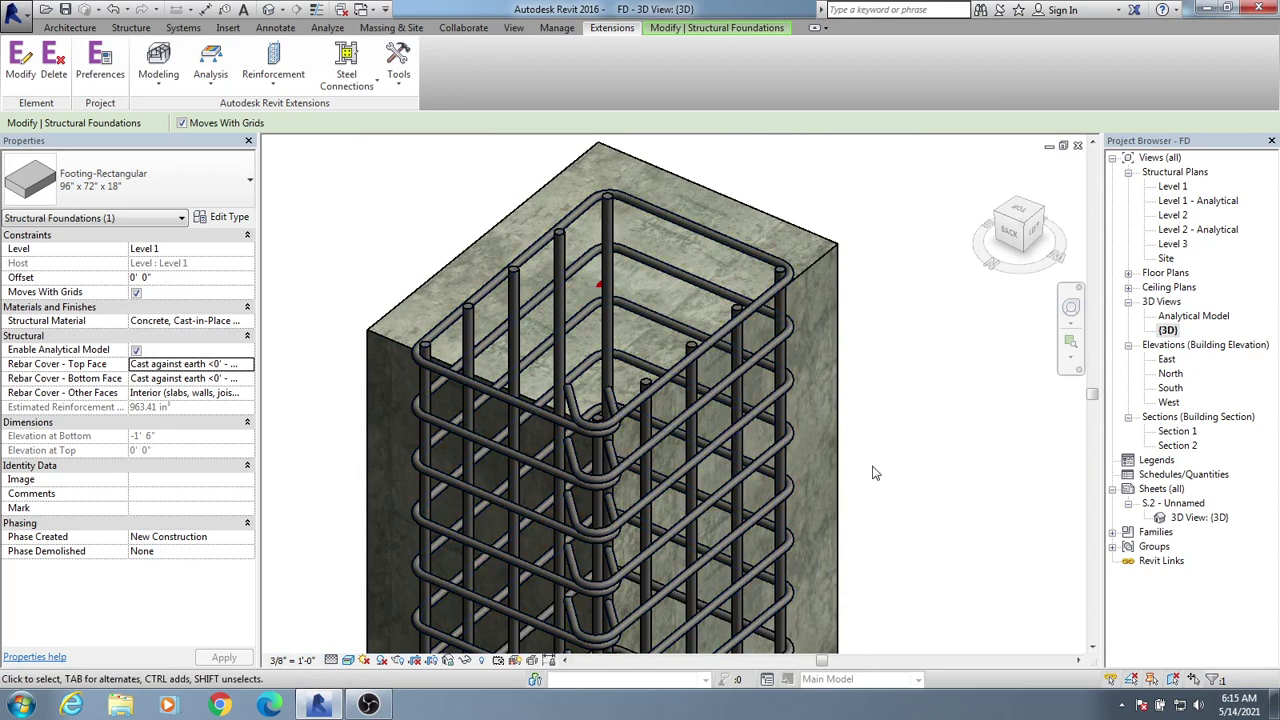
scroll(894, 500, "down", 4)
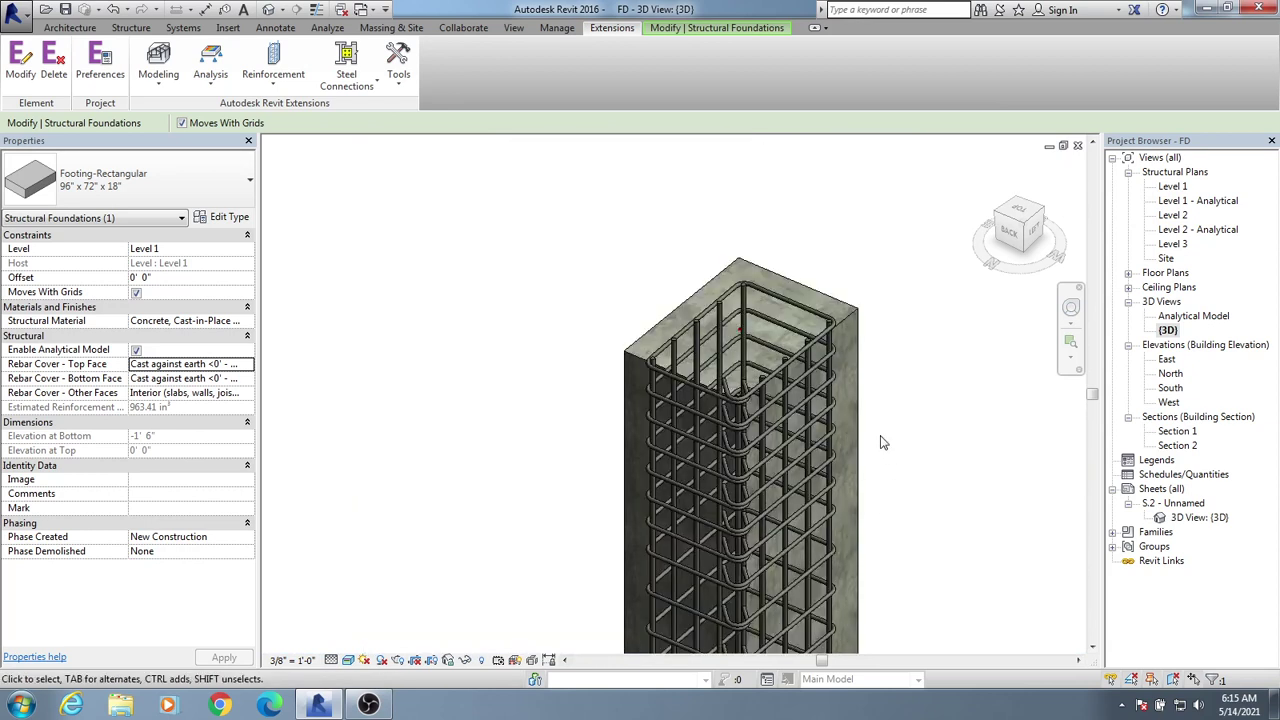
scroll(886, 477, "down", 4)
middle_click_drag(826, 509, 740, 312)
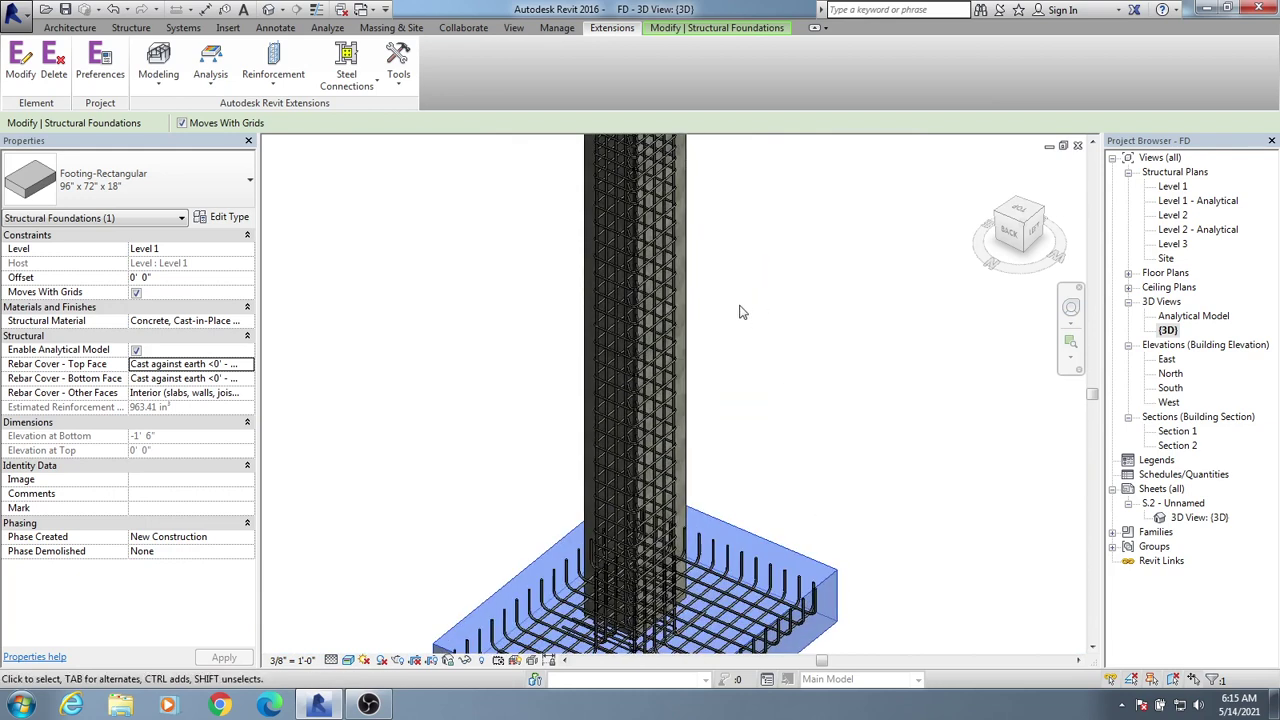
scroll(740, 312, "down", 2)
middle_click_drag(776, 476, 849, 480)
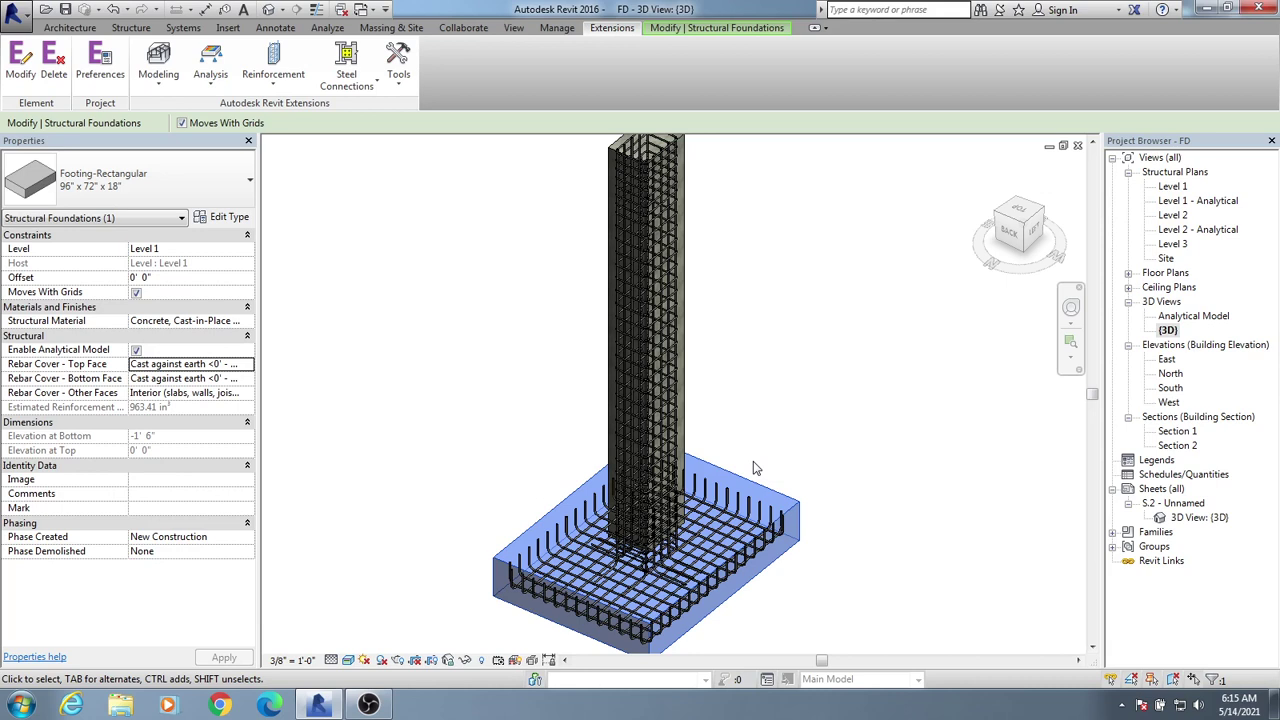
mouse_move(753, 467)
middle_mouse_down()
mouse_move(743, 452)
mouse_move(755, 453)
mouse_move(760, 489)
middle_mouse_up()
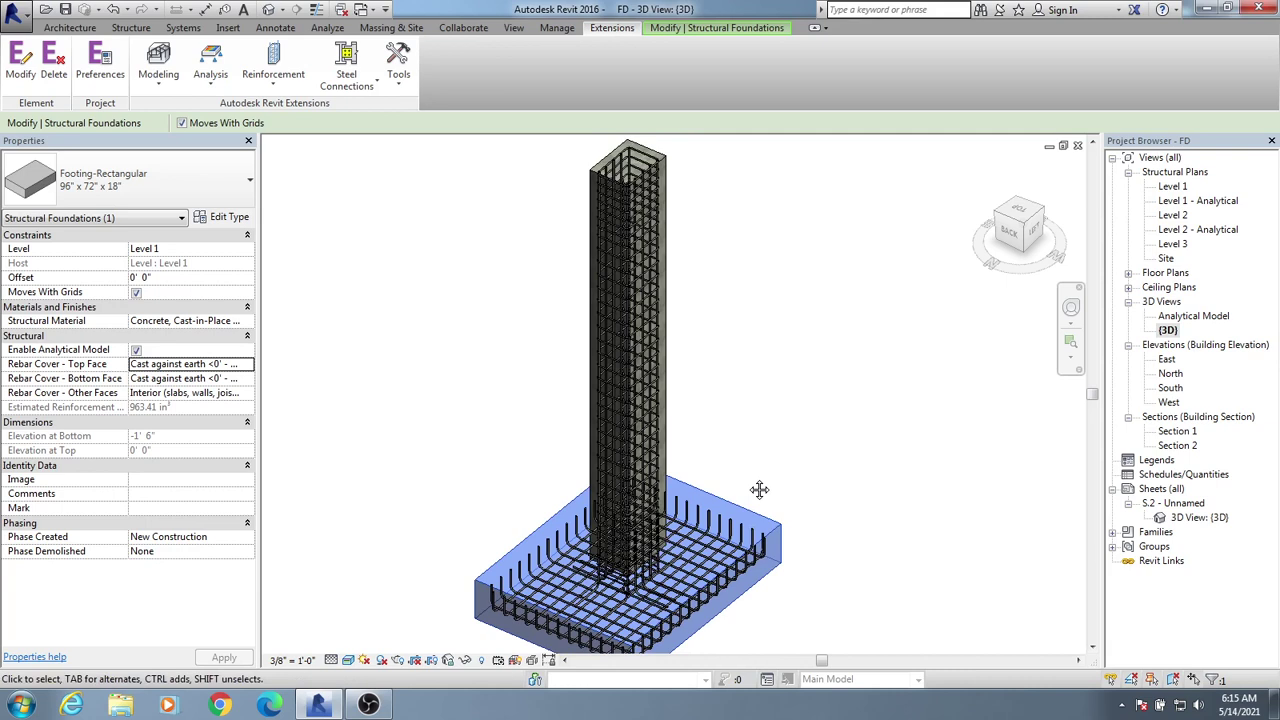
scroll(760, 489, "down", 2)
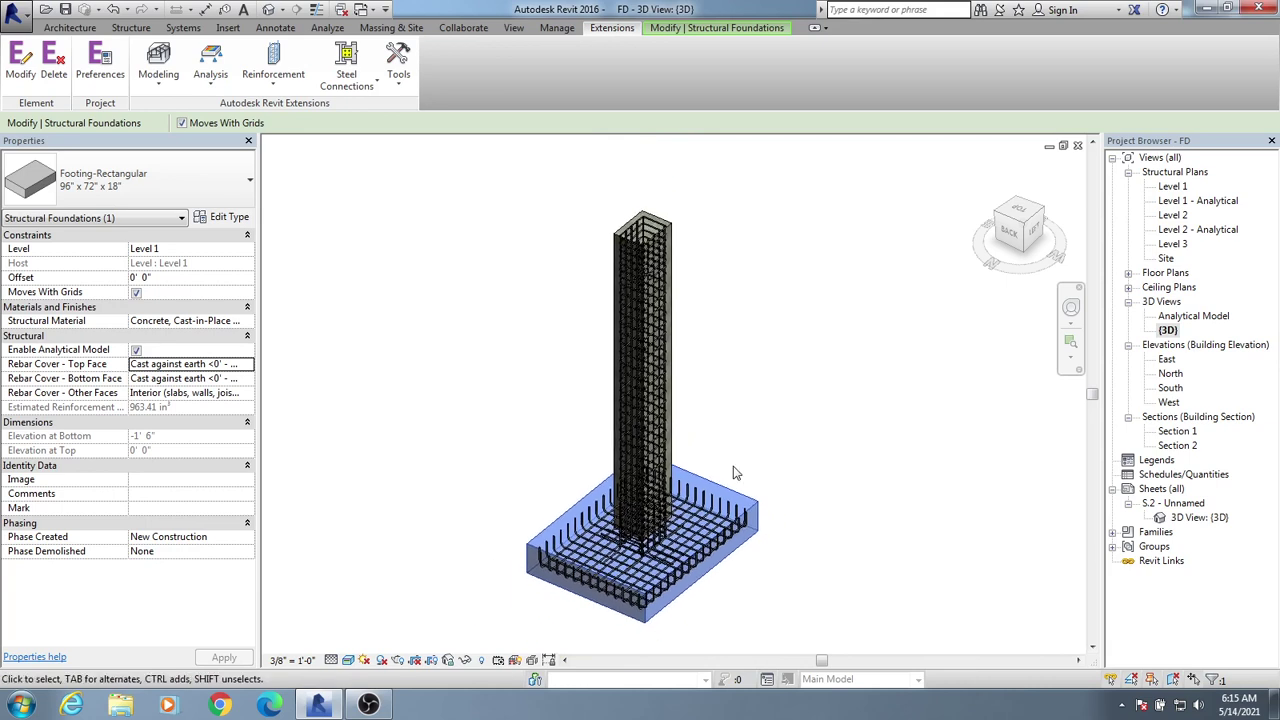
key("alt")
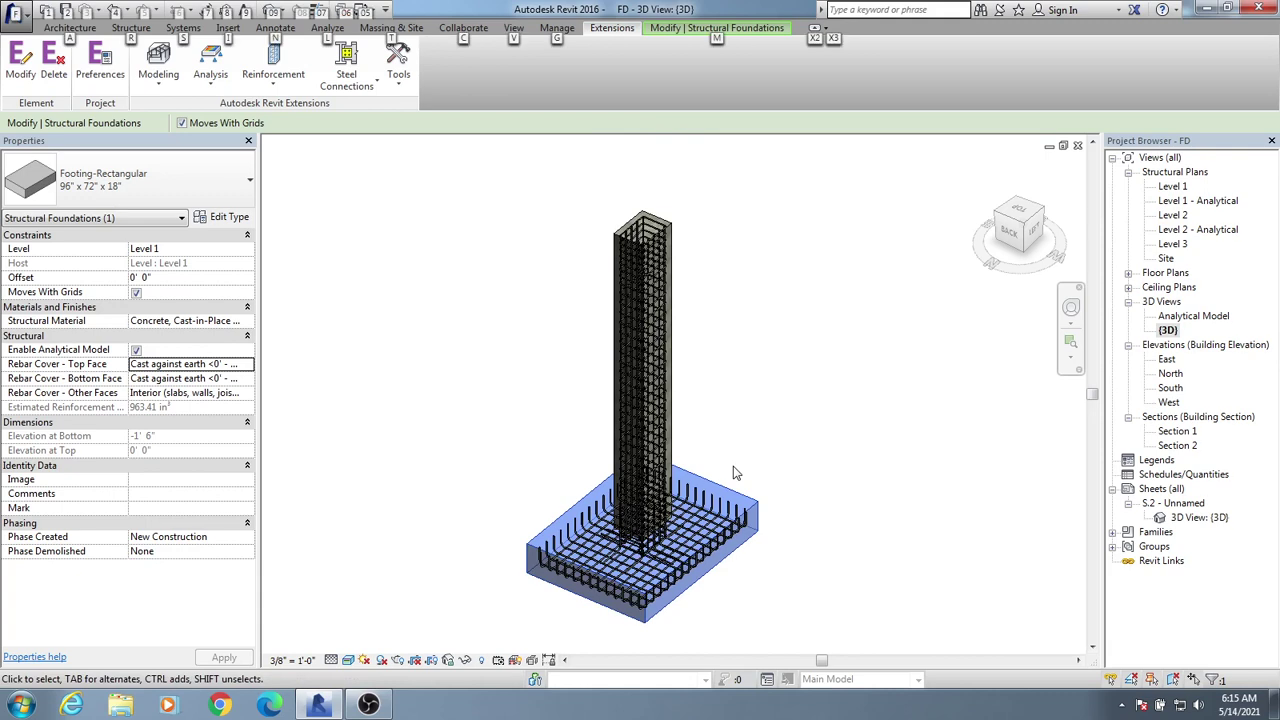